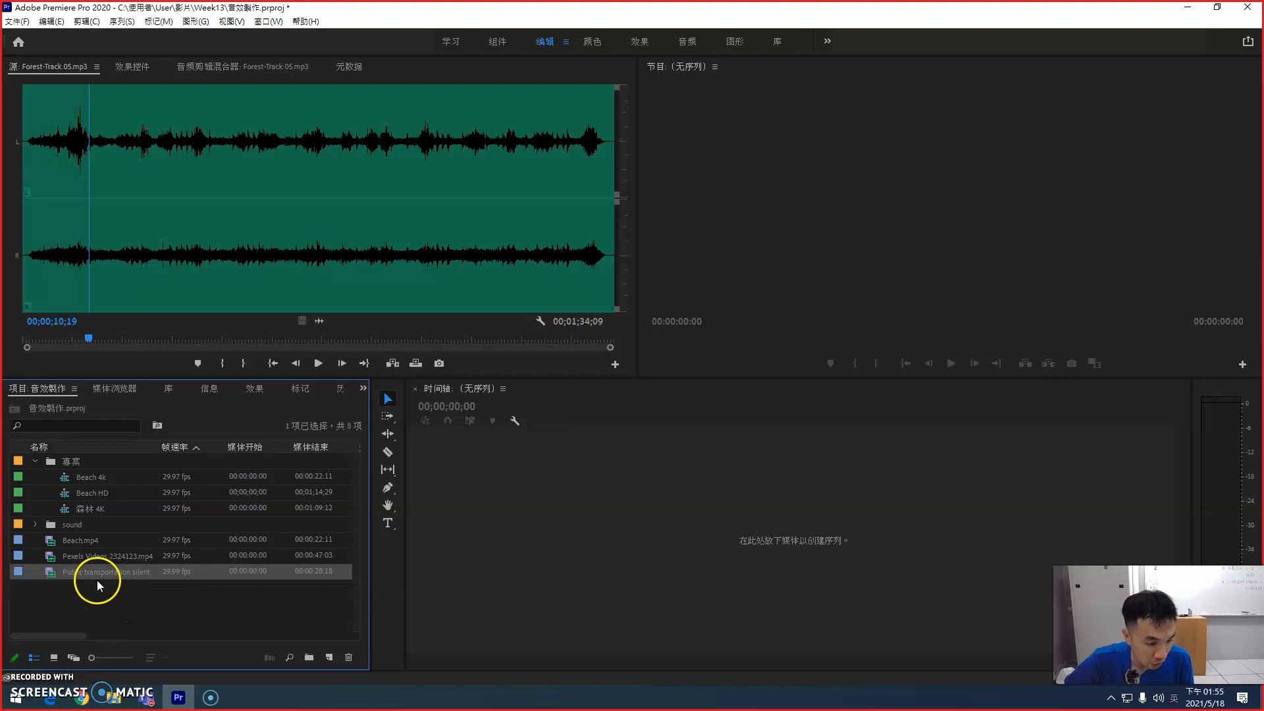
Step: Create a sequence named 街道 HD from the Public transportation silent clip and move it into the 專案 bin
left_click_drag(48, 576, 769, 546)
left_click(105, 573)
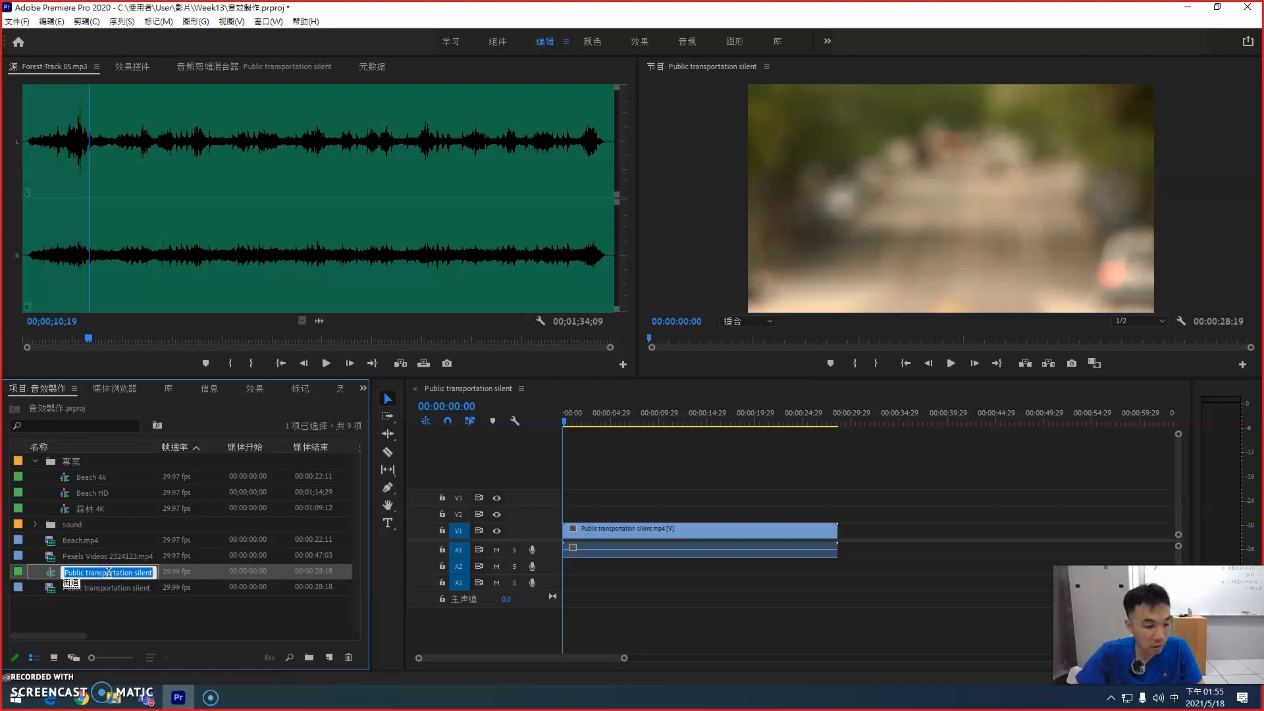
type("街道 HD")
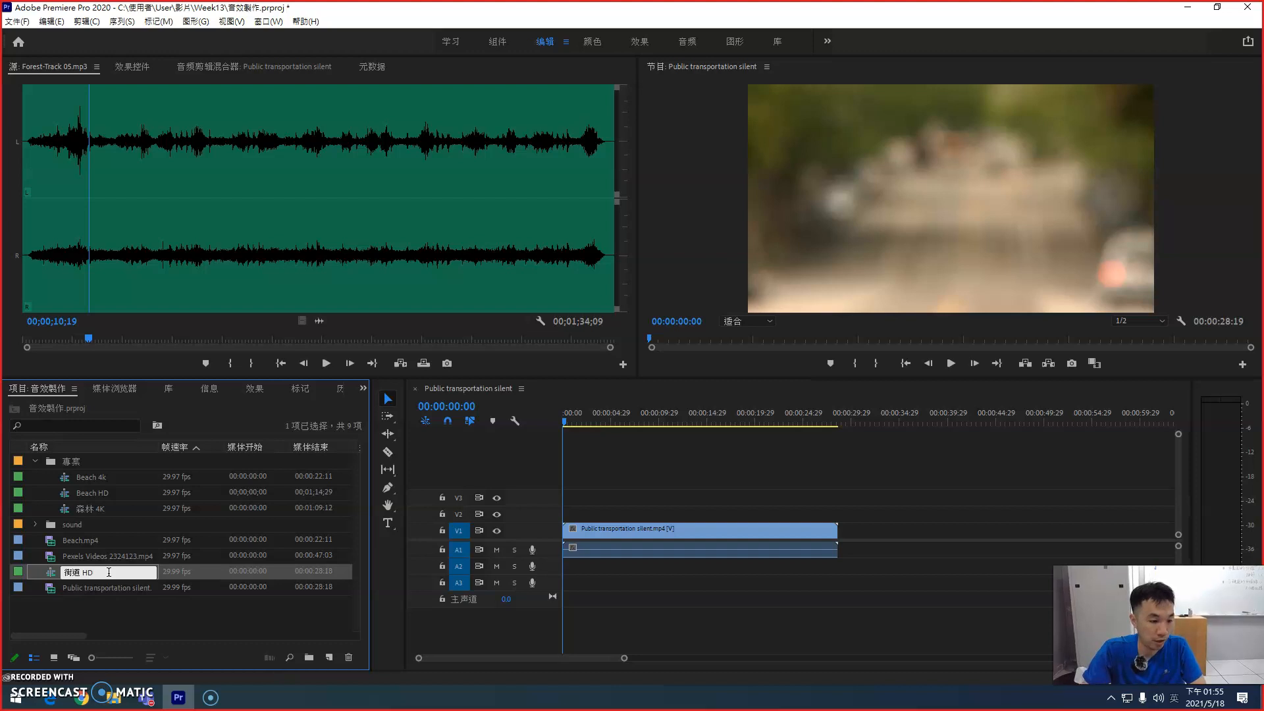
key("Return")
left_click_drag(49, 573, 74, 462)
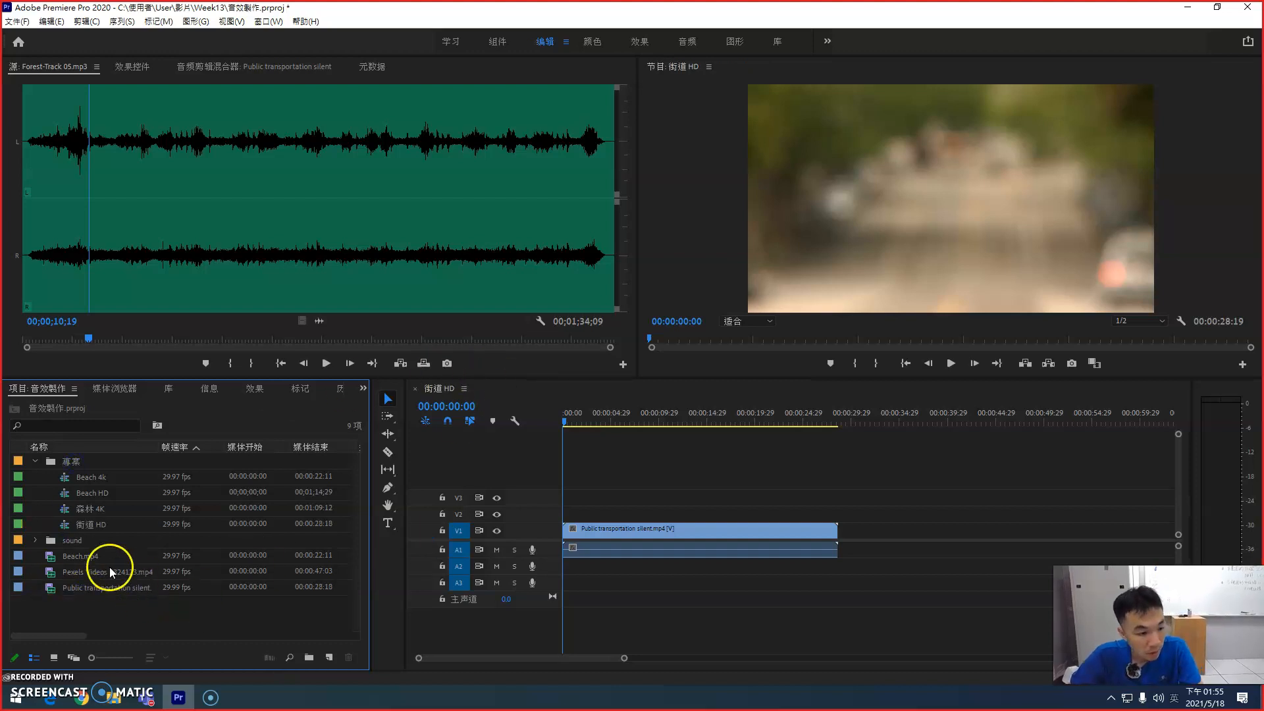
Step: Open the Street bin inside the sound bin and listen to several passages of street-Track 10.mp3
left_click(35, 541)
left_click(49, 572)
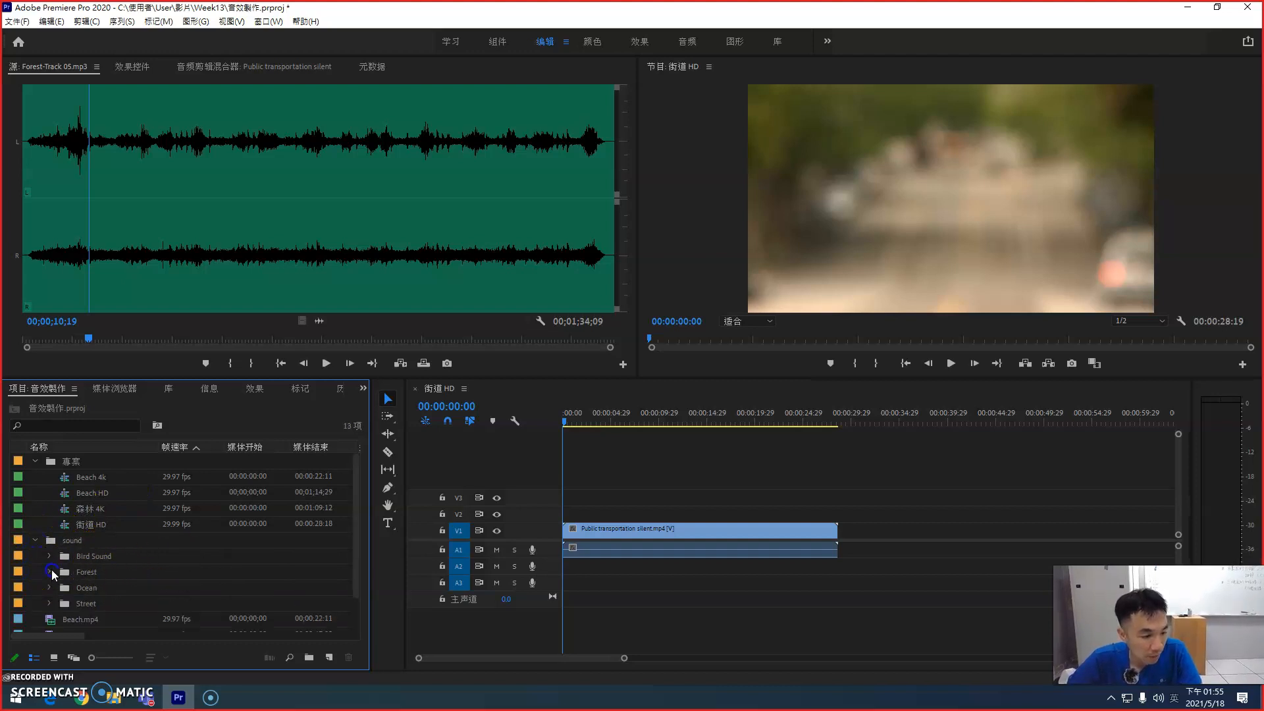
left_click(49, 604)
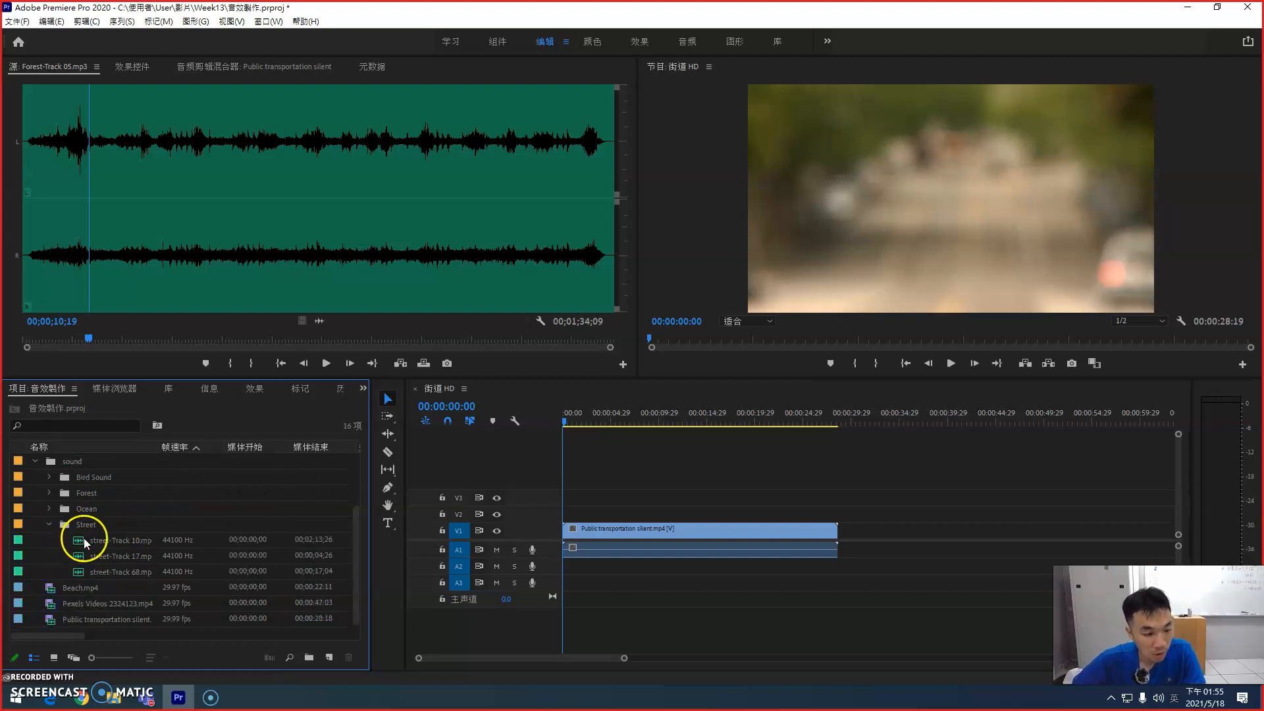
double_click(79, 541)
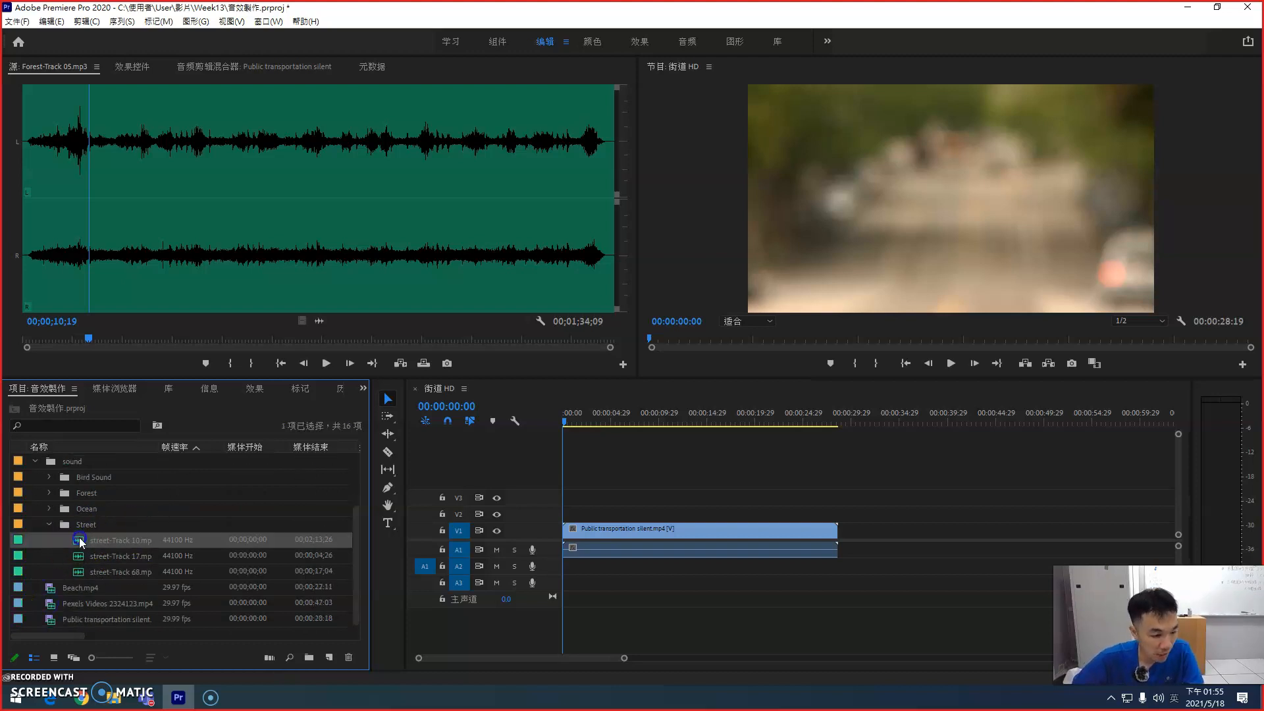
left_click(314, 362)
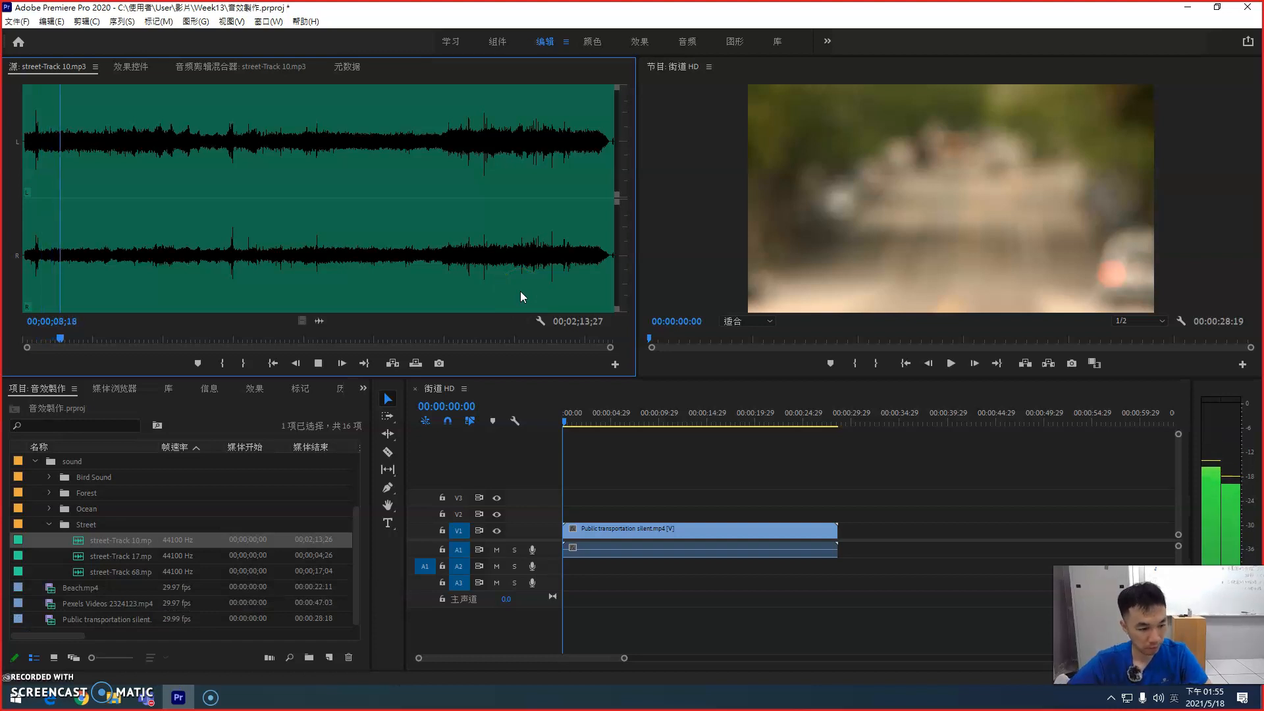
left_click(203, 338)
left_click(224, 341)
key("space")
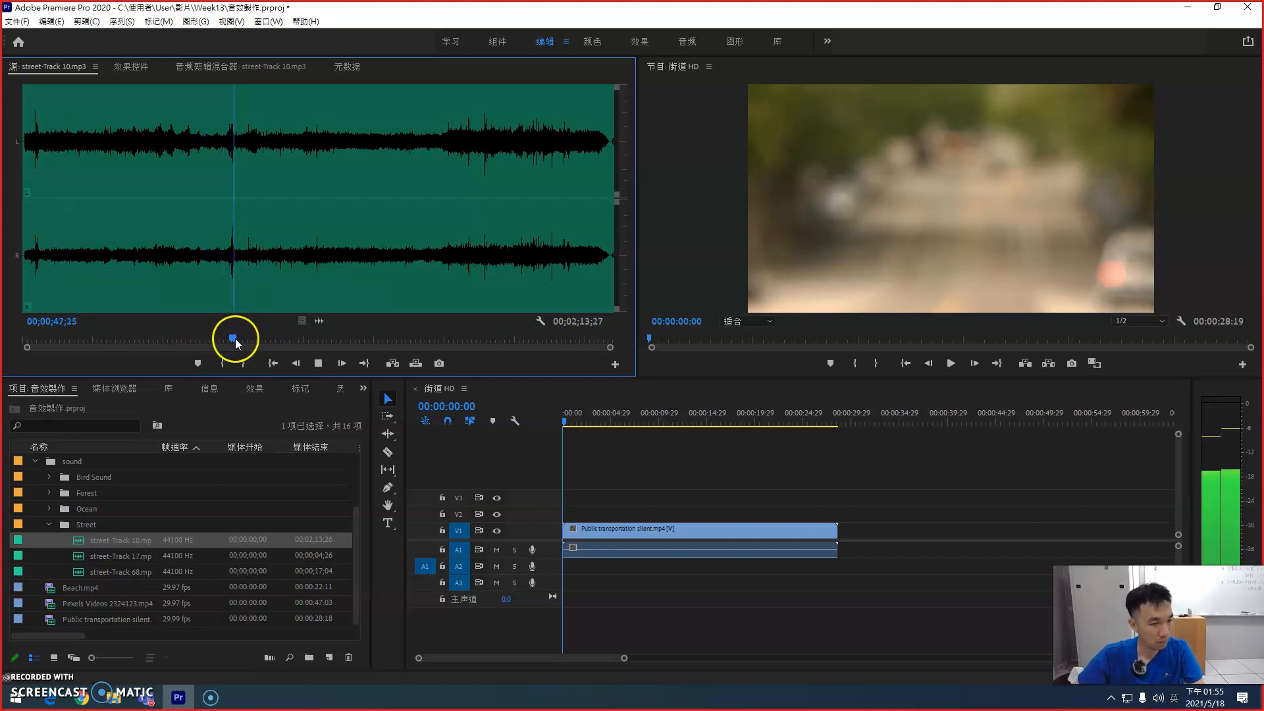
left_click(314, 340)
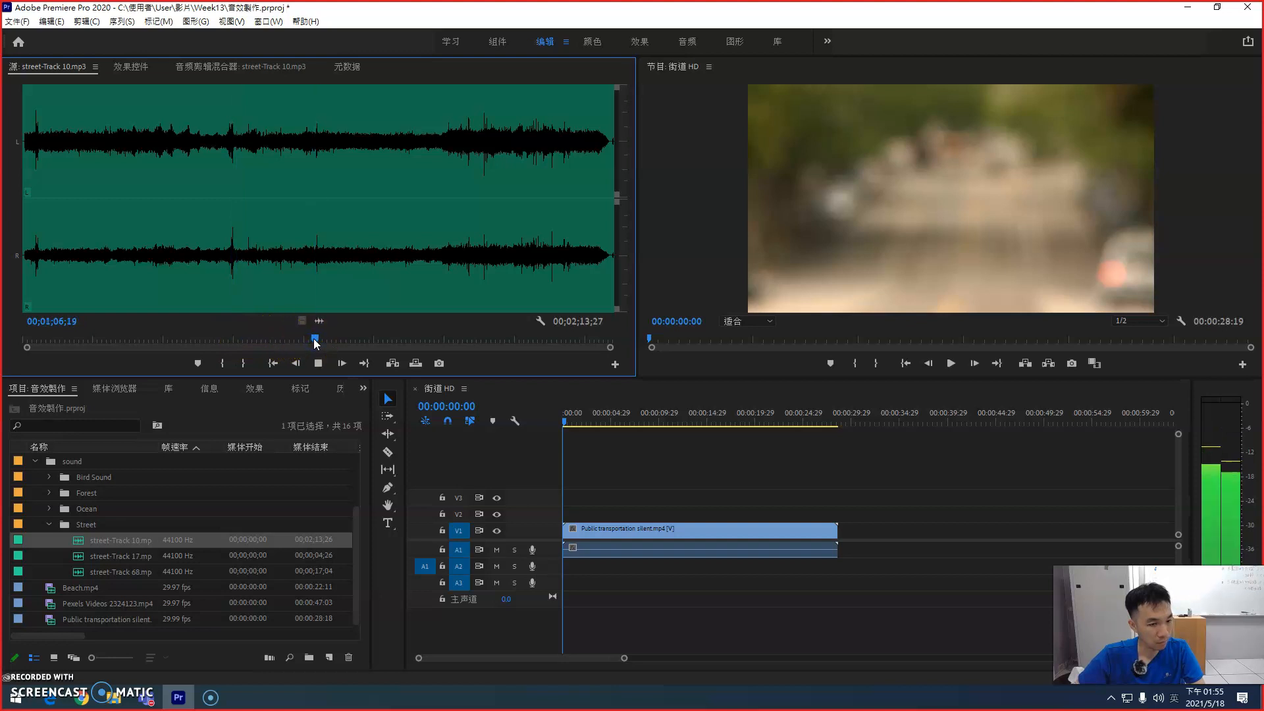
left_click(405, 340)
key("space")
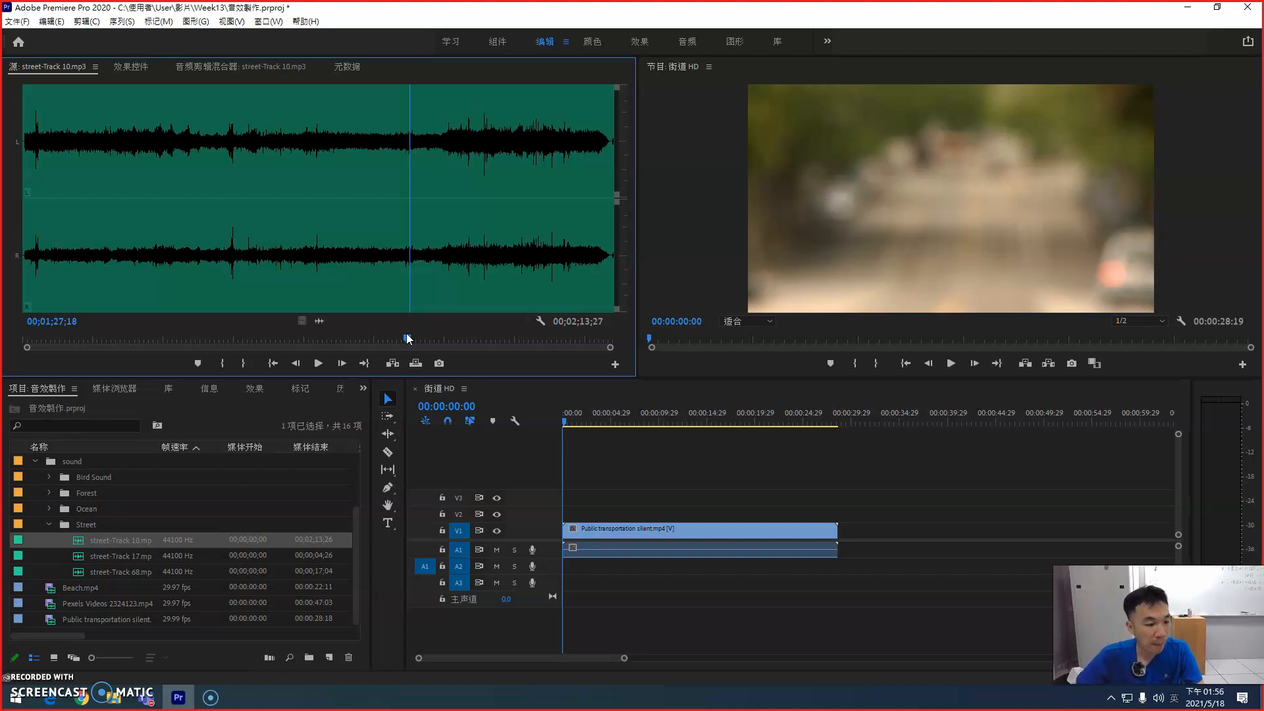
Step: Listen to street-Track 17.mp3, and scrub the 街道 HD sequence to 00:00:10:10 to view the footage
double_click(79, 555)
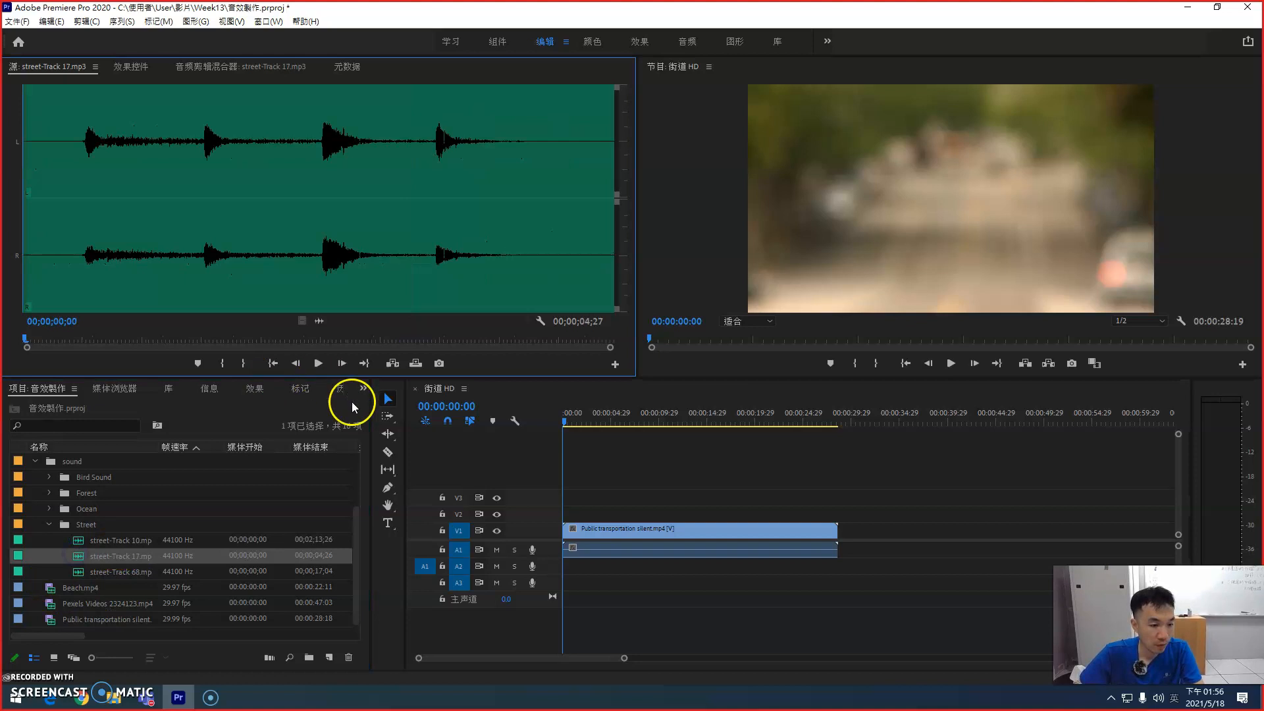
left_click(318, 363)
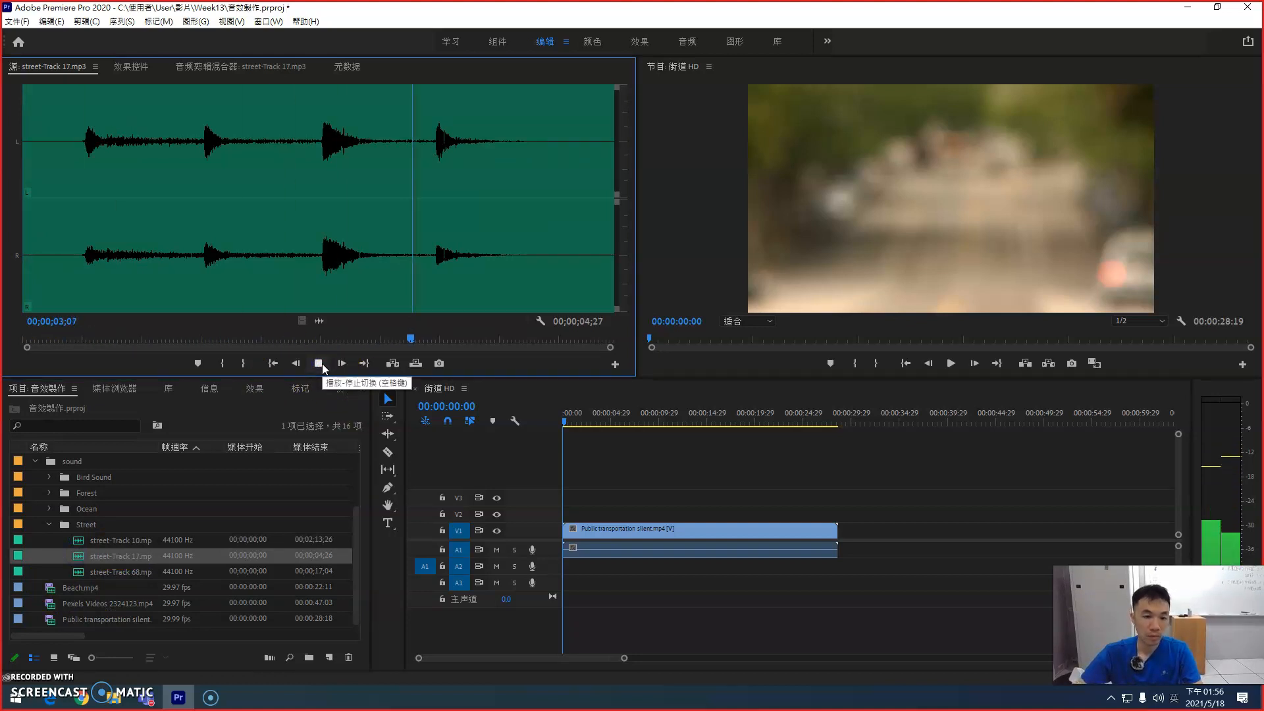
left_click(319, 364)
left_click(683, 493)
left_click_drag(588, 414, 662, 425)
Step: Listen to street-Track 68.mp3, including the loud passage near its end
double_click(81, 573)
left_click(315, 363)
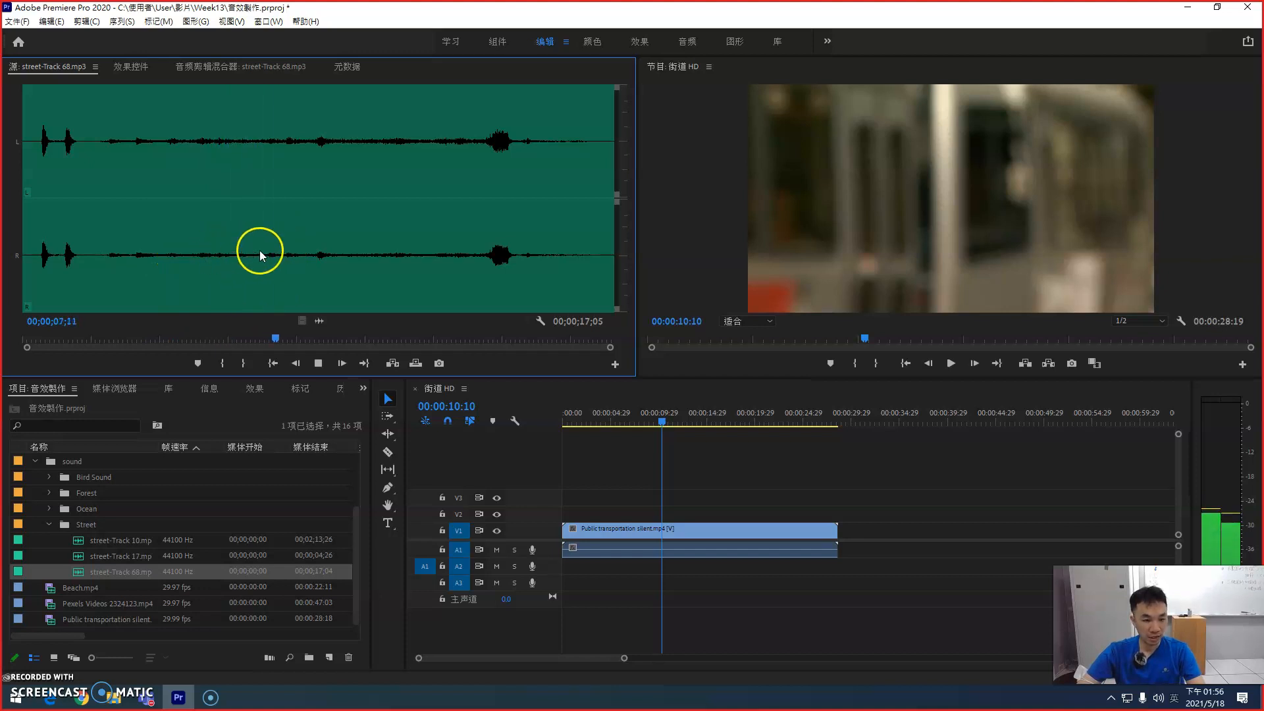
left_click(469, 339)
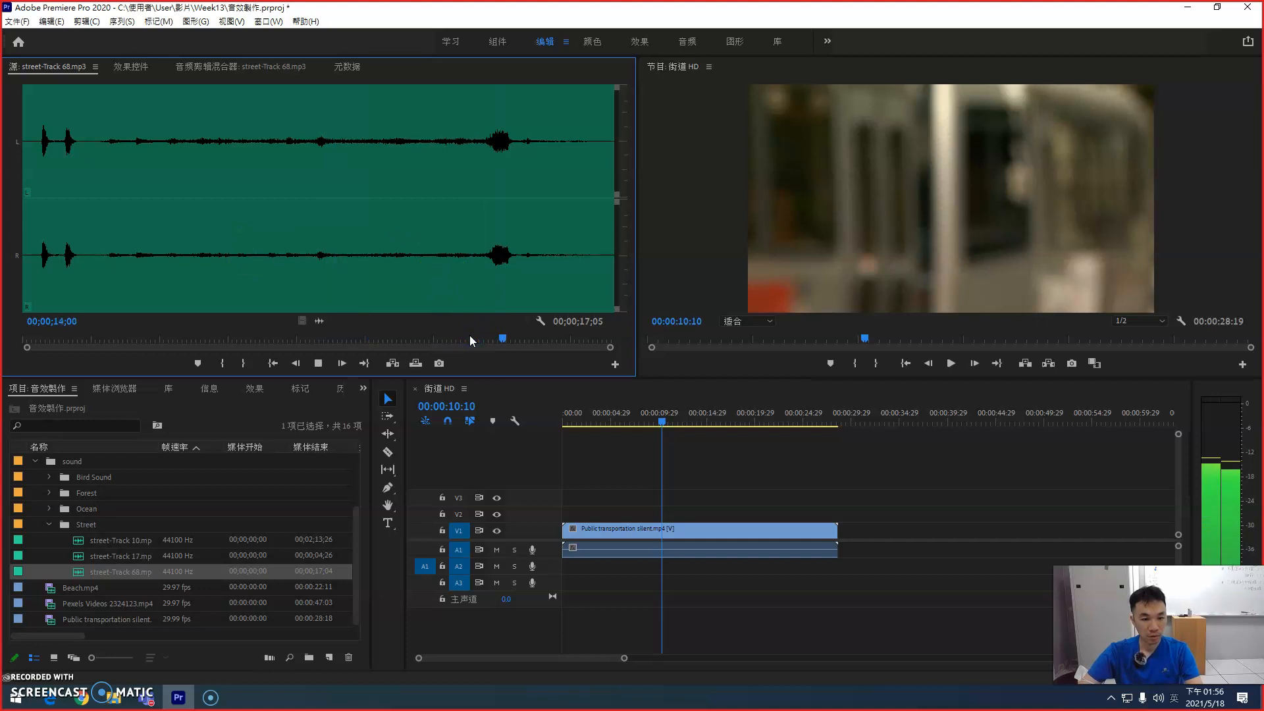
key("space")
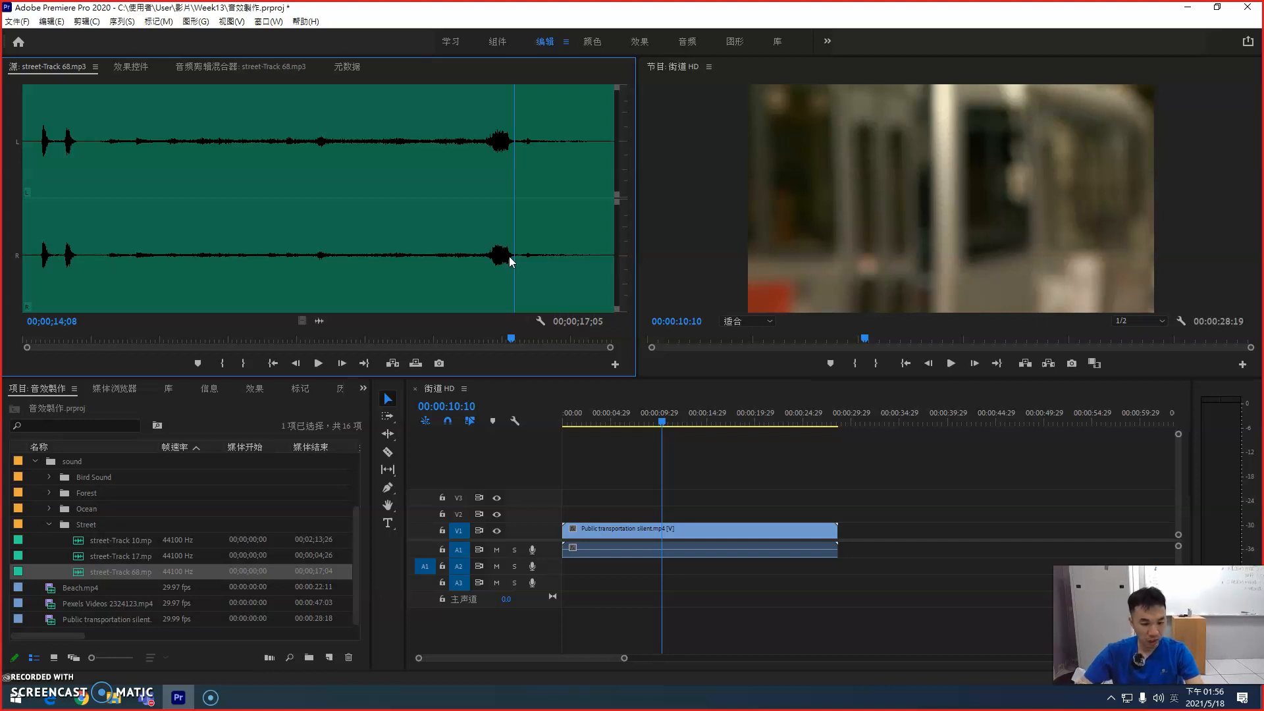
Step: Play the opening of the sequence and place street-Track 10.mp3 on audio track A2 from the sequence start
left_click_drag(664, 420, 560, 415)
key("space")
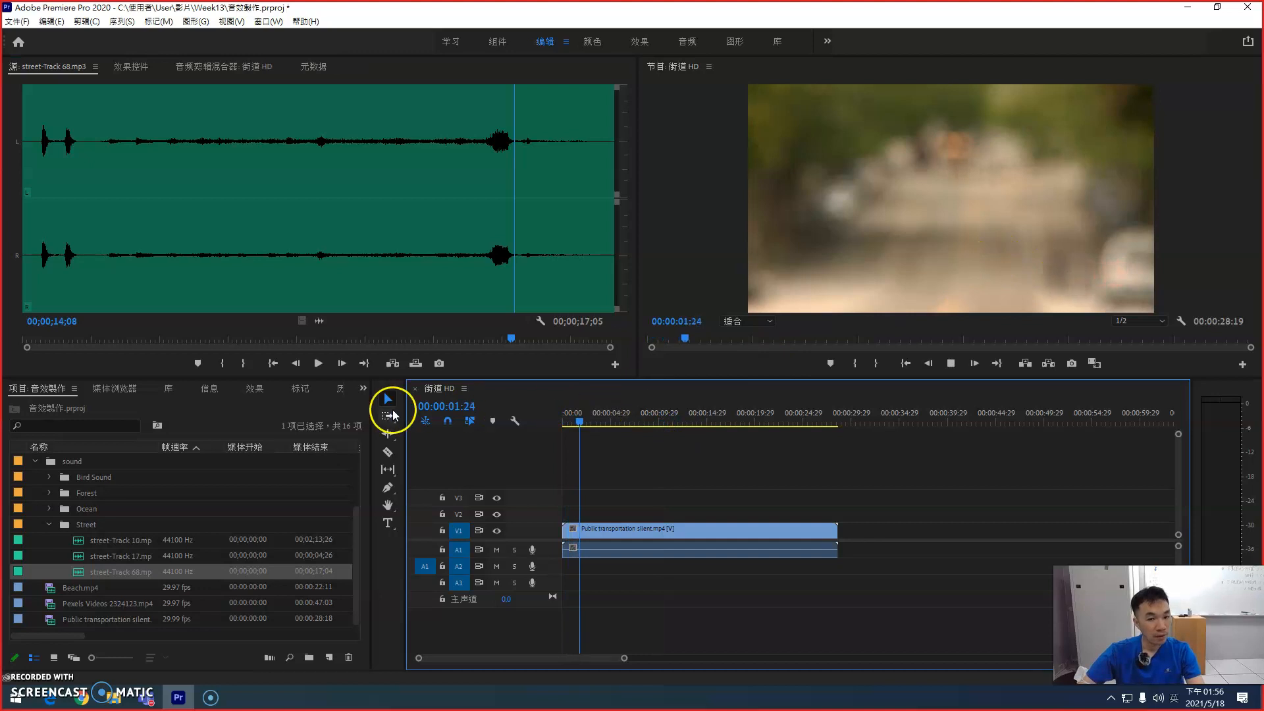
double_click(84, 539)
mouse_move(80, 539)
left_mouse_down()
mouse_move(564, 563)
mouse_move(550, 575)
mouse_move(554, 597)
left_mouse_up()
Step: Cut about 14 frames of silent lead-in off the street-Track 10 clip and shift the rest to the sequence start
key("equal")
key("equal")
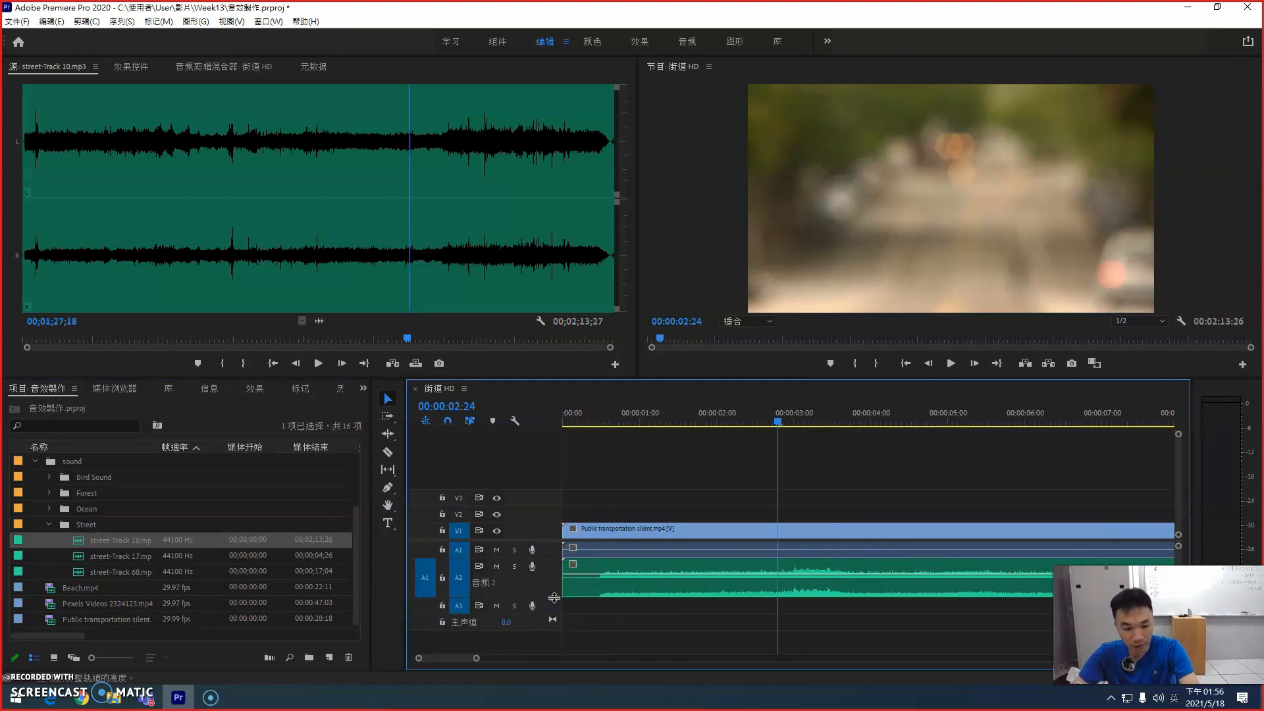
key("c")
left_click(598, 570)
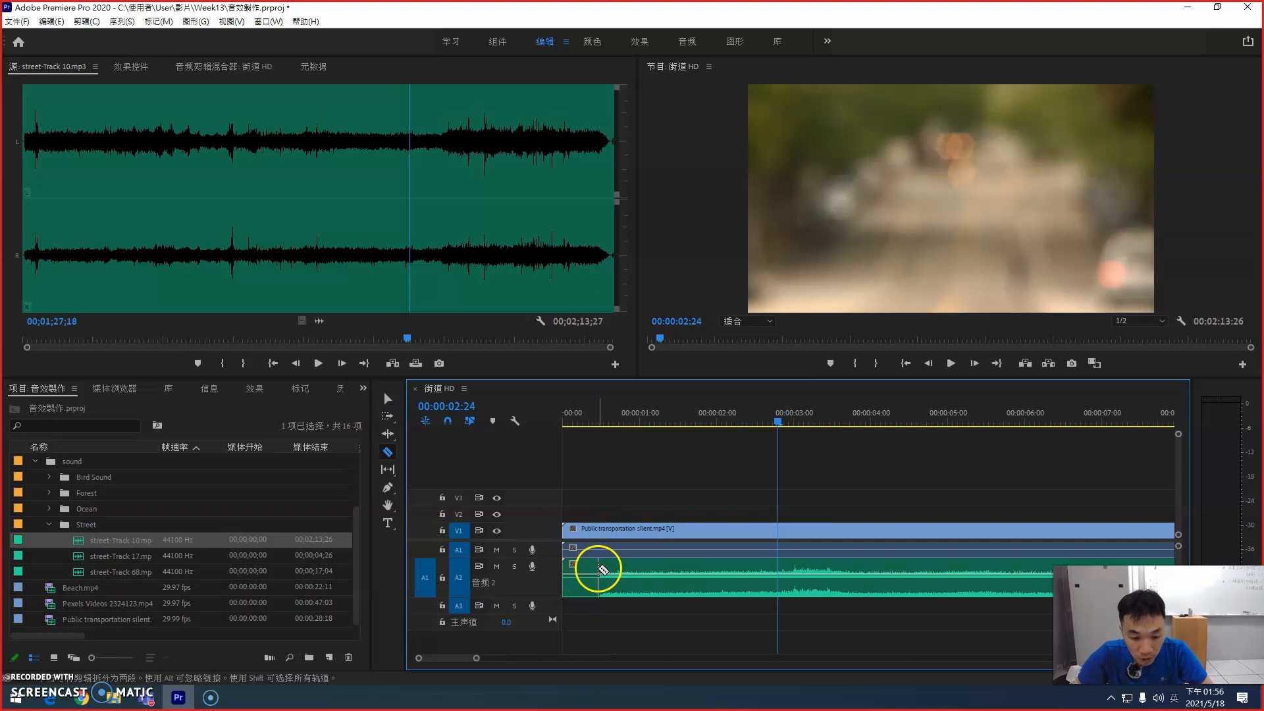
key("v")
left_click_drag(622, 565, 557, 561)
Step: Play the sequence from the start and lower the street-Track 10 clip's volume to about -5.9 dB
left_click_drag(606, 417, 507, 406)
key("space")
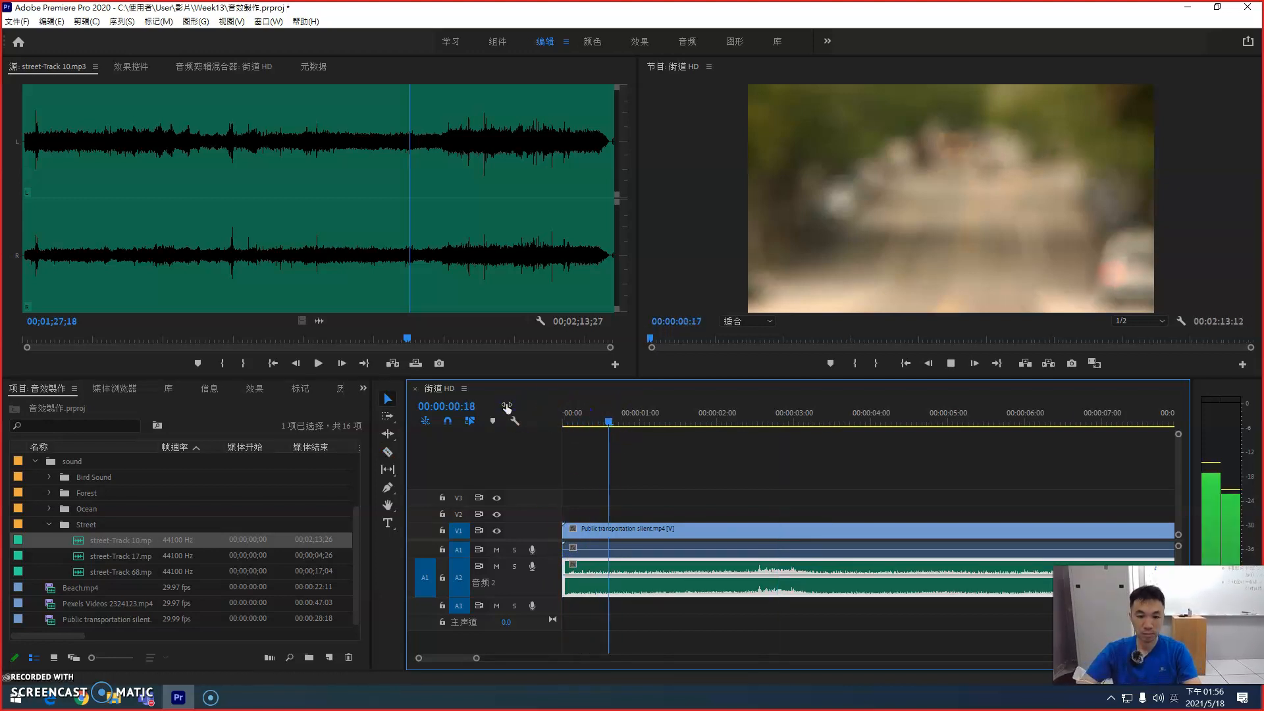
key("space")
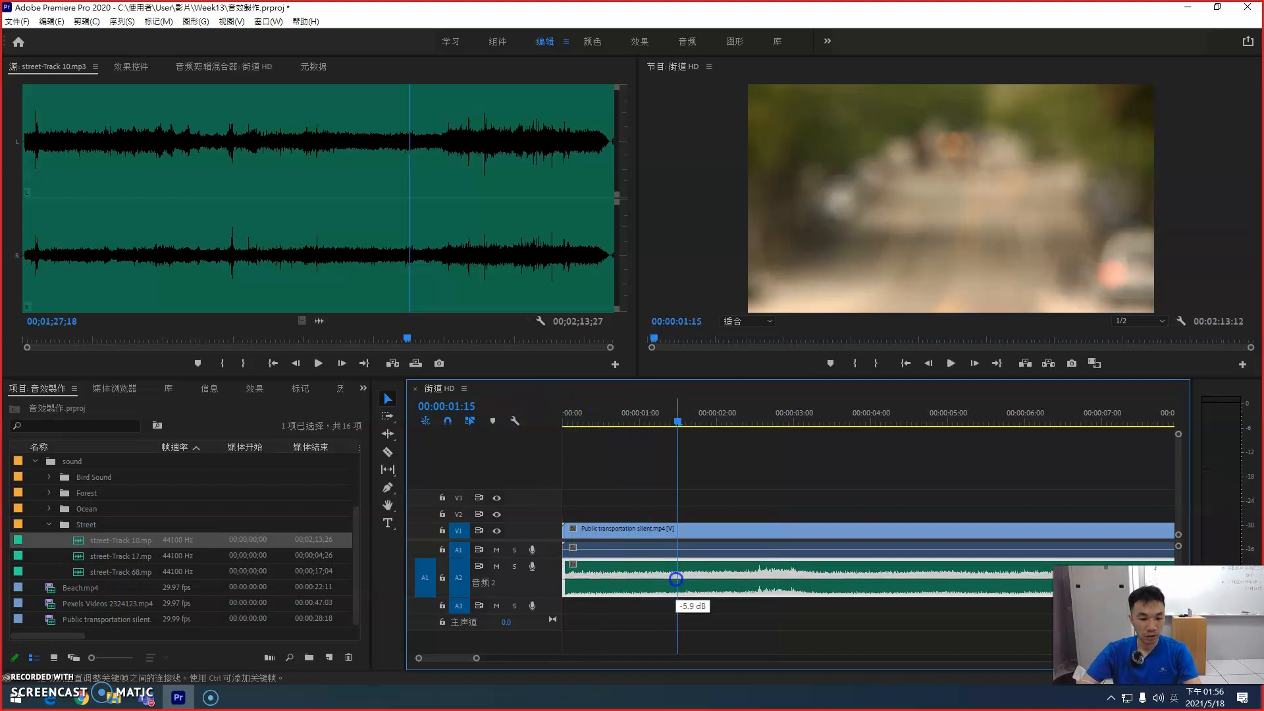
key("space")
key("minus")
key("minus")
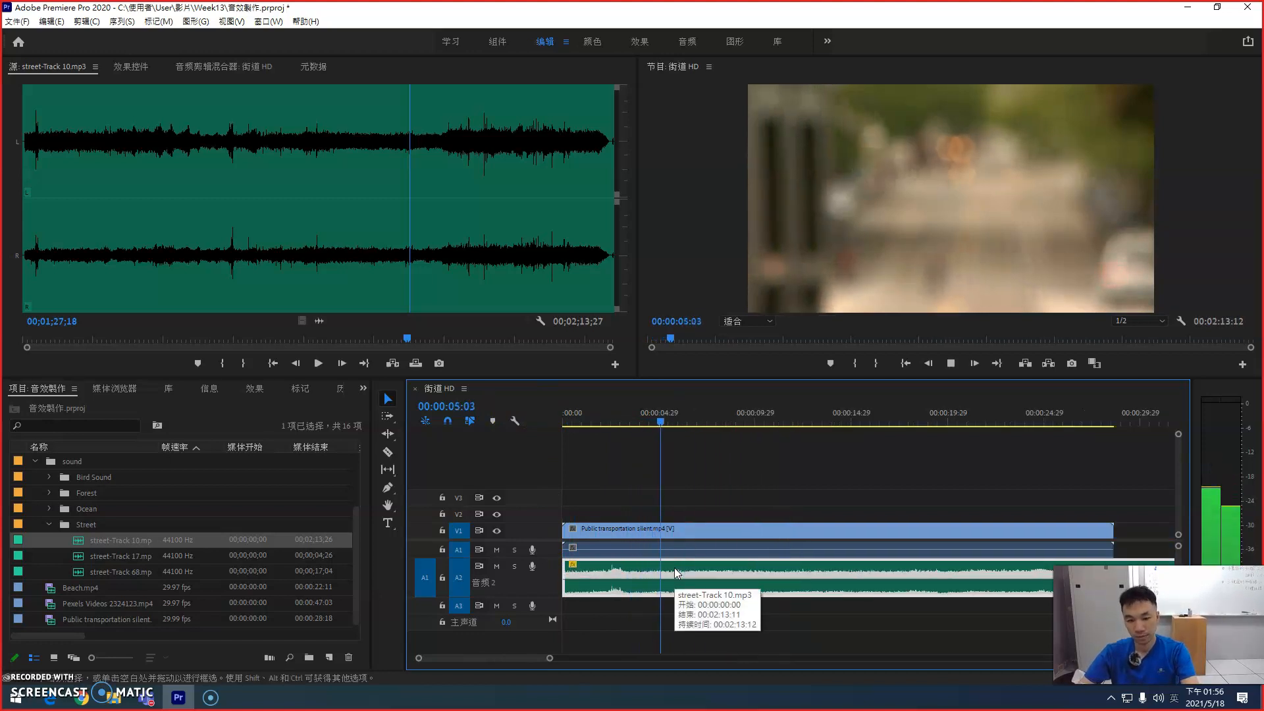
key("space")
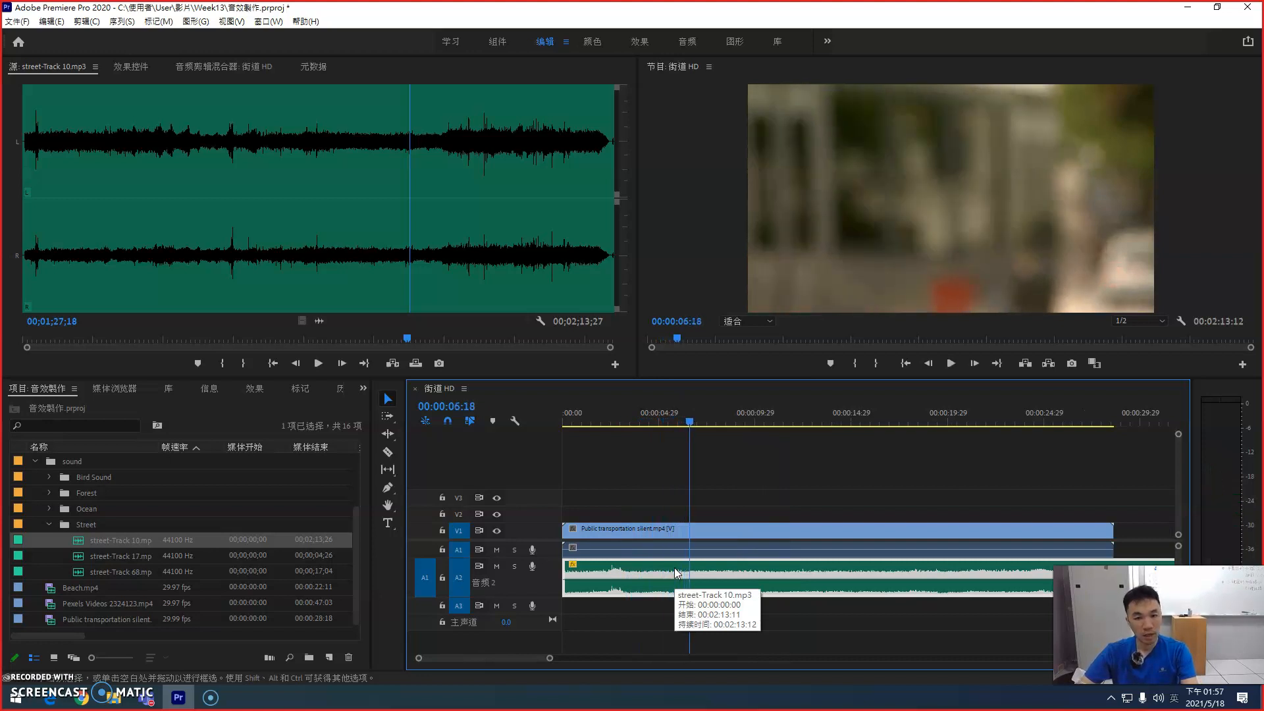
Step: Open street-Track 17.mp3 in the source monitor again and listen to it from the beginning
left_click(566, 569)
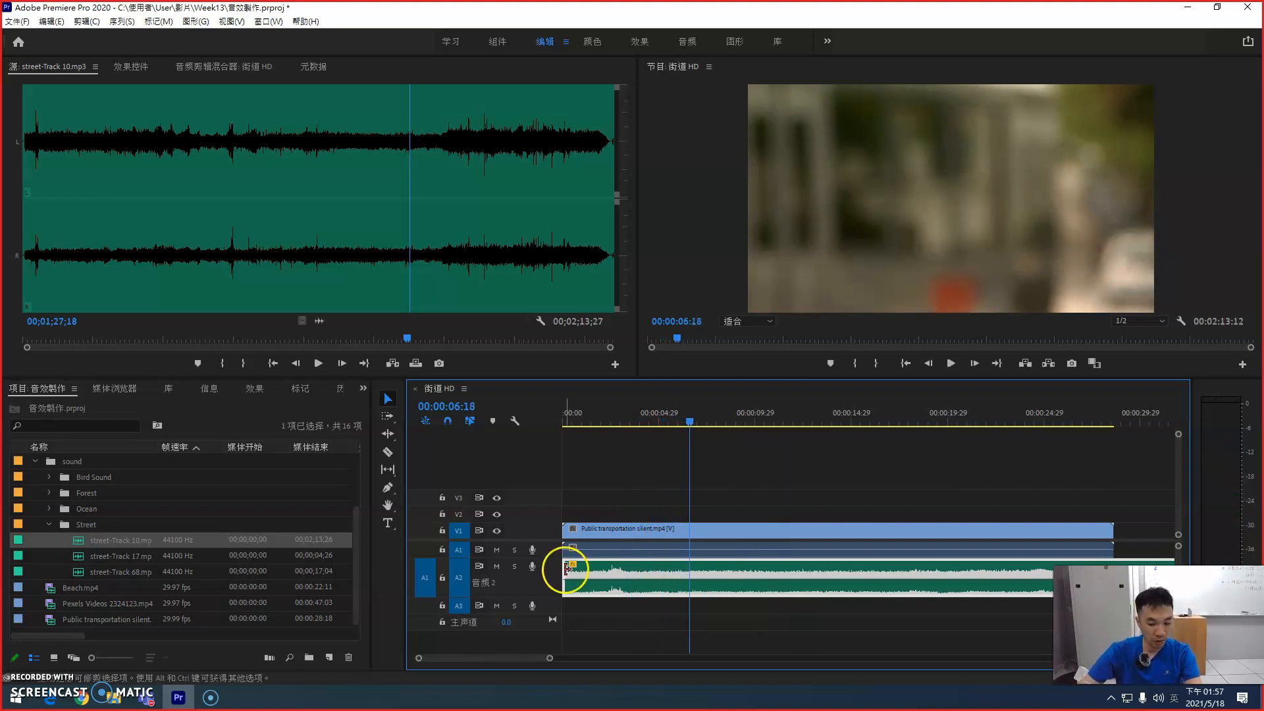
double_click(80, 558)
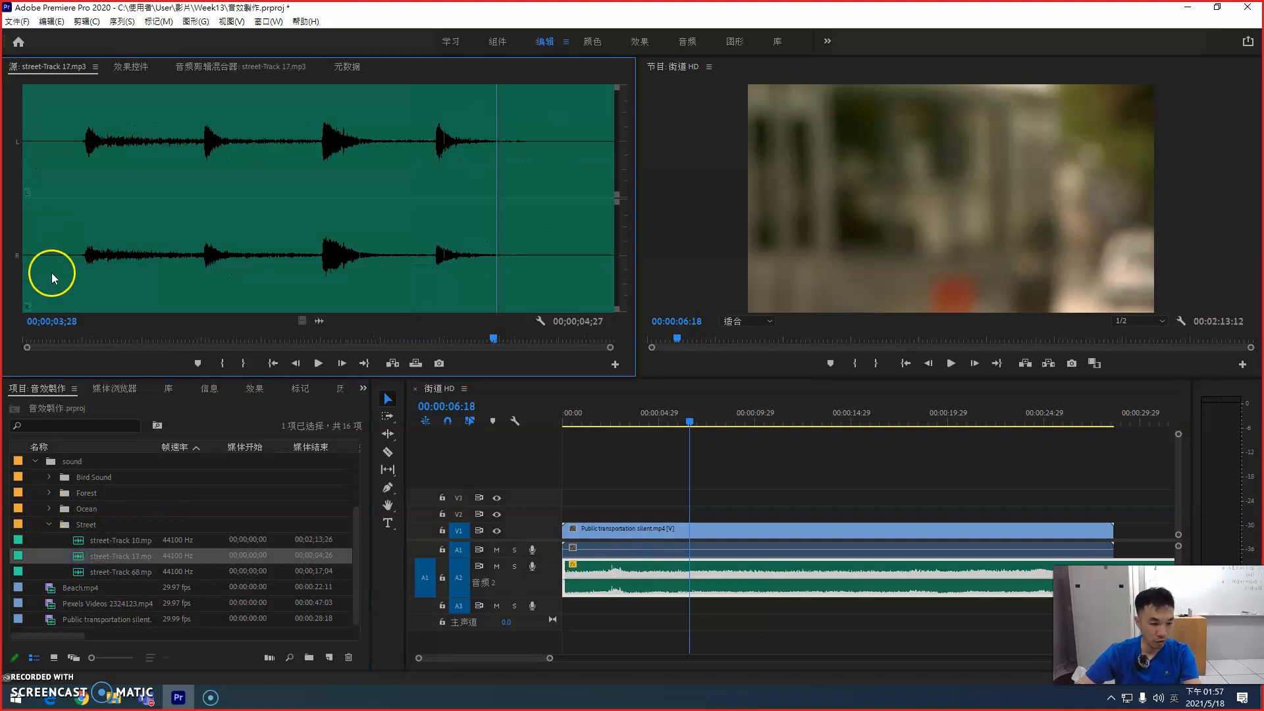
left_click_drag(57, 338, 22, 339)
key("space")
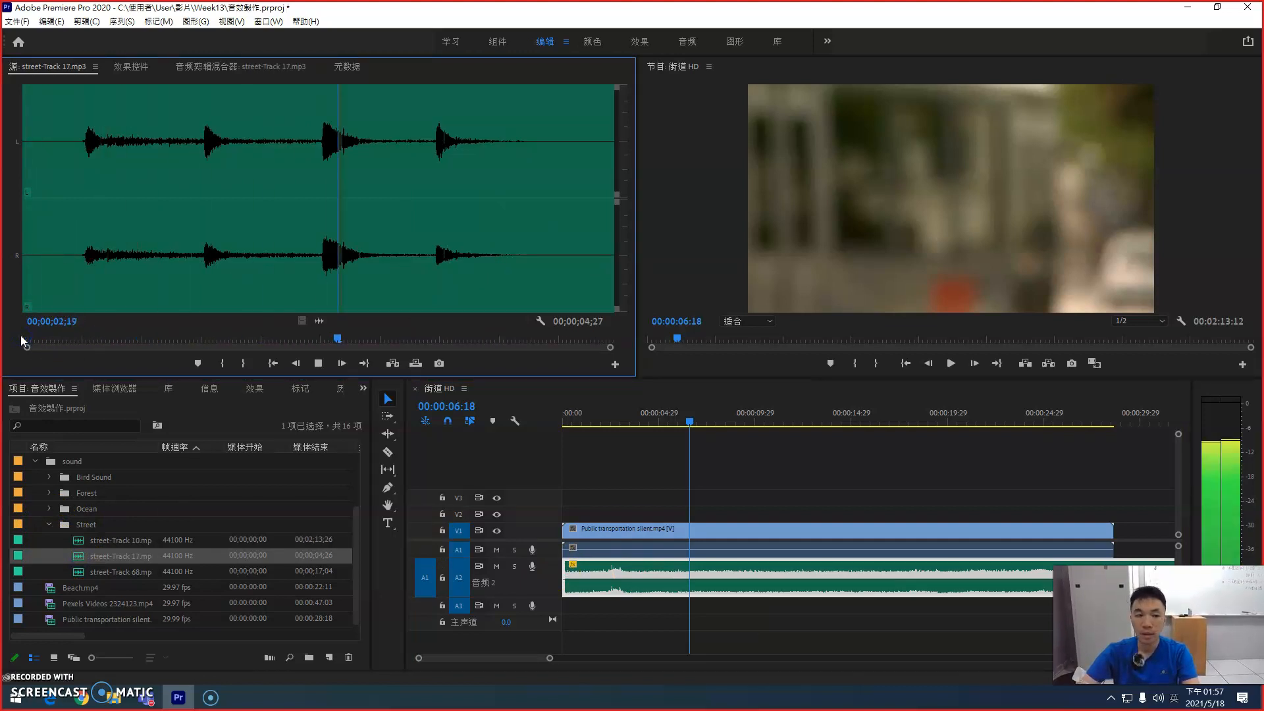
left_click(49, 329)
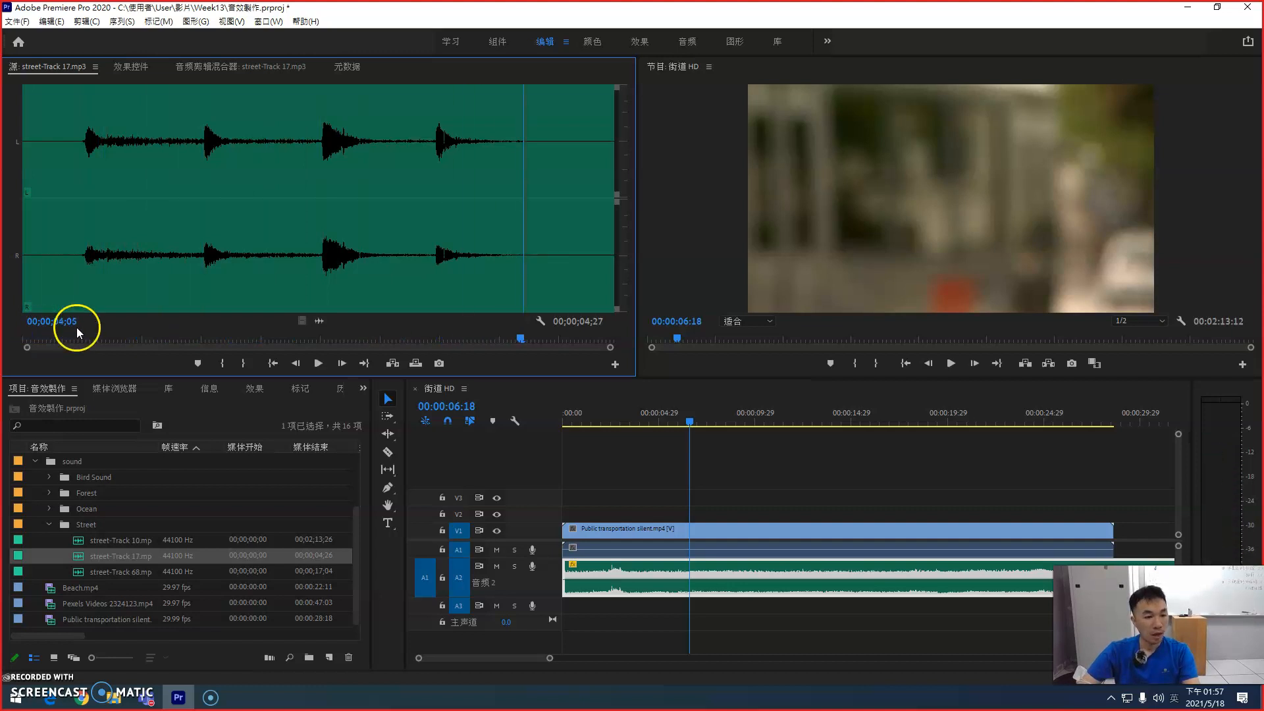
Step: Mark street-Track 17.mp3 from 00;00;00;15 to 00;00;04;03 and place that range on audio track A3 near the sequence start
left_click_drag(83, 341, 85, 341)
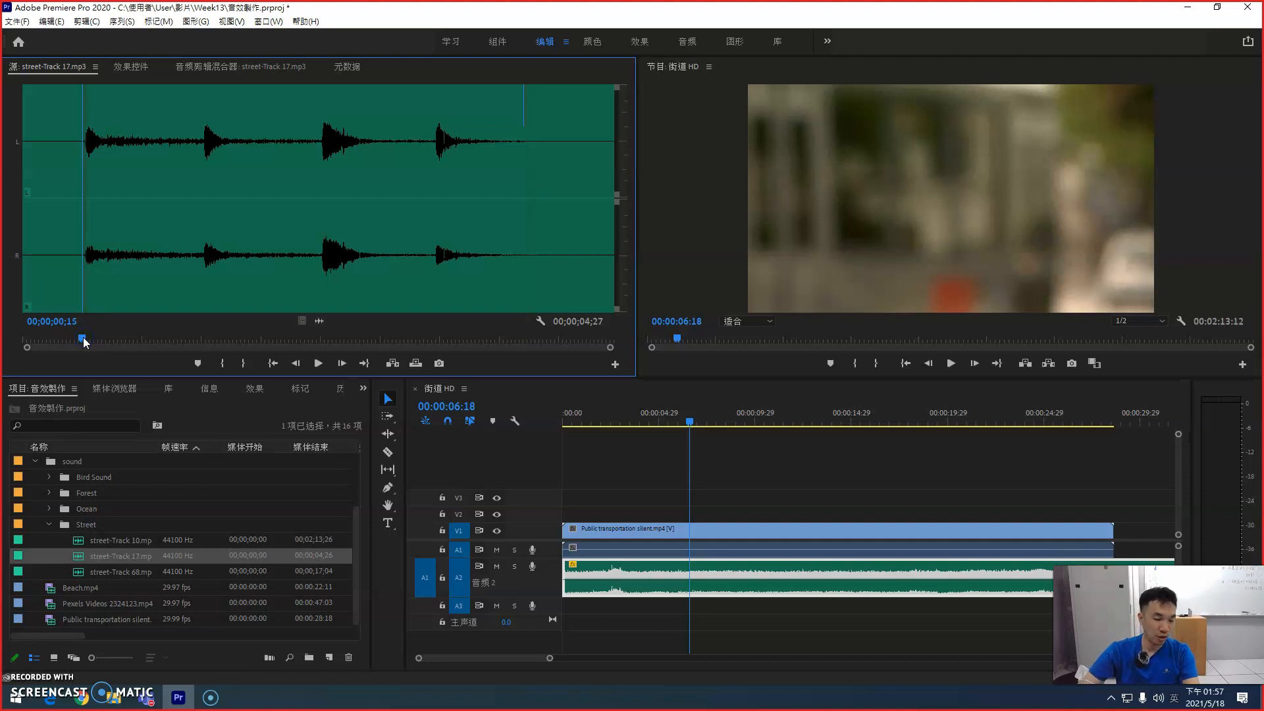
key("i")
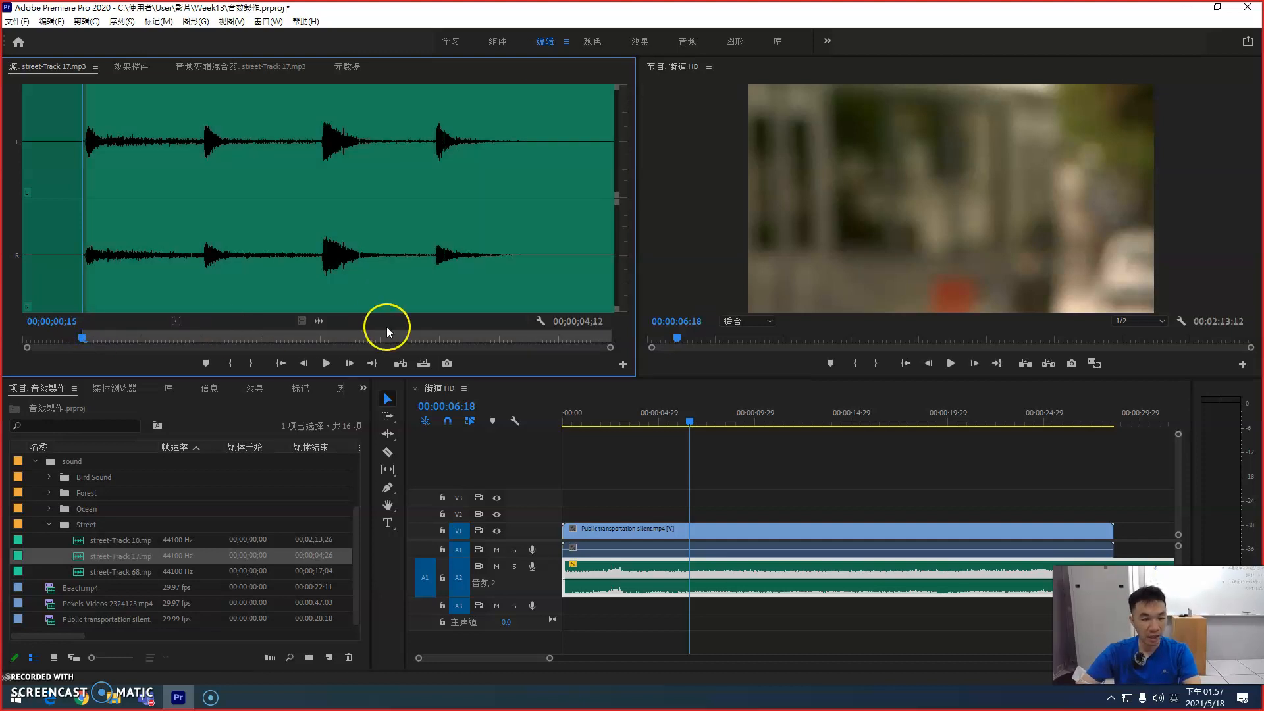
left_click_drag(470, 343, 515, 339)
key("o")
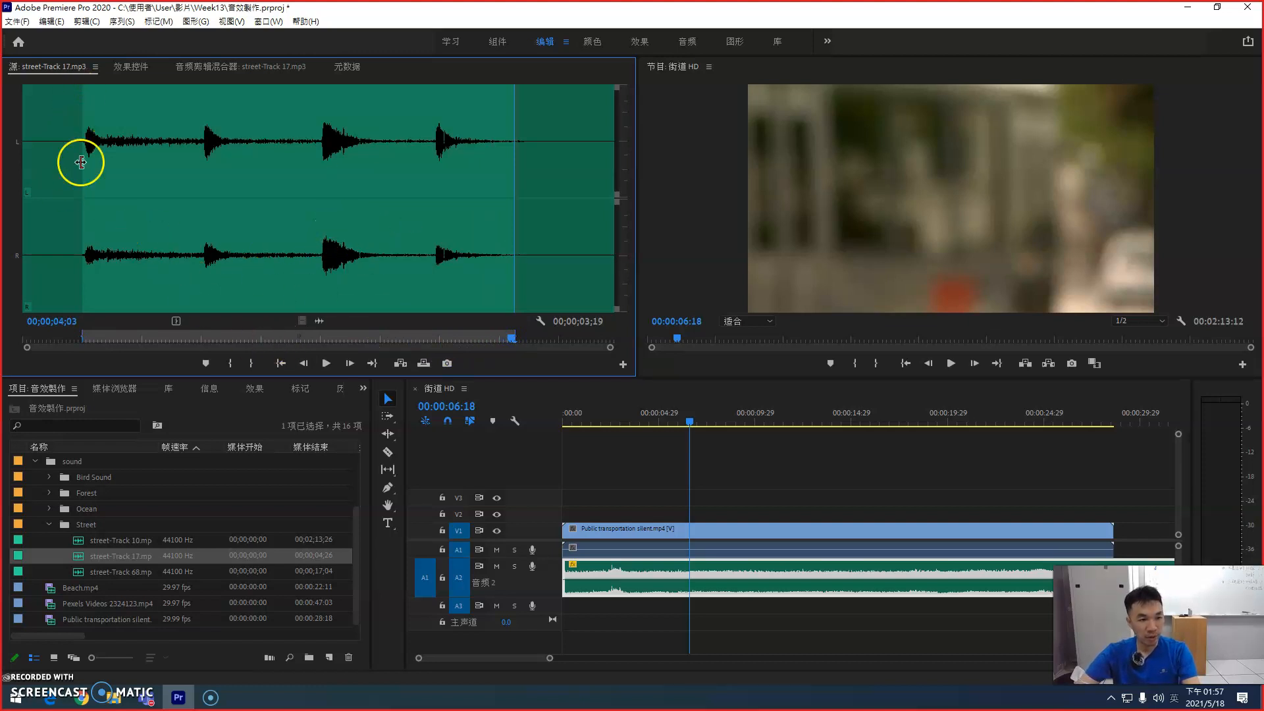
left_click_drag(79, 559, 551, 632)
Step: Unlink the video and audio of the Public transportation silent clip
right_click(624, 549)
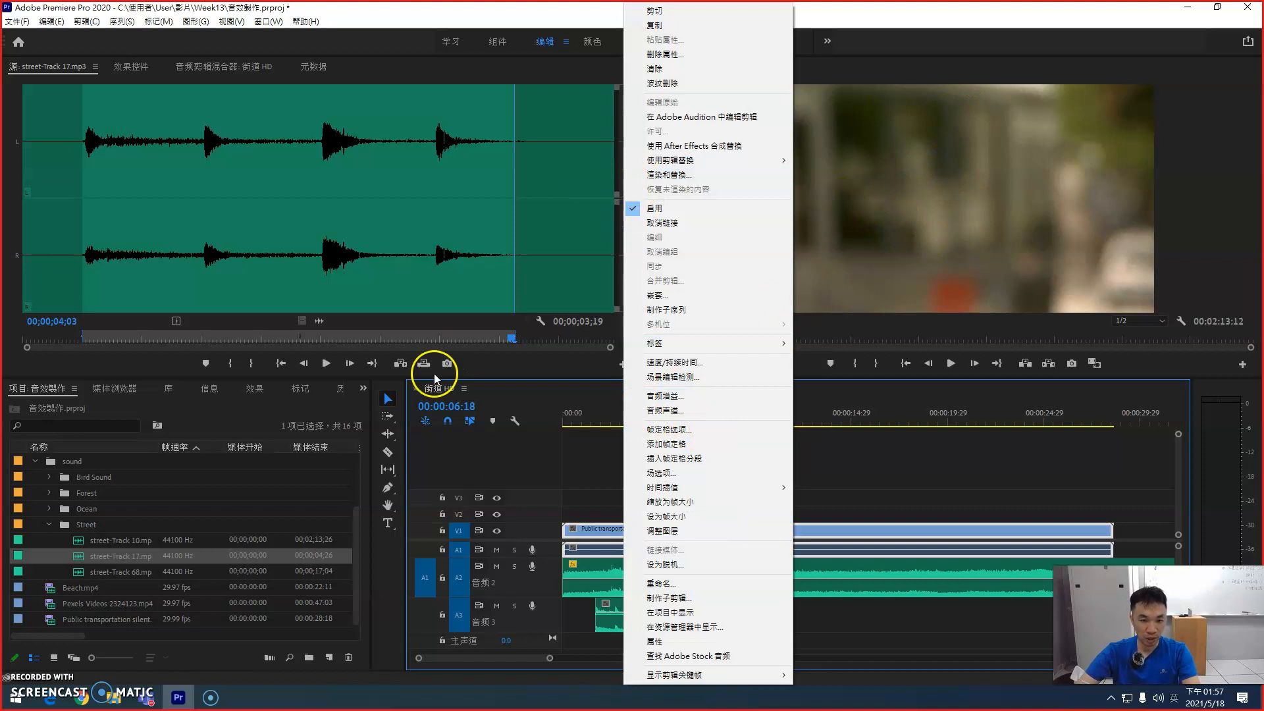
left_click(875, 81)
right_click(621, 529)
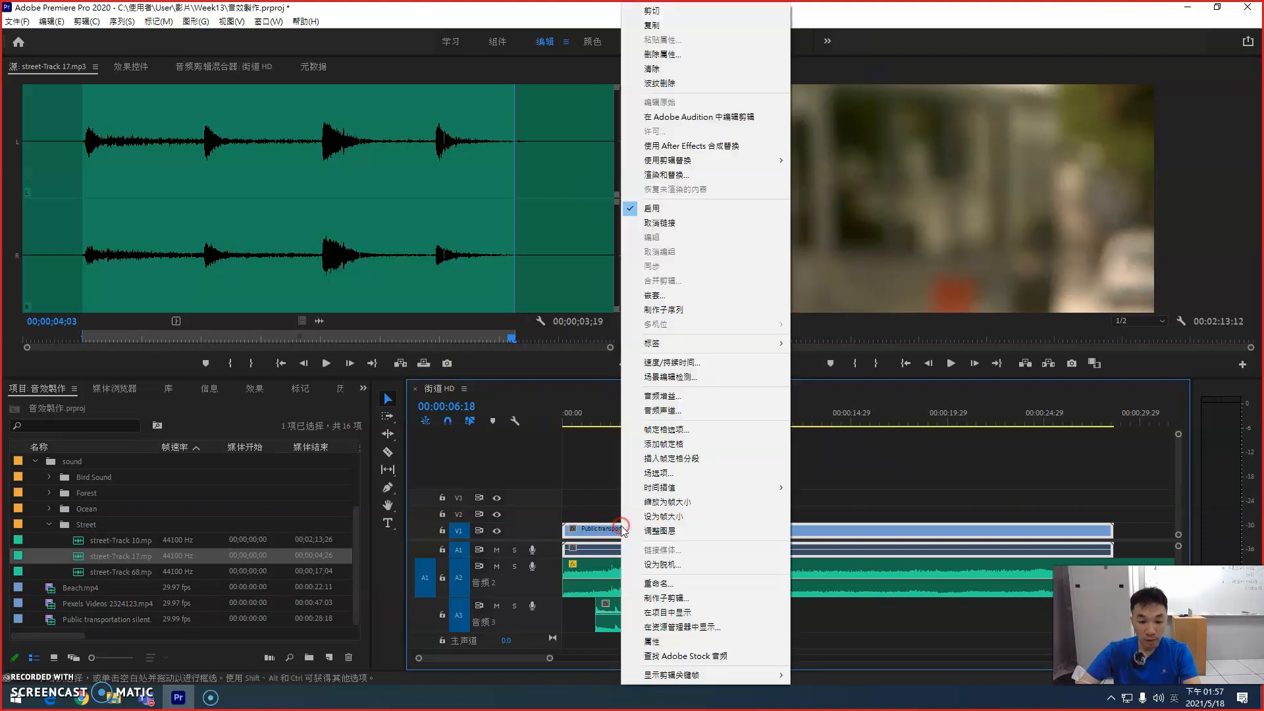
left_click(680, 226)
Step: Move the street-Track 10 clip to A1 in place of the silent audio, and the street-Track 17 clip to A2
mouse_move(650, 557)
left_mouse_down()
mouse_move(646, 584)
mouse_move(629, 552)
left_mouse_up()
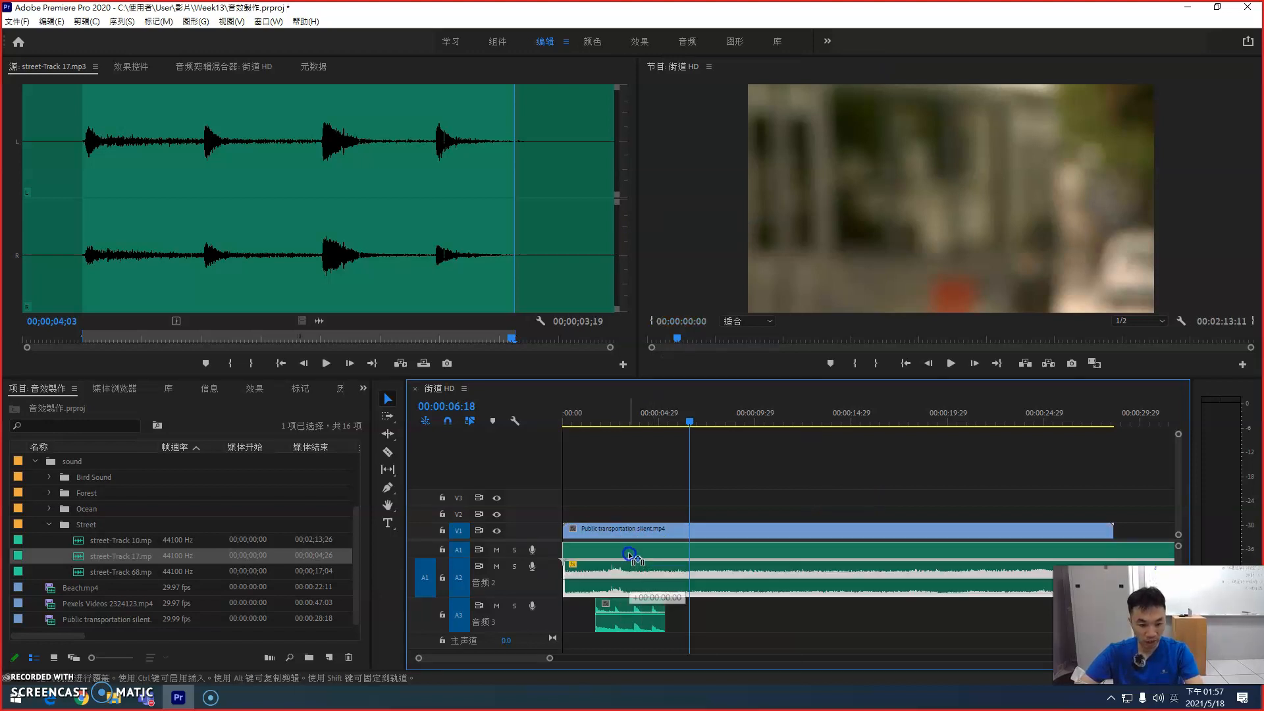
left_click_drag(620, 607, 620, 568)
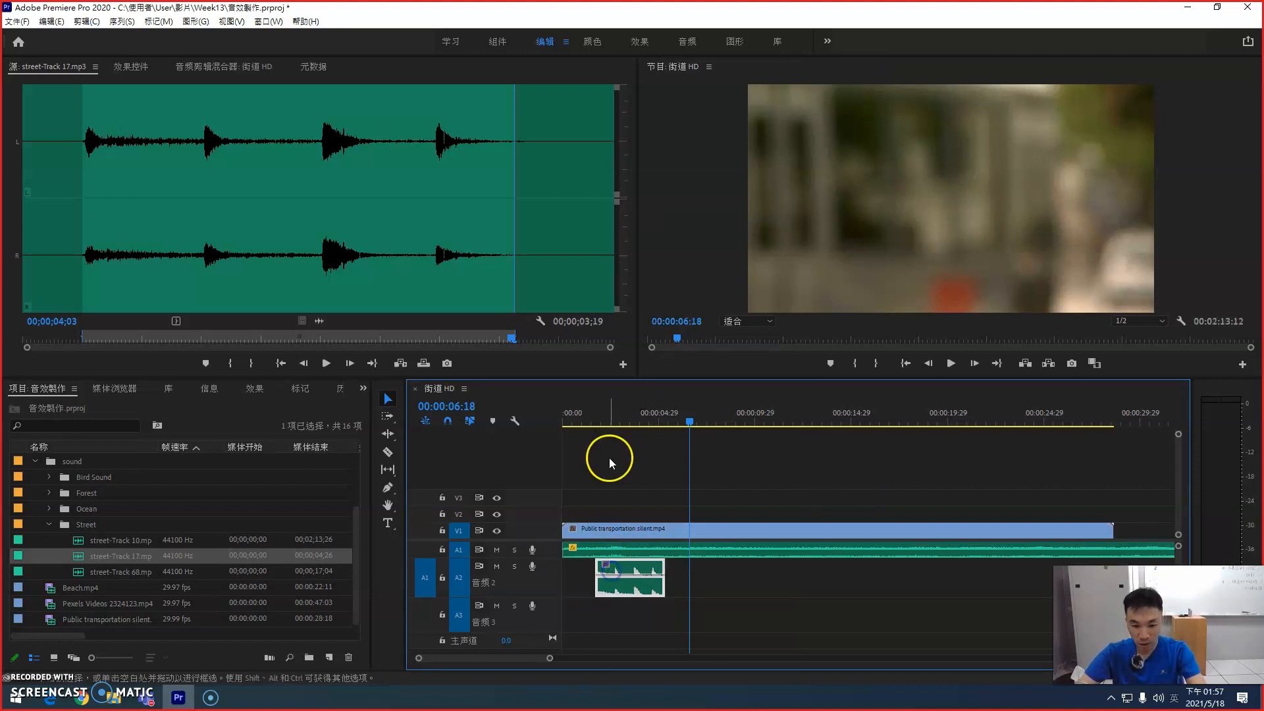
Step: Shift the street-Track 17 clip on A2 to start at about 00:00:04:23 and play the sequence up to it
left_click(583, 410)
key("=")
key("=")
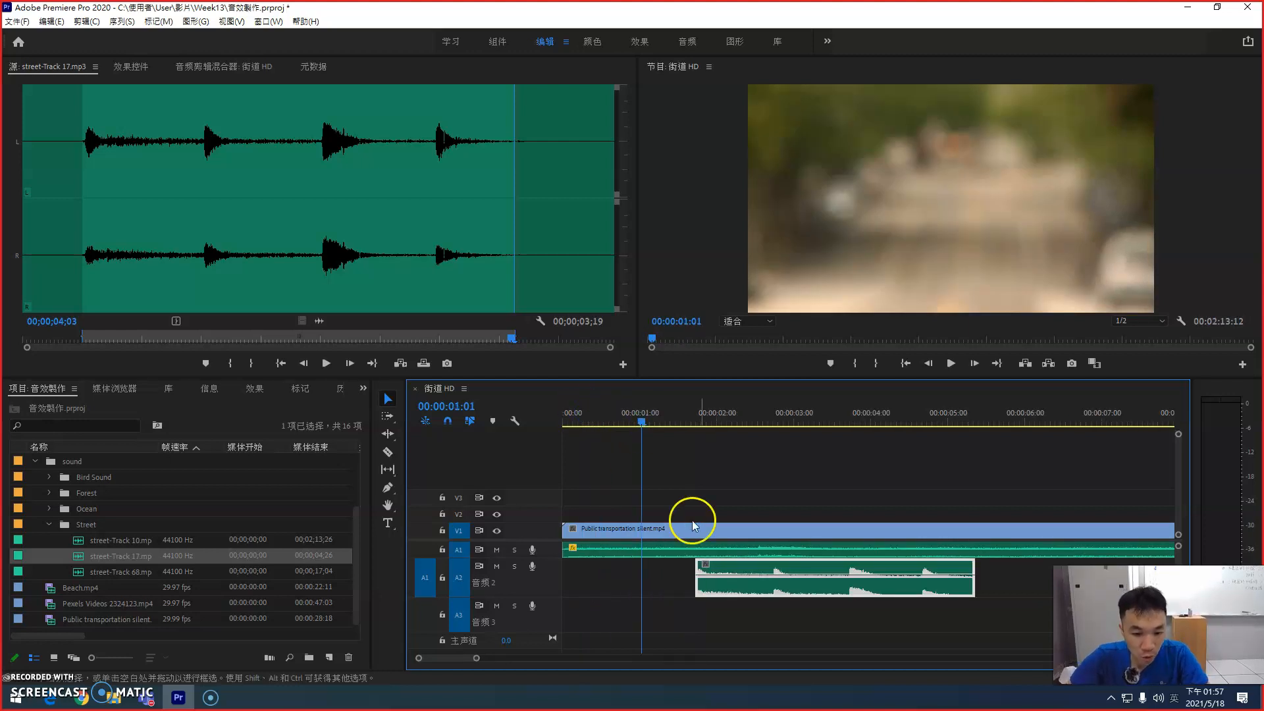
left_click_drag(737, 571, 974, 574)
key("space")
key("space")
key("minus")
key("minus")
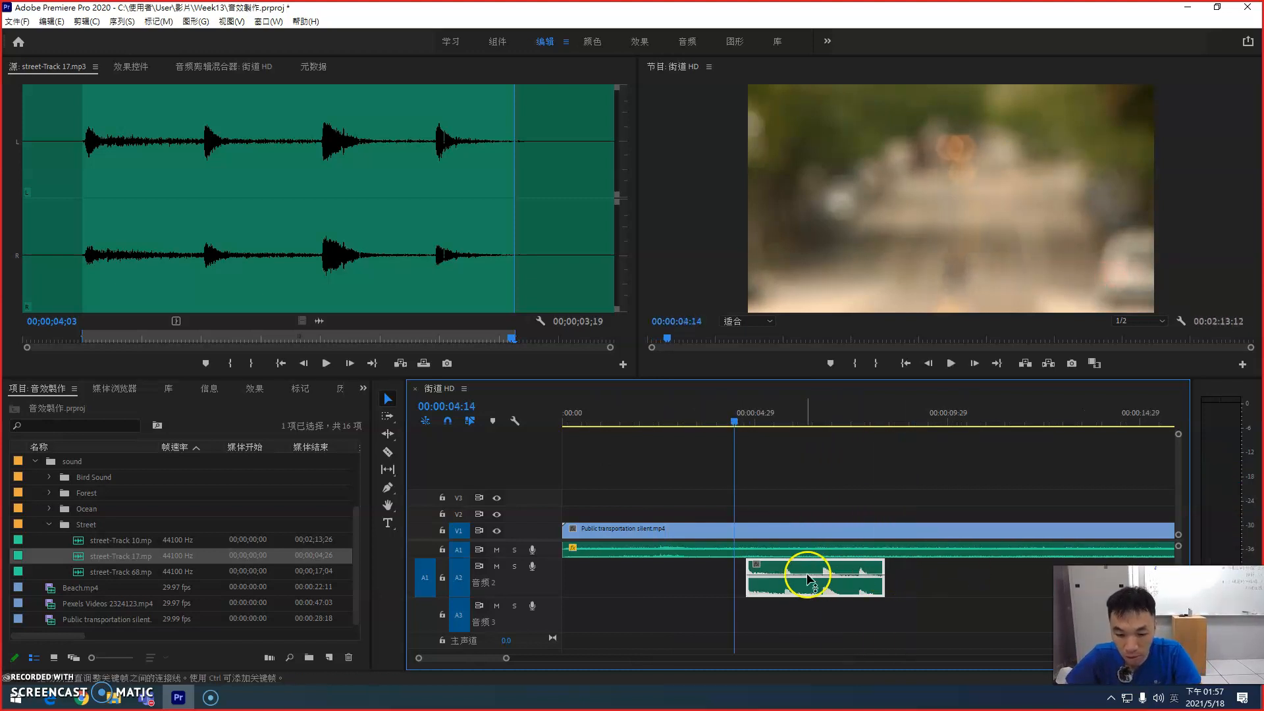
Step: Move the street-Track 17 clip on A2 to start at 00:00:04:14 and play the sequence from about 00:00:02:11 to check its sync
left_click_drag(808, 574, 887, 574)
left_click(750, 427)
left_click_drag(751, 428, 737, 426)
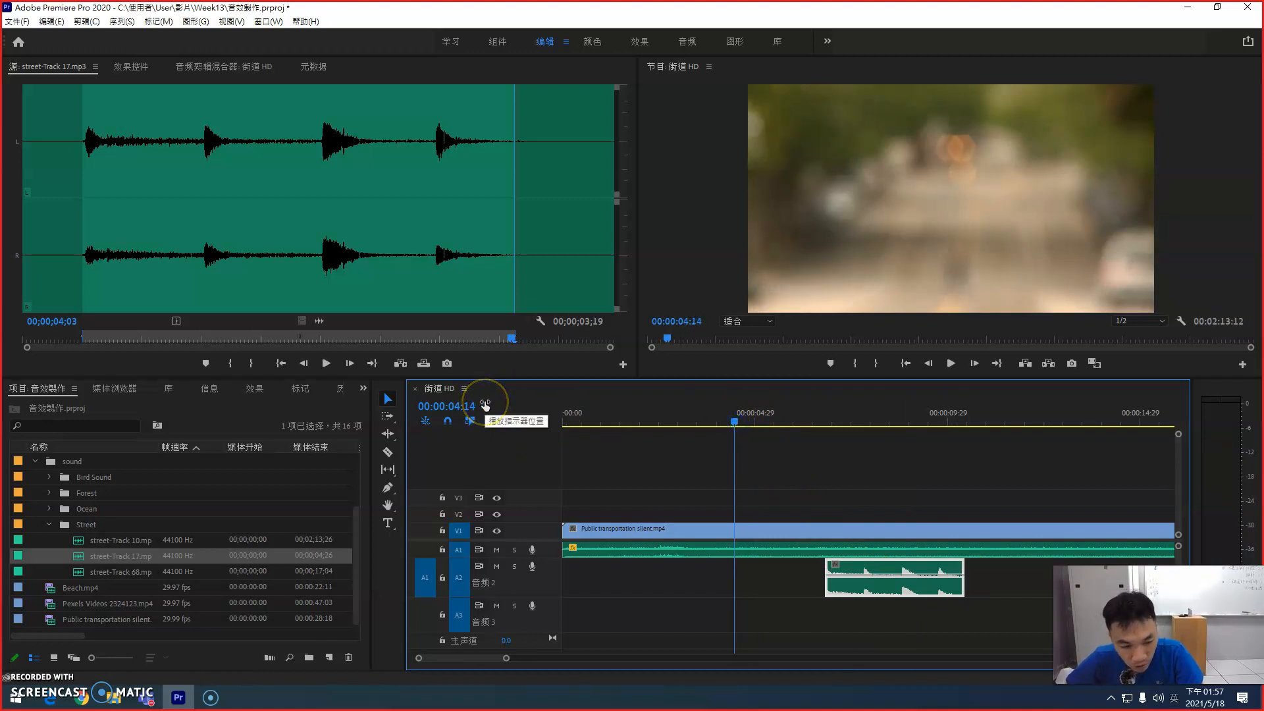
left_click_drag(853, 568, 764, 568)
left_click_drag(741, 425, 657, 414)
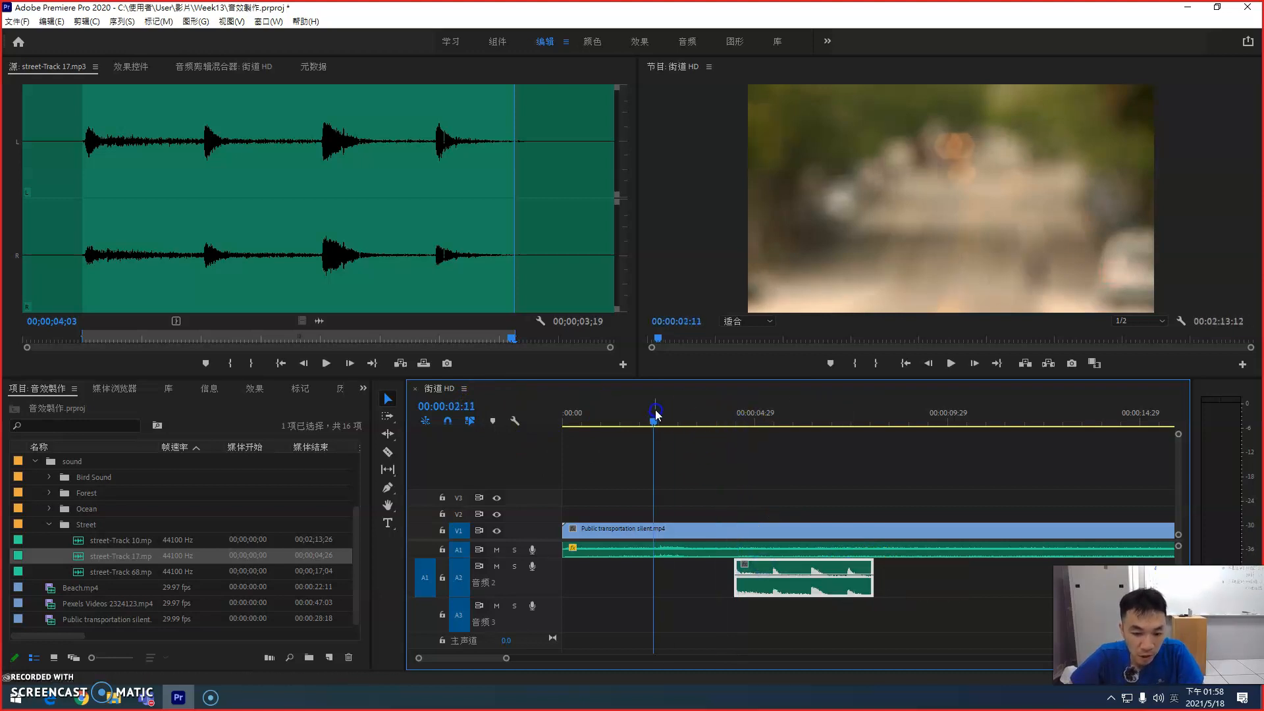
key("space")
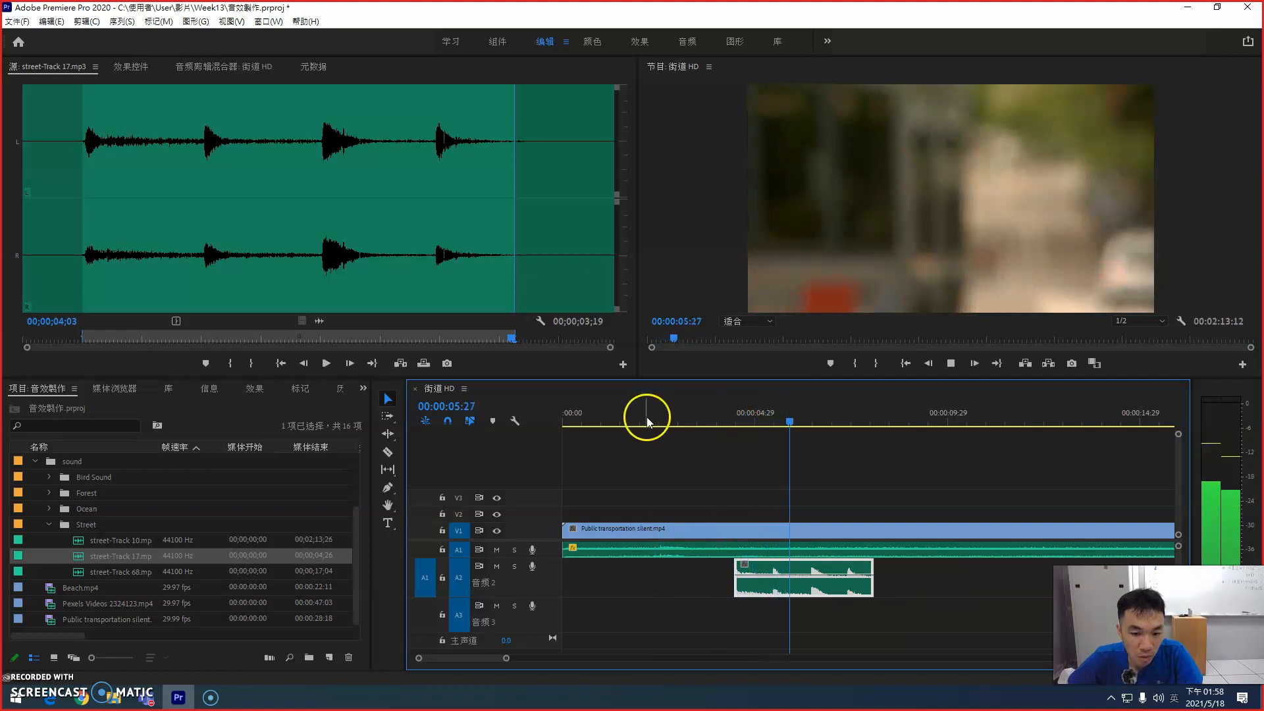
key("space")
Step: Shift the street-Track 17 clip on A2 to start at about 00:00:03:26 and play from 00:00:02:26 to 00:00:07:26
left_click_drag(756, 568, 734, 567)
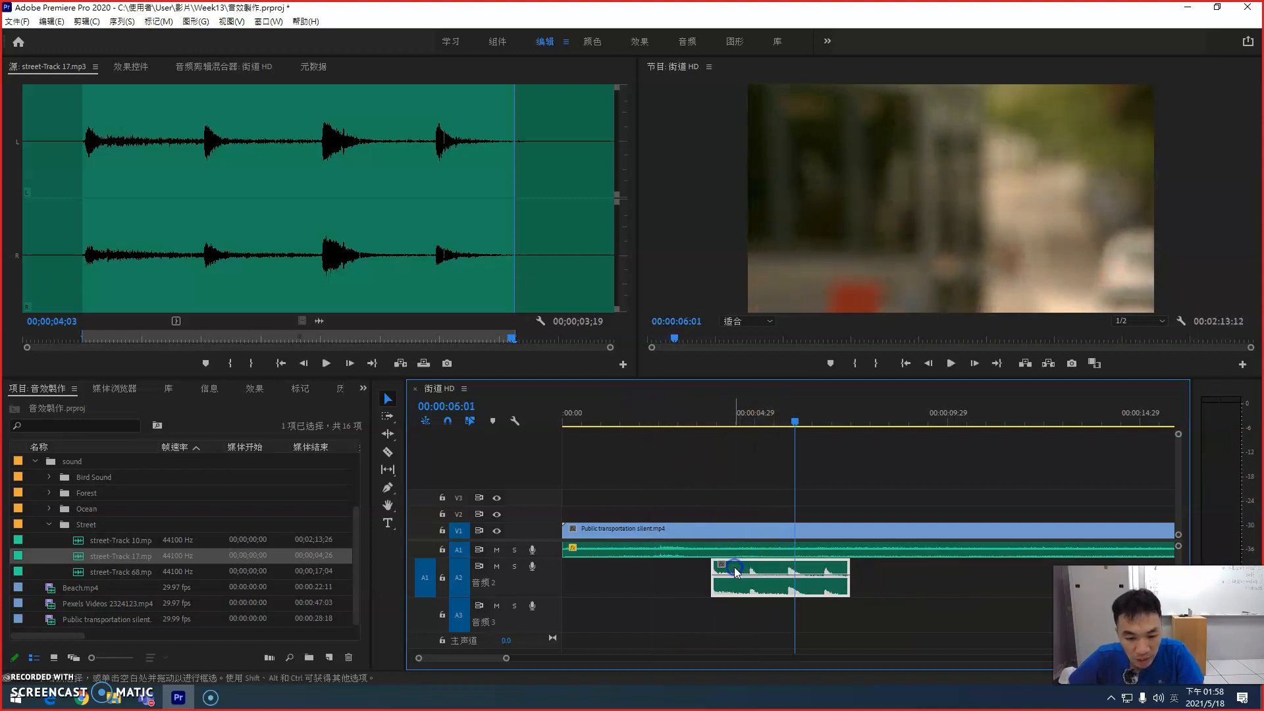
left_click(673, 423)
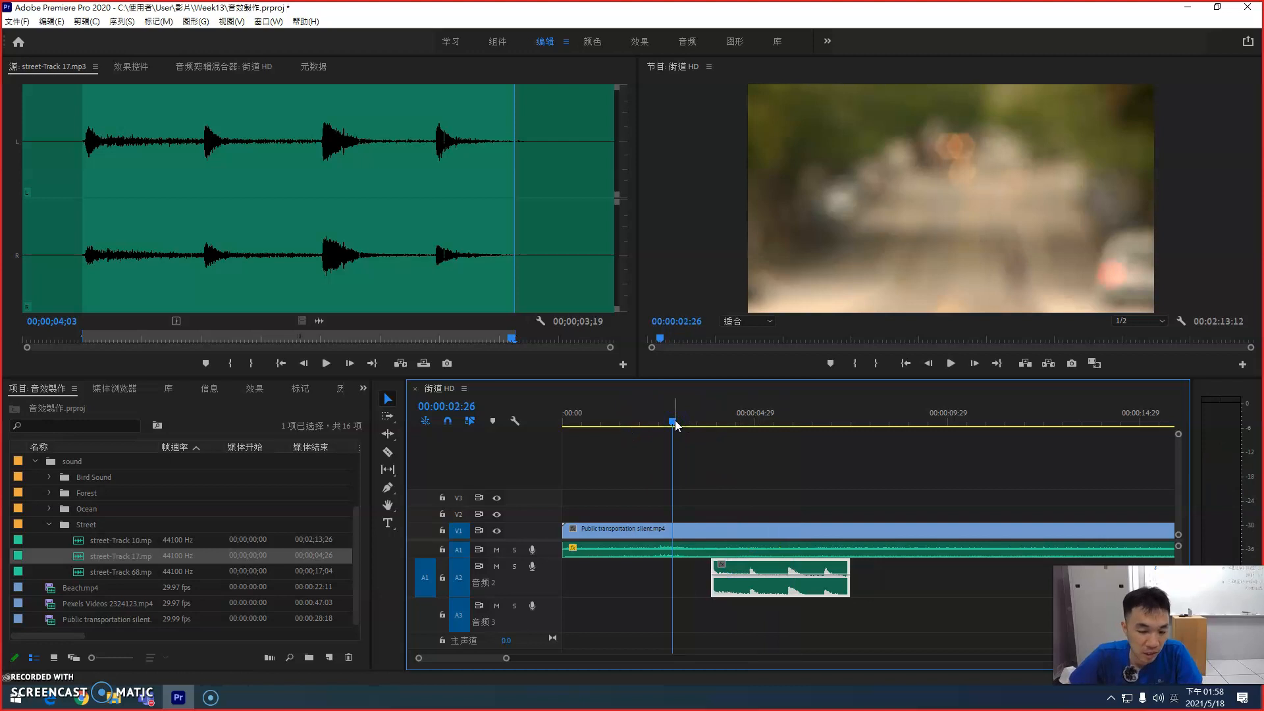
key("space")
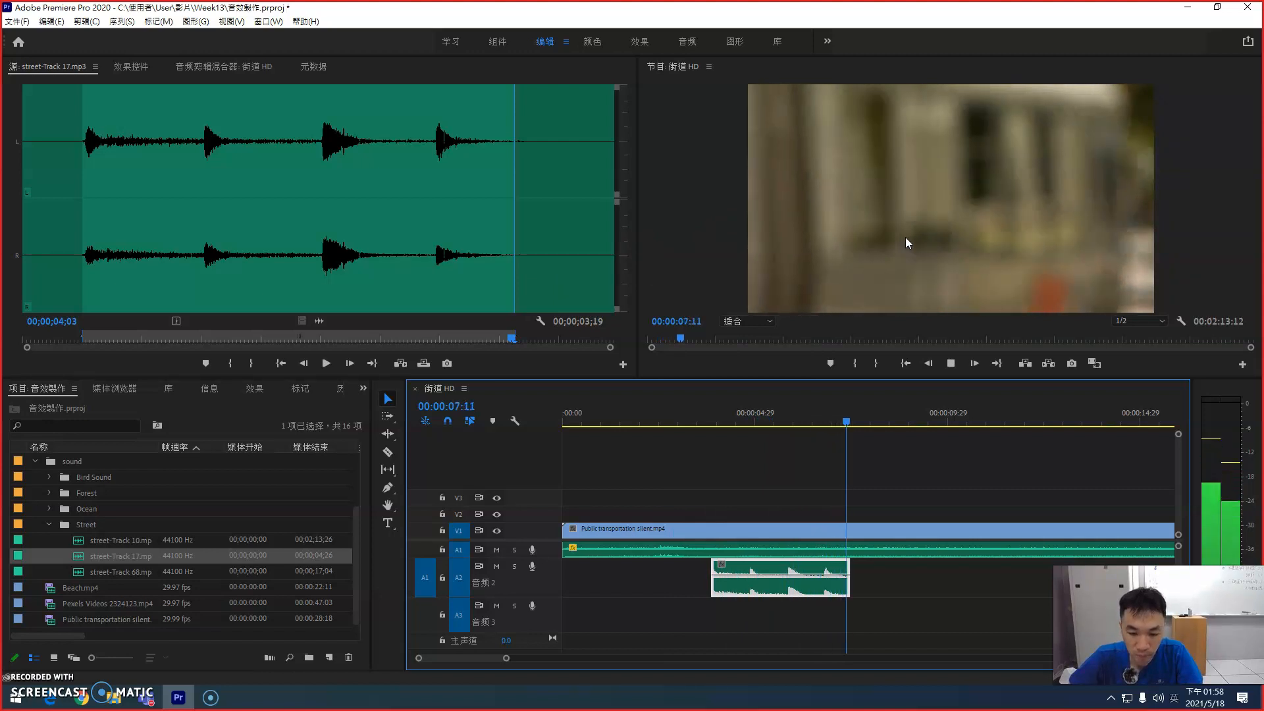
key("space")
left_click(843, 638)
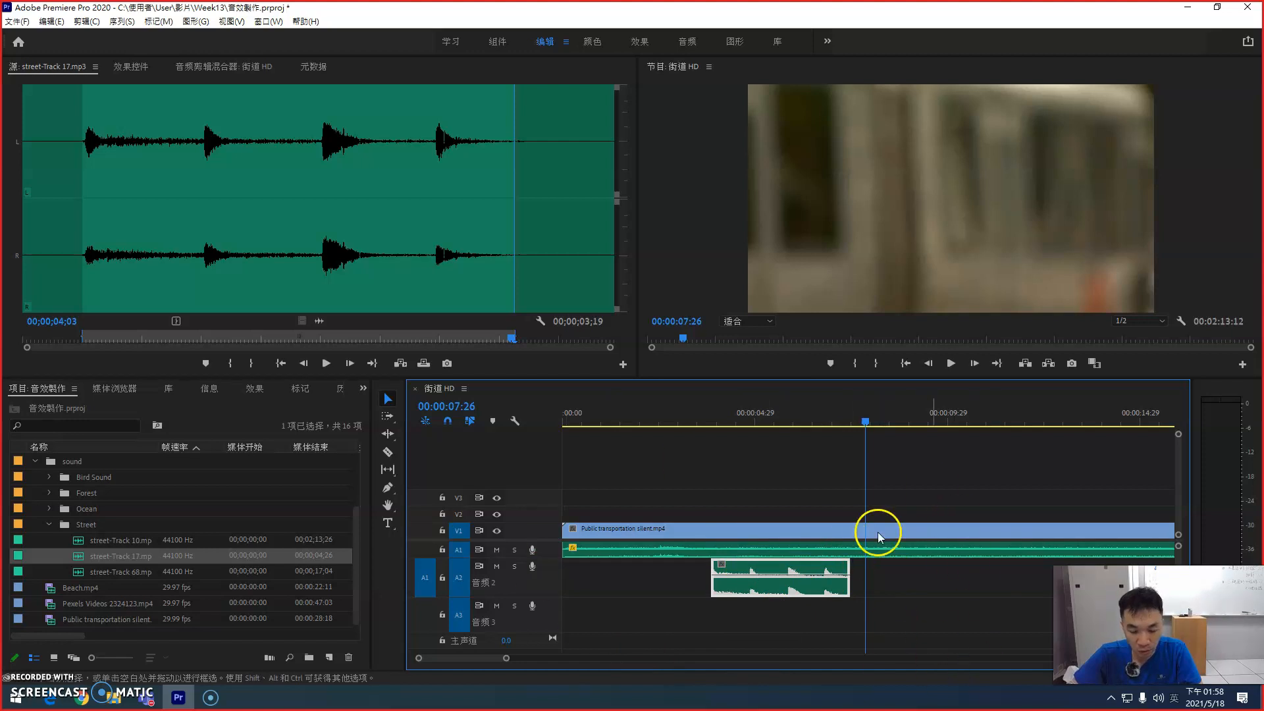
Step: Paste a copy of the A2 street-Track 17 clip onto audio track A3 at 00:00:07:26
left_click(731, 602)
left_click(787, 577)
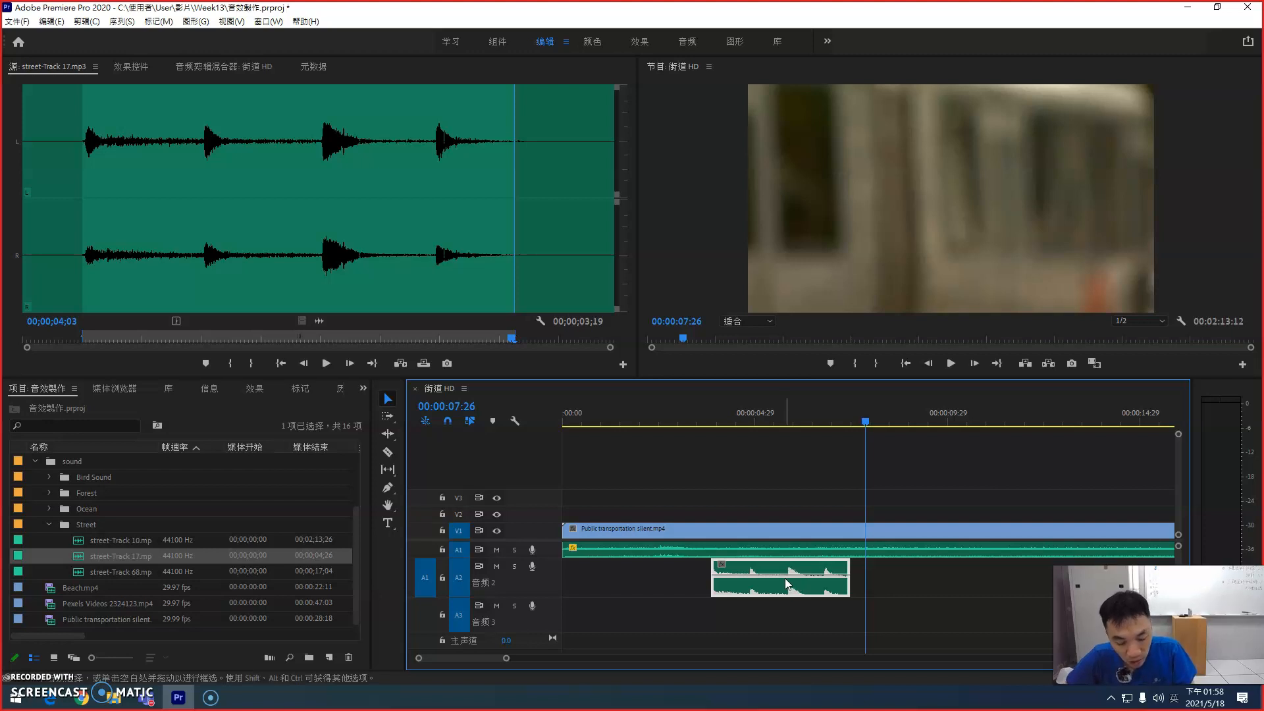
key("ctrl+v")
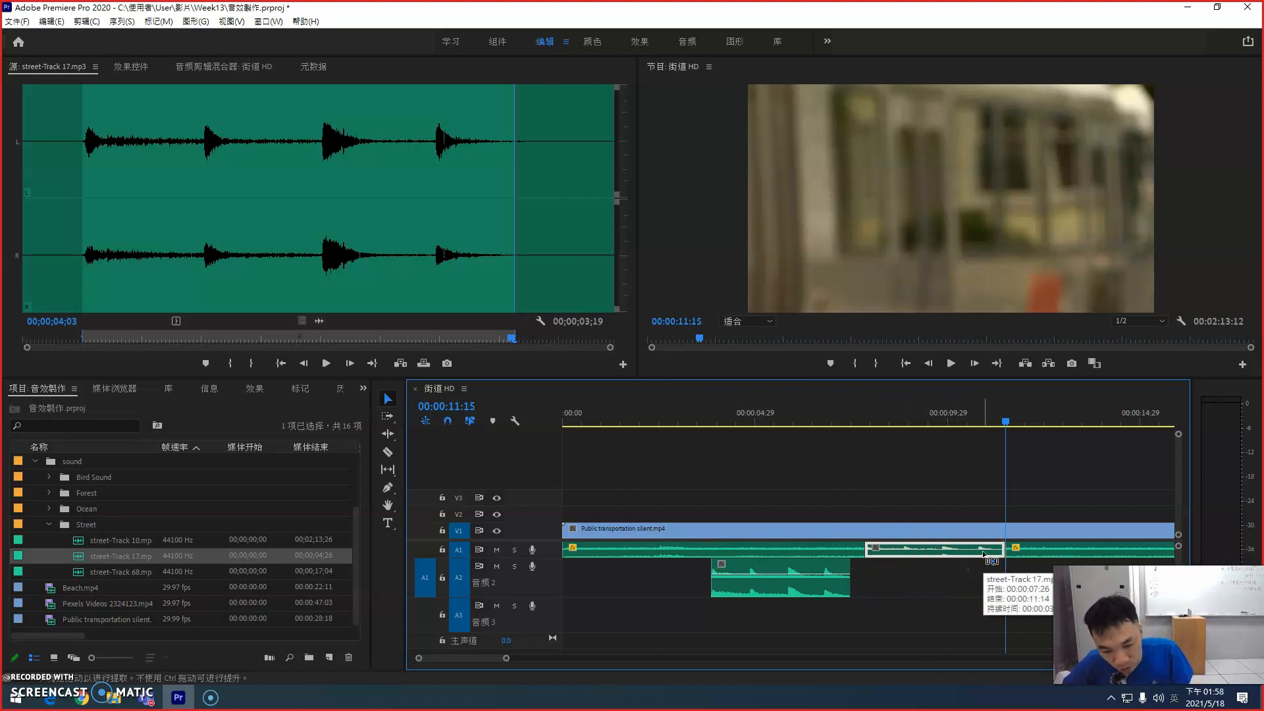
key("ctrl+z")
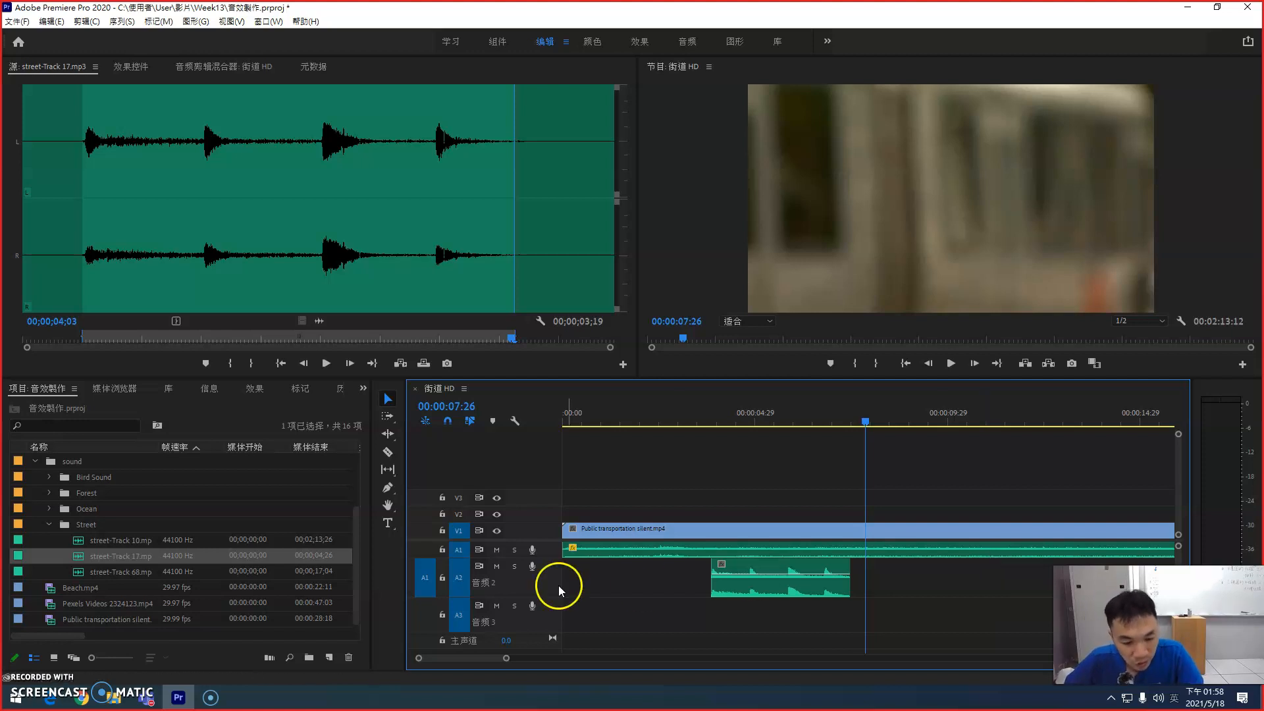
left_click(461, 584)
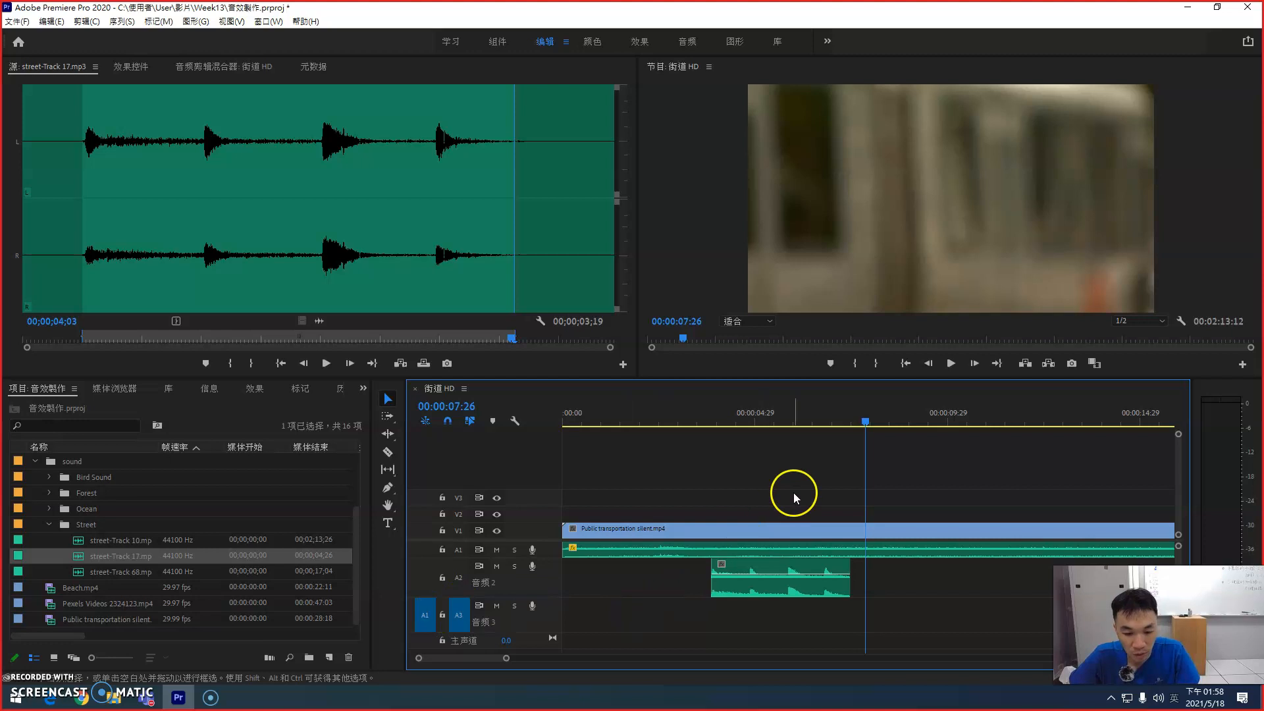
key("ctrl+v")
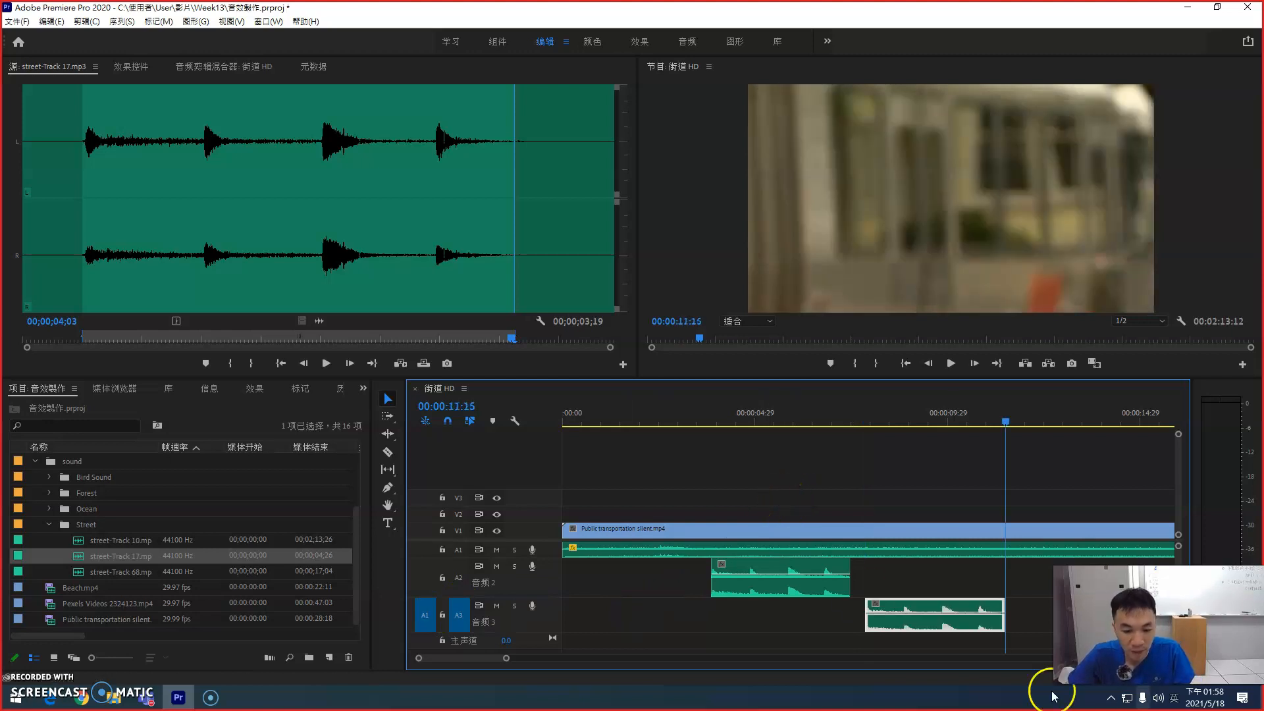
left_click(951, 634)
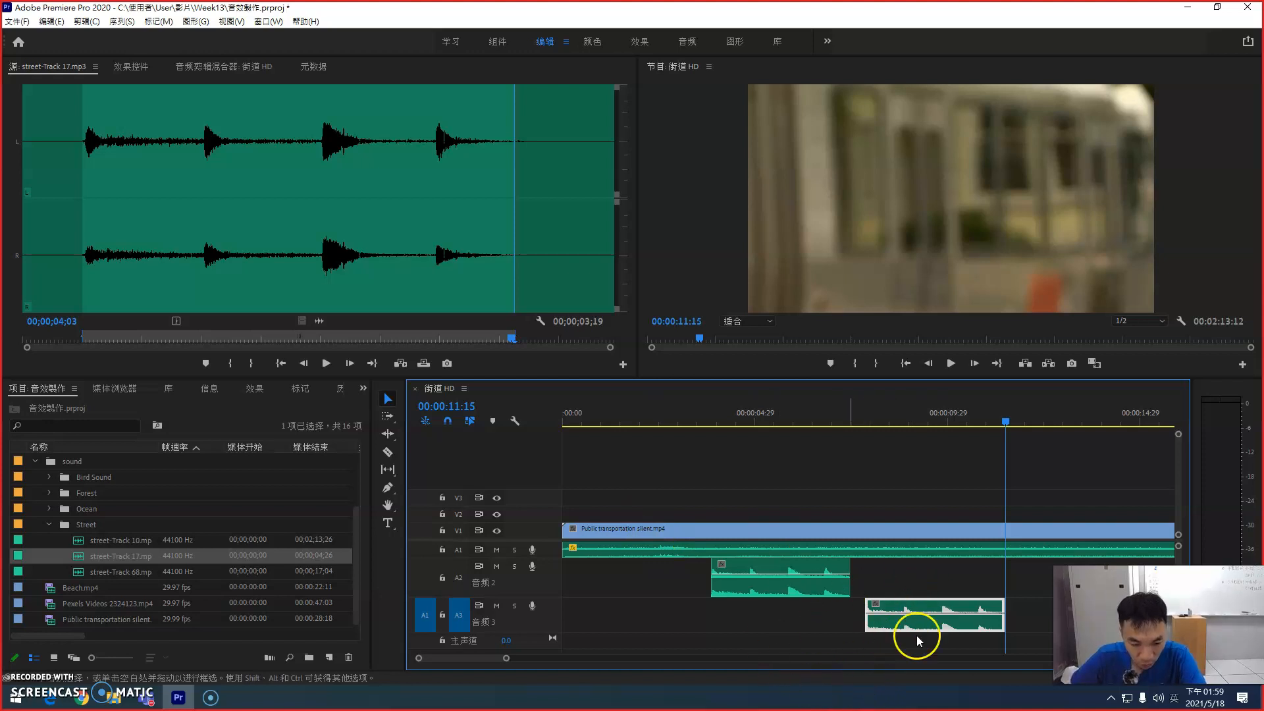
Step: Move the street-Track 17 copy on A3 to start where the A2 clip ends, and play the sequence from 00:00:03:22
key("=")
key("minus")
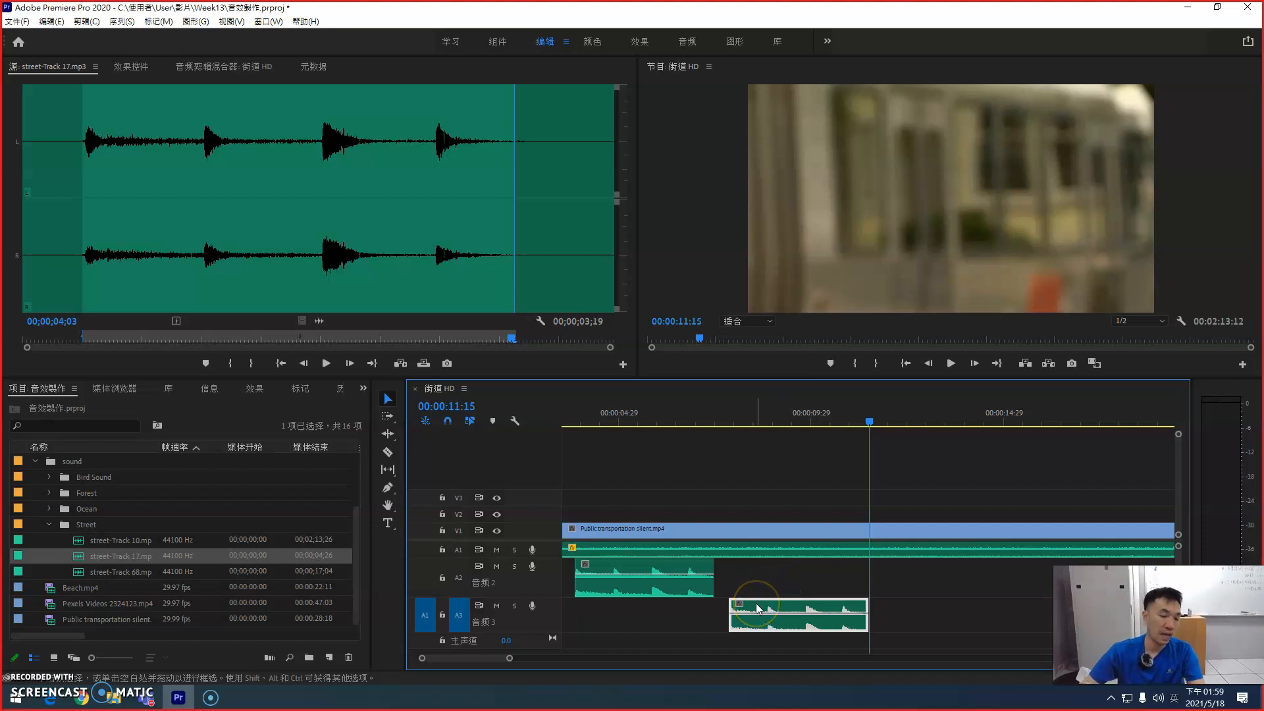
left_click(750, 609)
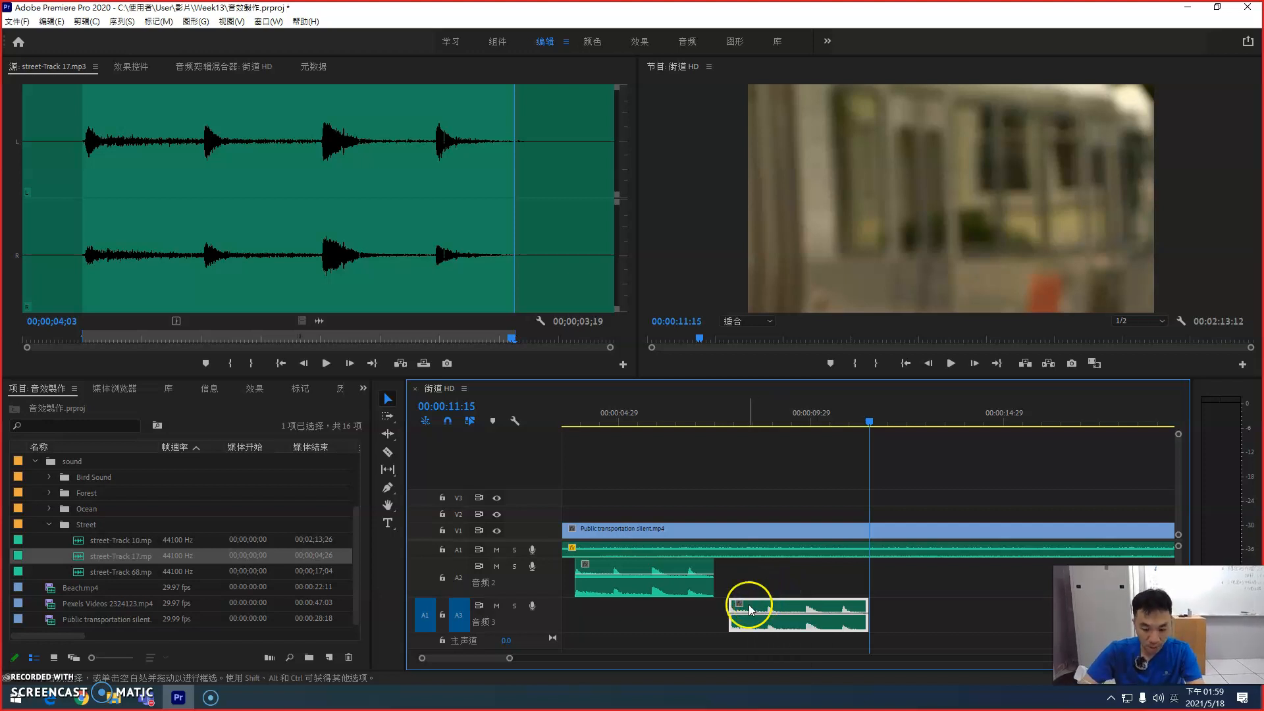
left_click(762, 607)
left_click_drag(746, 605, 731, 605)
left_click(571, 413)
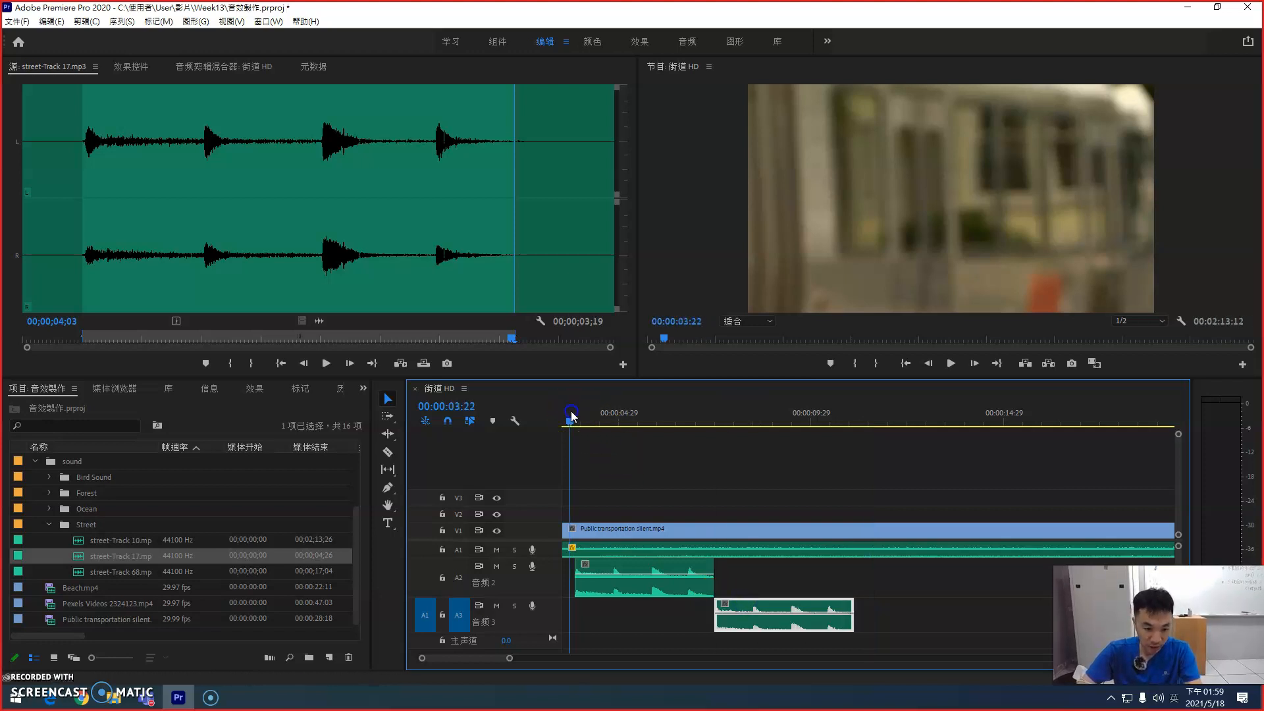
key("space")
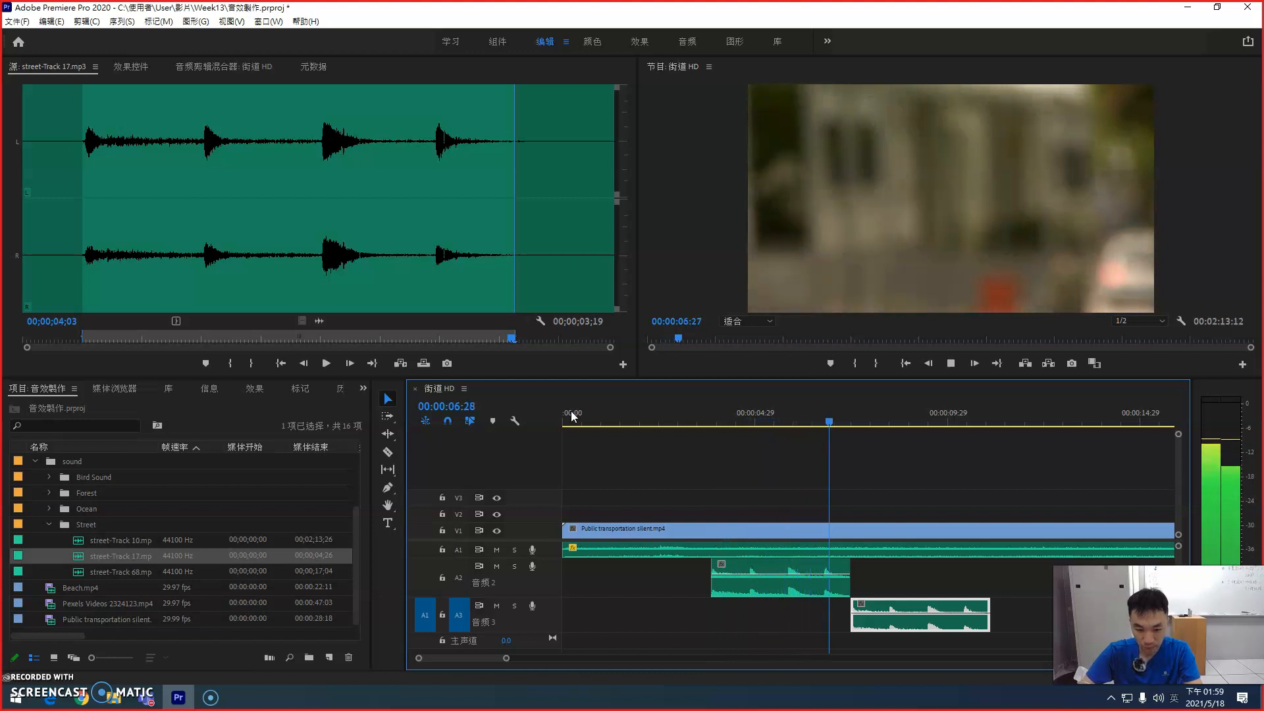
key("space")
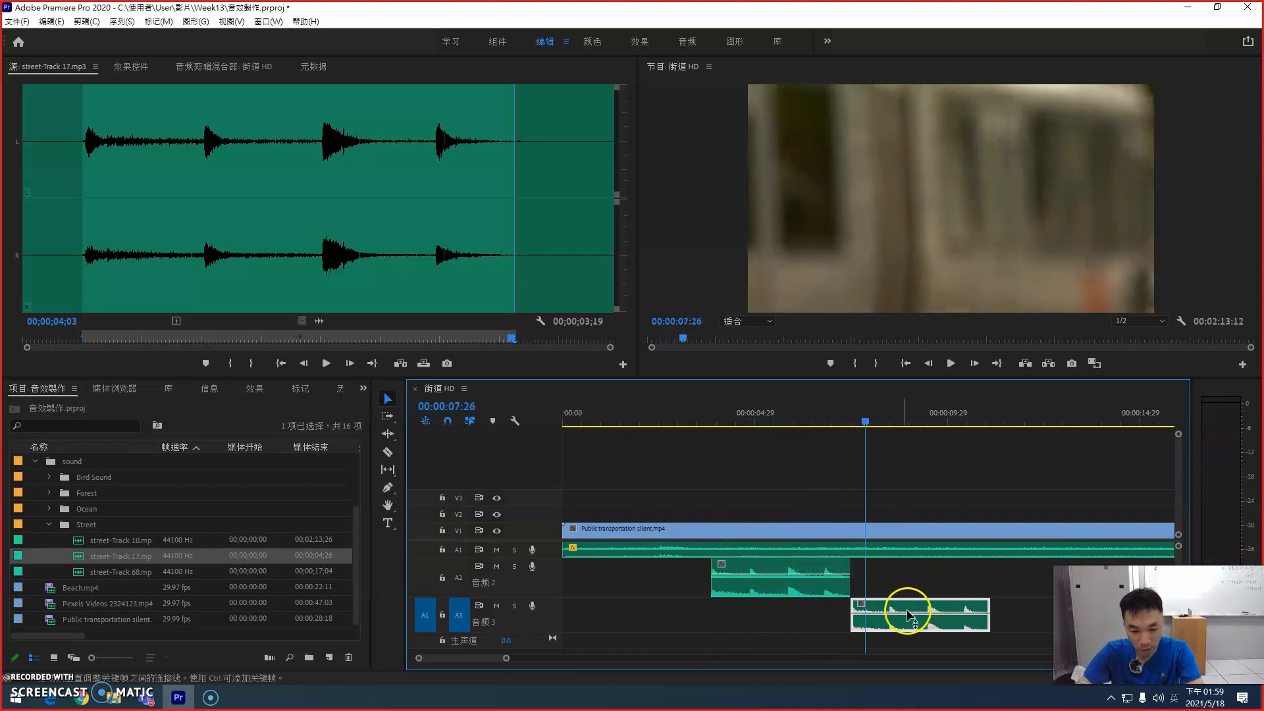
Step: Shift the street-Track 17 copy on A3 to start at about 00:00:07:20 and play through its start
key("equal")
key("equal")
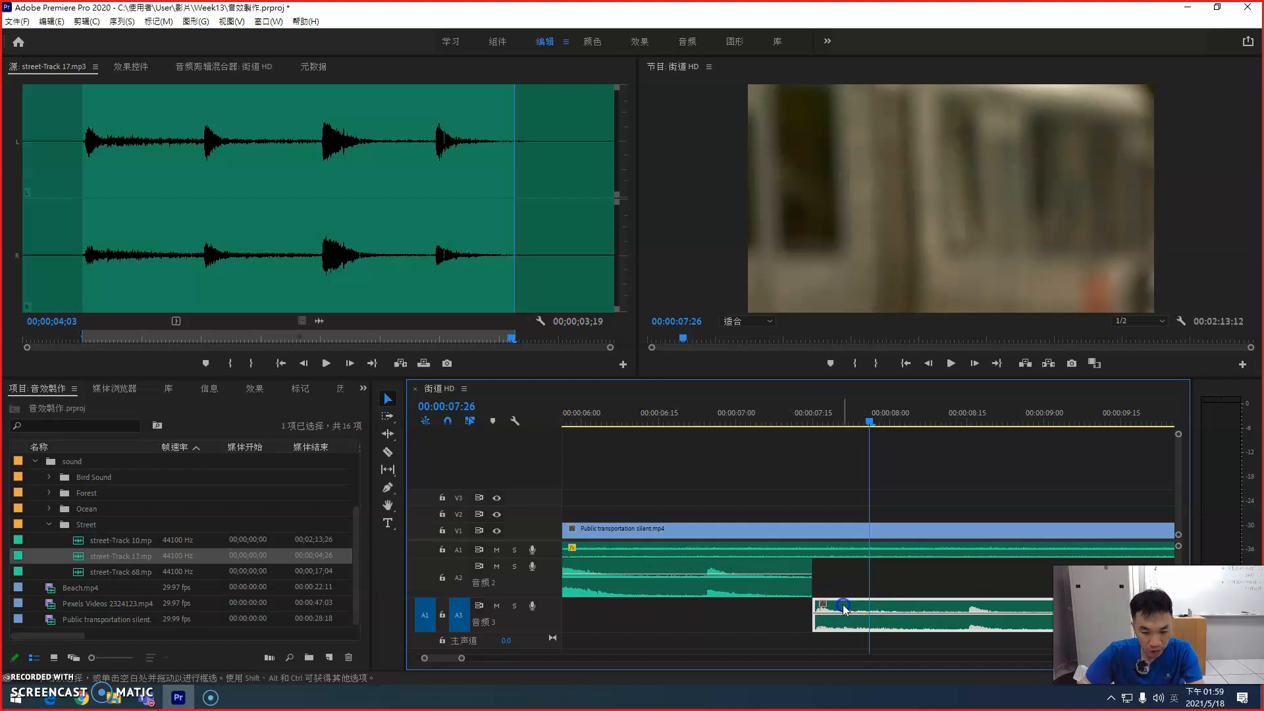
key("minus")
key("minus")
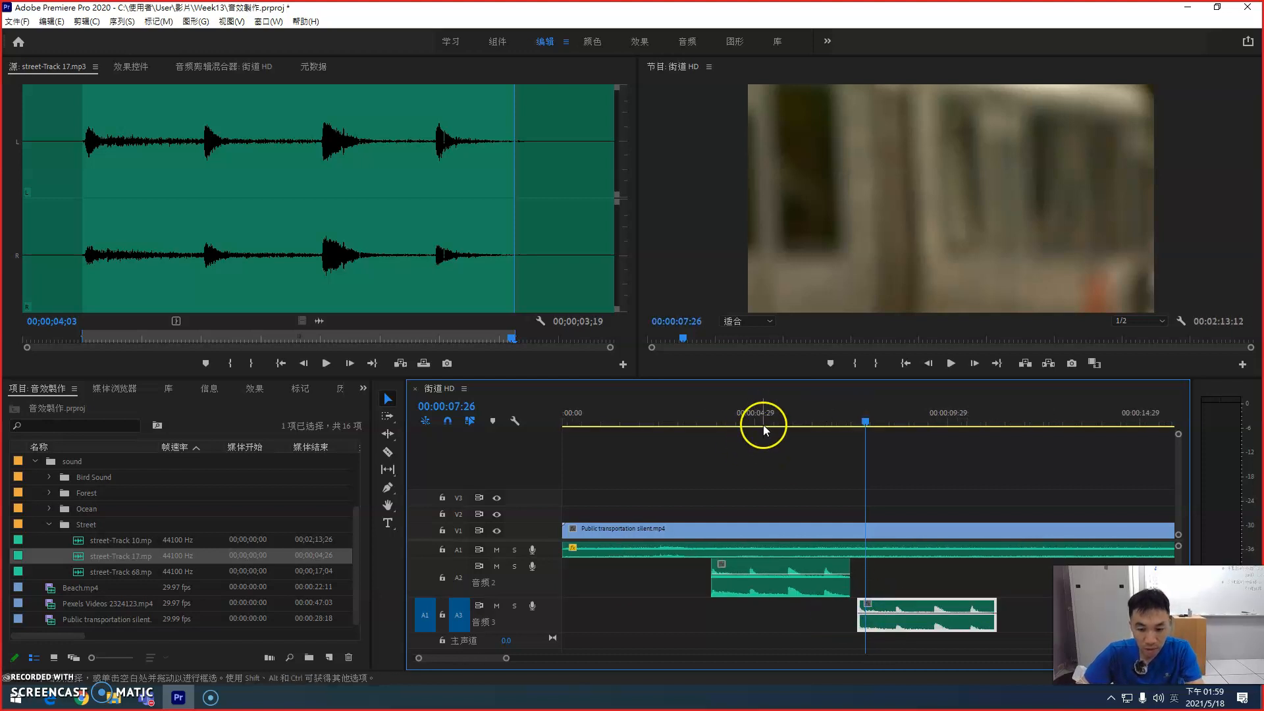
left_click_drag(763, 428, 734, 417)
key("space")
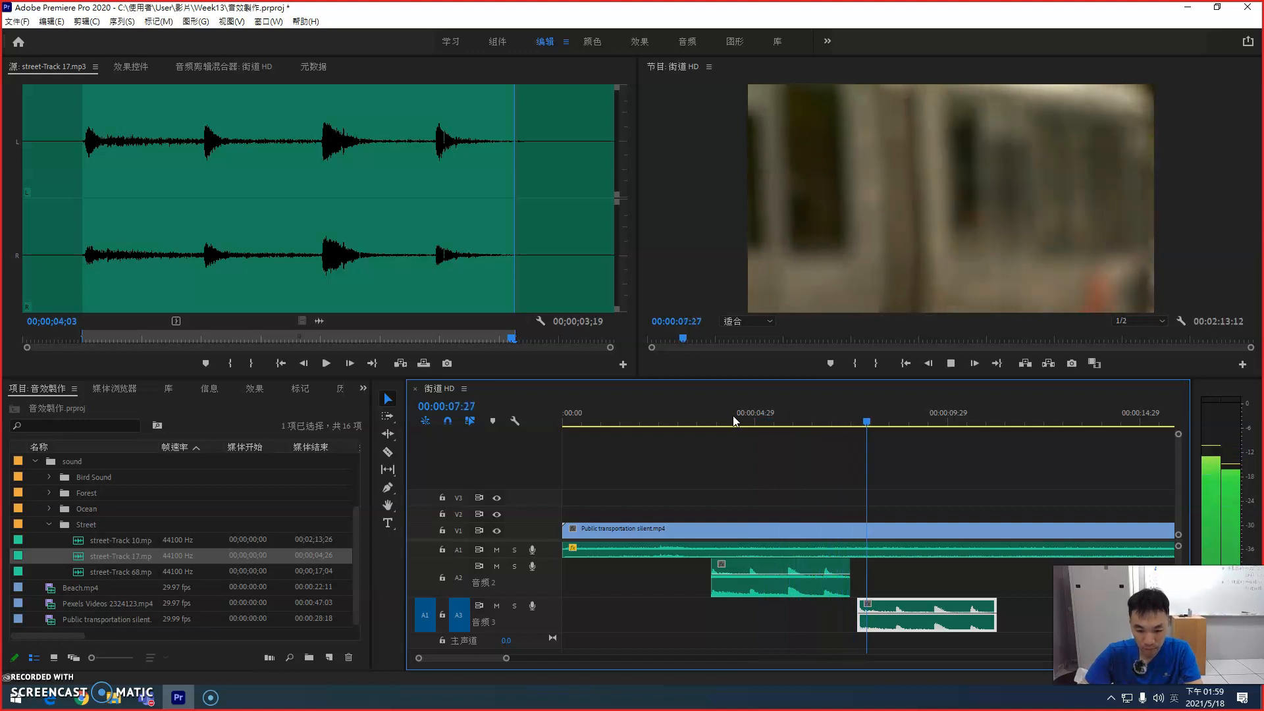
key("space")
Step: Nudge the street-Track 17 copy on A3 to start at about 00:00:07:18 and play the sequence up to it
key("equal")
key("equal")
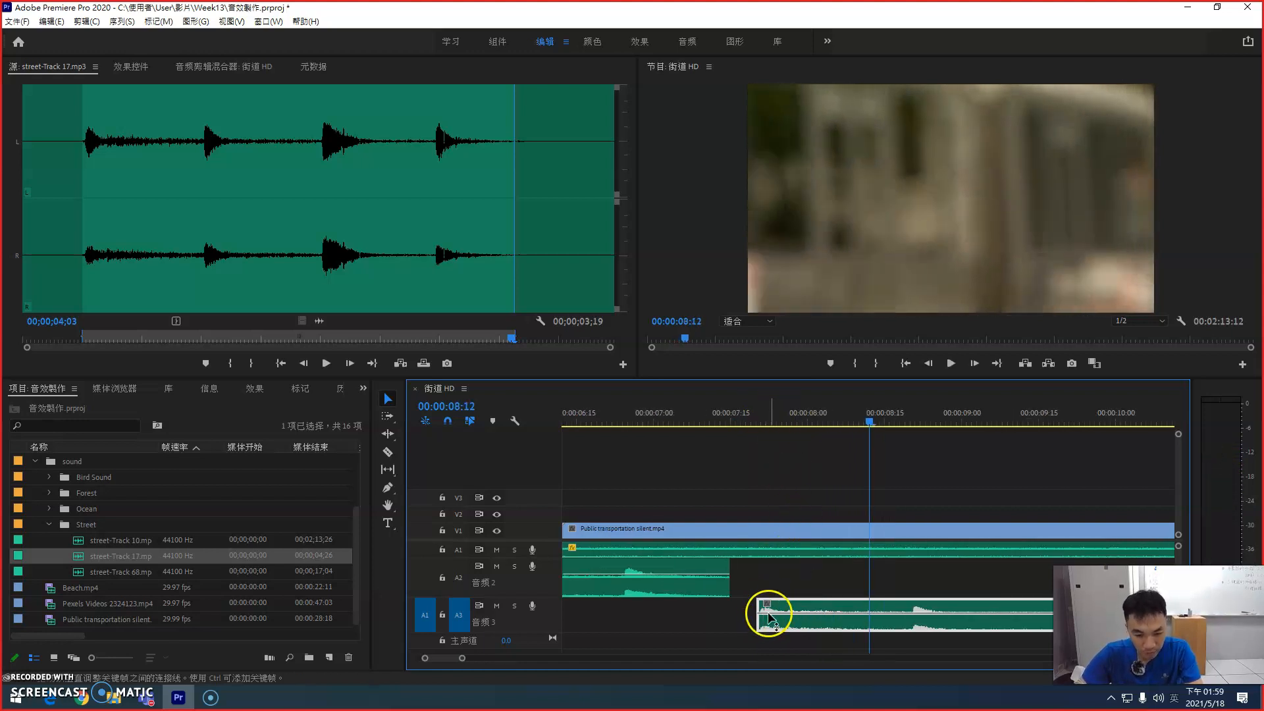
left_click_drag(771, 613, 779, 604)
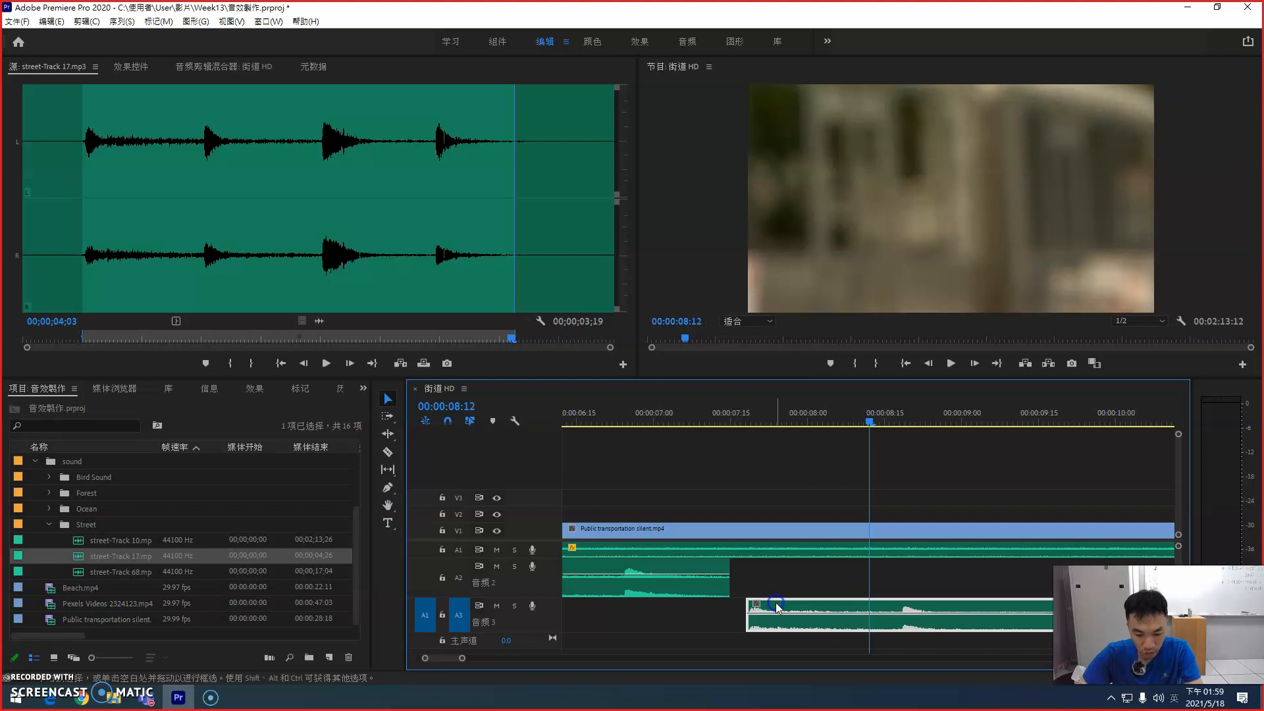
key("minus")
key("minus")
left_click(662, 417)
key("space")
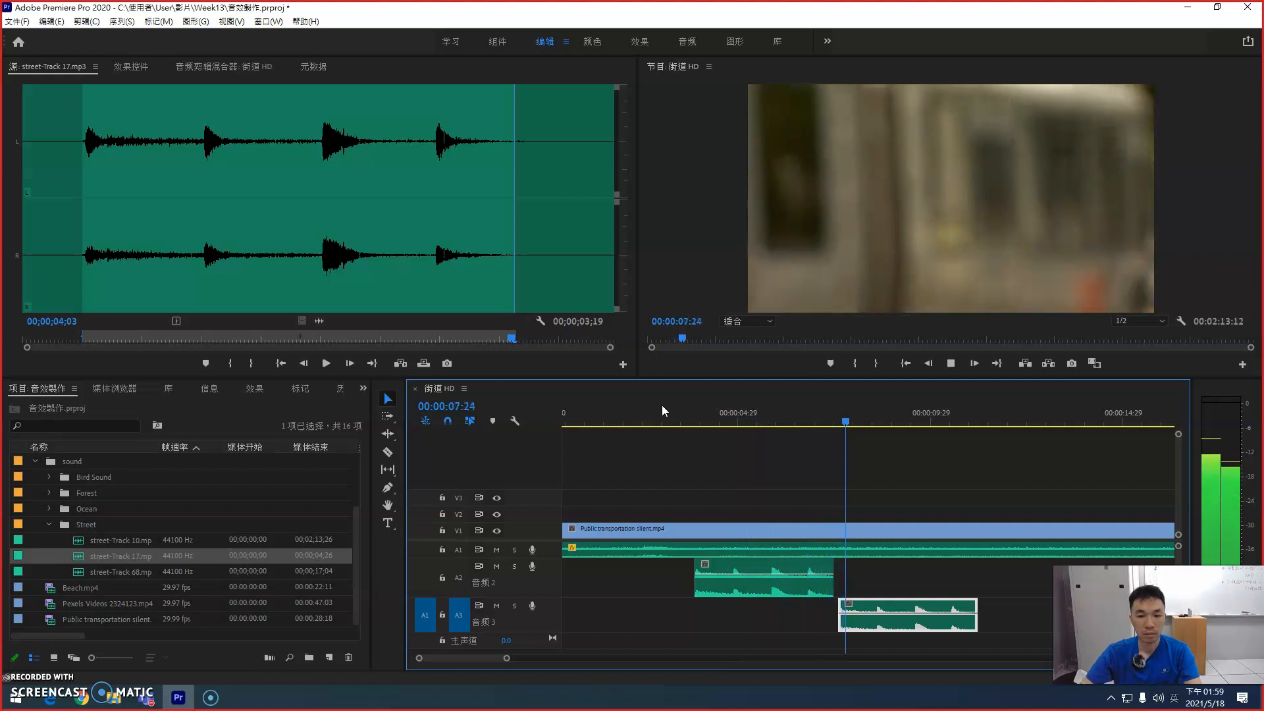
key("space")
Step: Nudge the street-Track 17 copy on A3 to start at about 00:00:07:21 and play the sequence through to about 00:00:11:03
key("equal")
key("equal")
left_click(828, 628)
left_click_drag(824, 607, 843, 612)
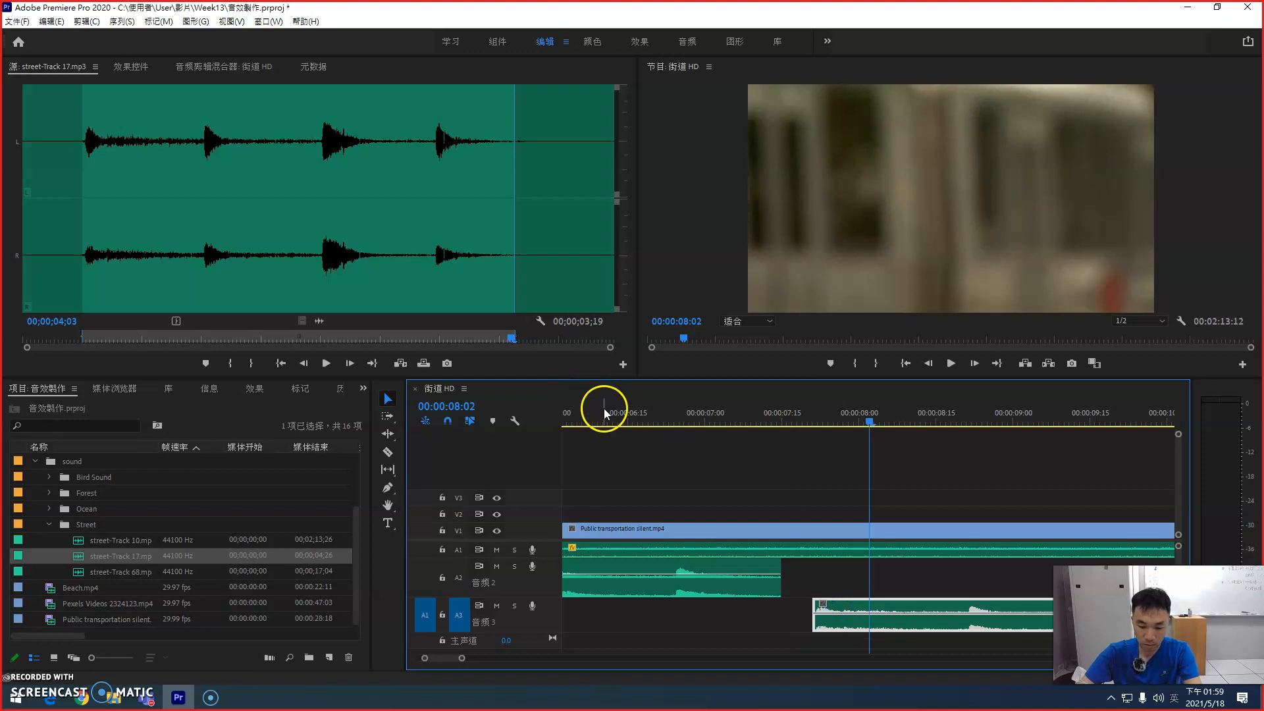
key("minus")
left_click(598, 411)
key("space")
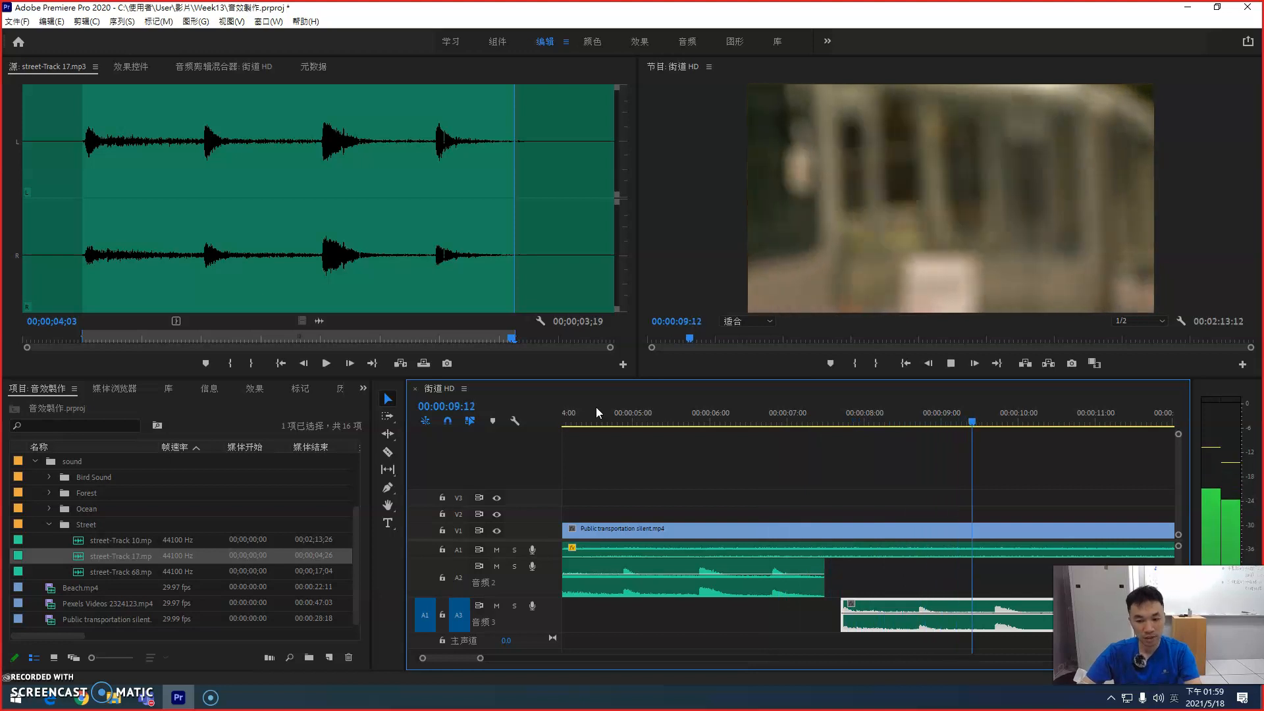
key("space")
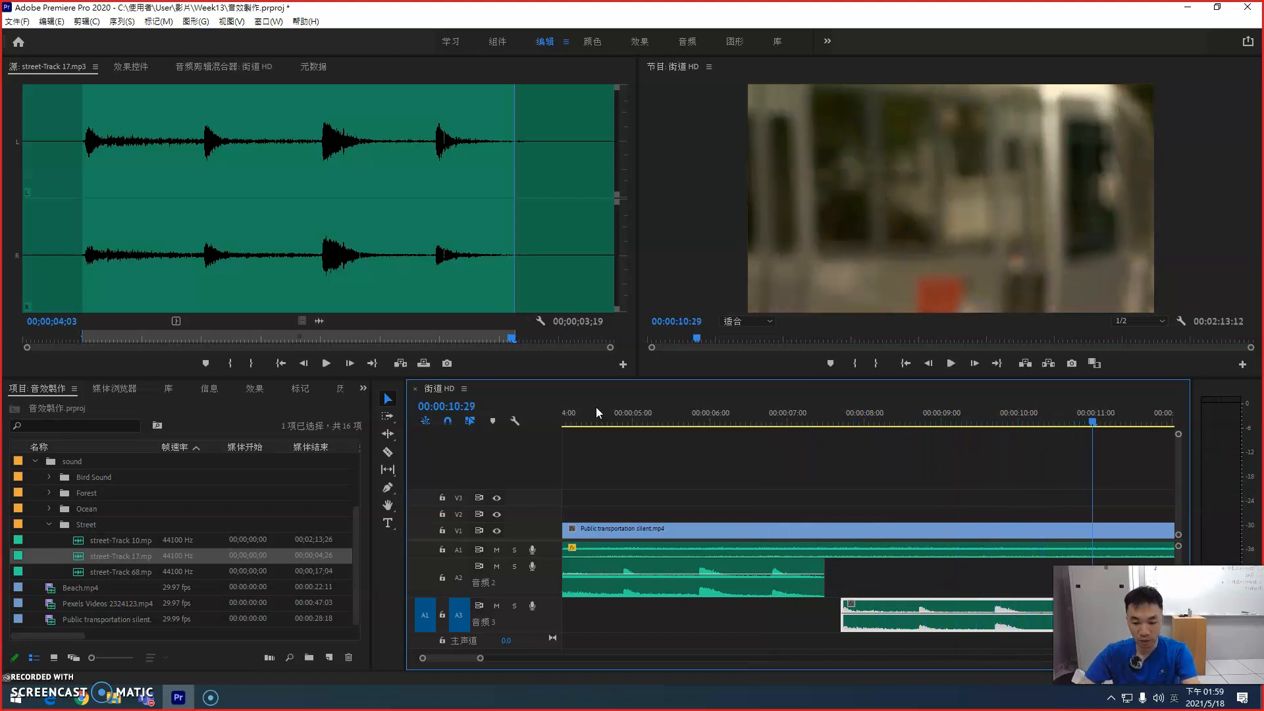
key("minus")
left_click(696, 408)
key("space")
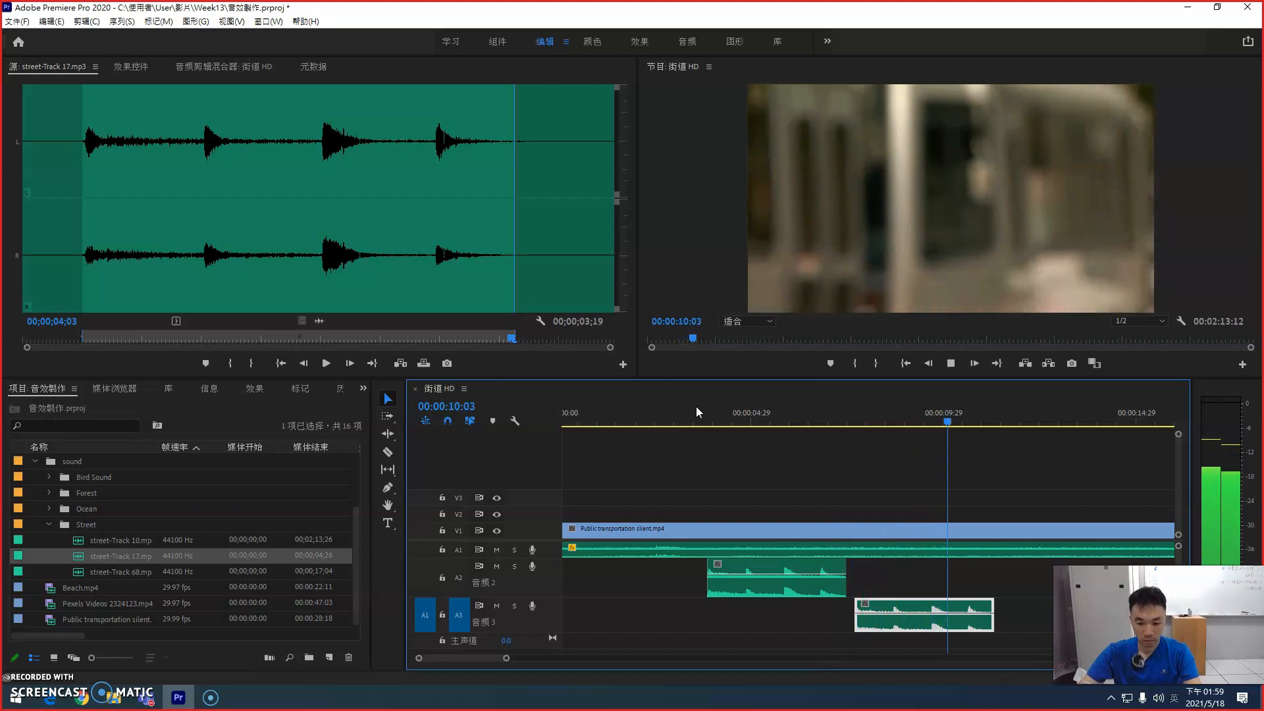
key("space")
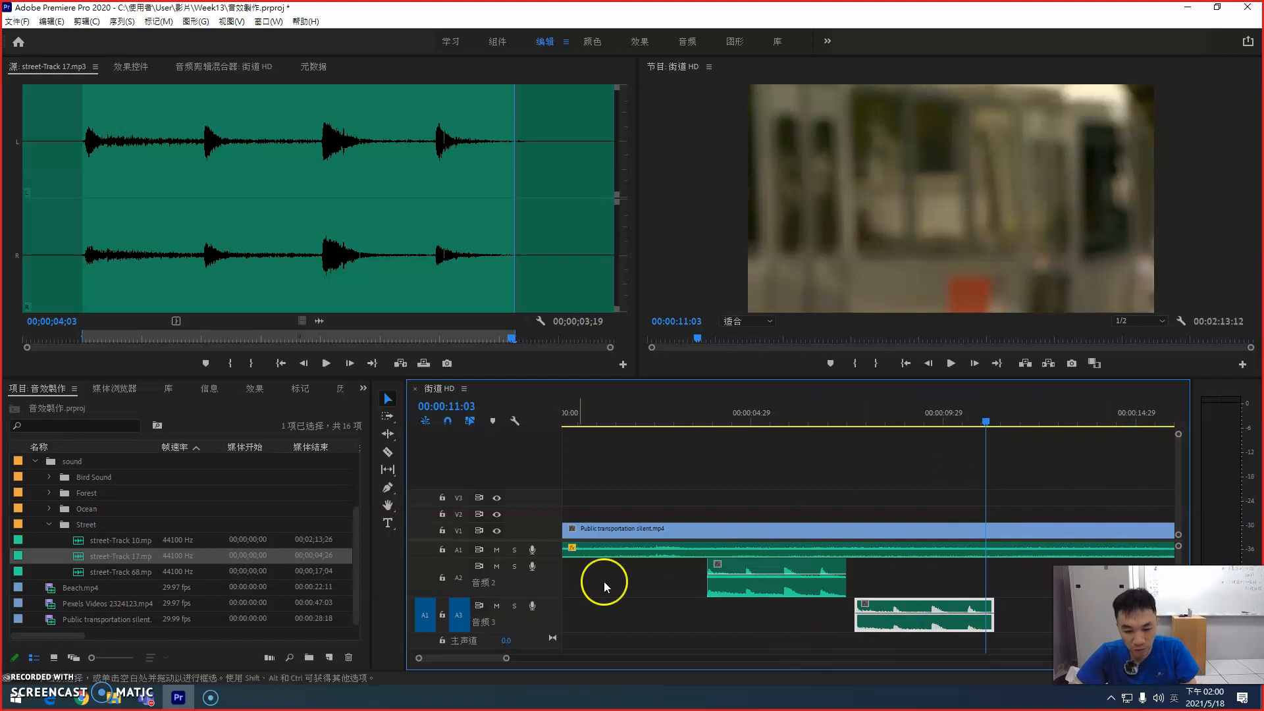
Step: Make A2 the only targeted audio track and paste another street-Track 17 copy there at about 00:00:12:11
left_click(426, 615)
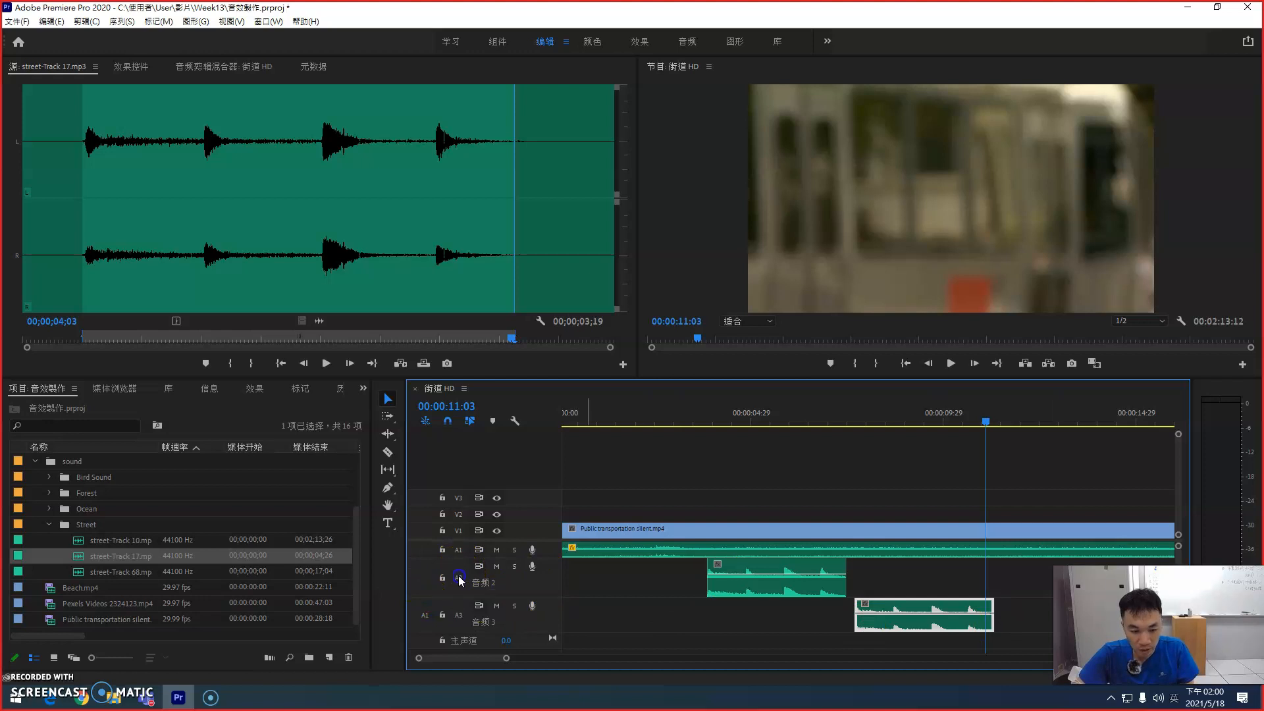
left_click(970, 446)
key("space")
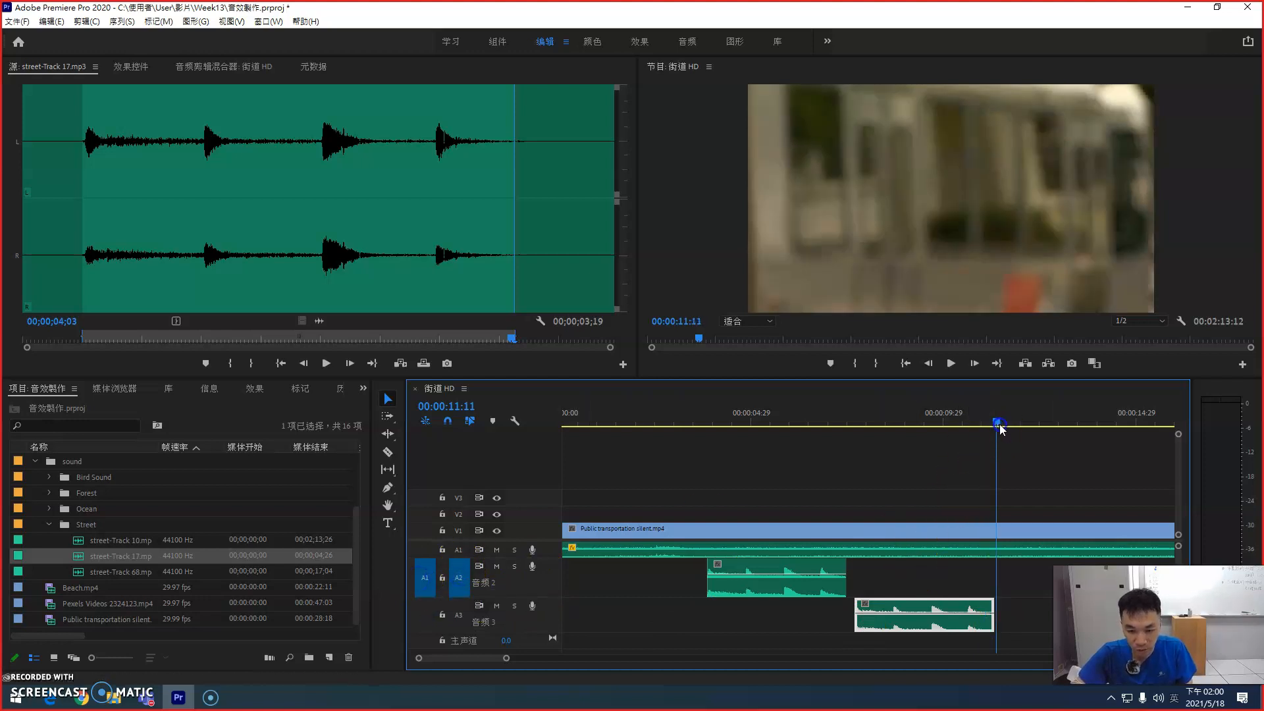
key("ctrl+v")
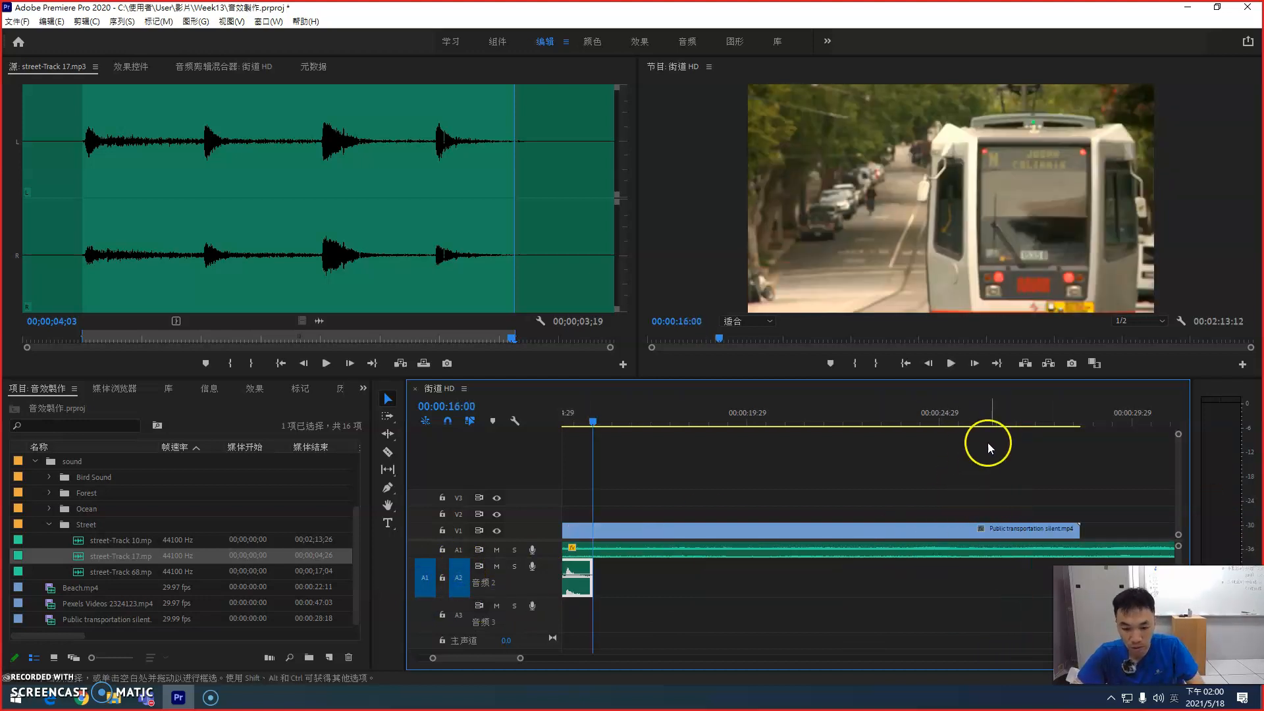
Step: Move the last street-Track 17 copy on A2 earlier to start at about 00:00:11:19, just after the A3 copy
key("minus")
key("minus")
left_click(673, 413)
key("equal")
key("equal")
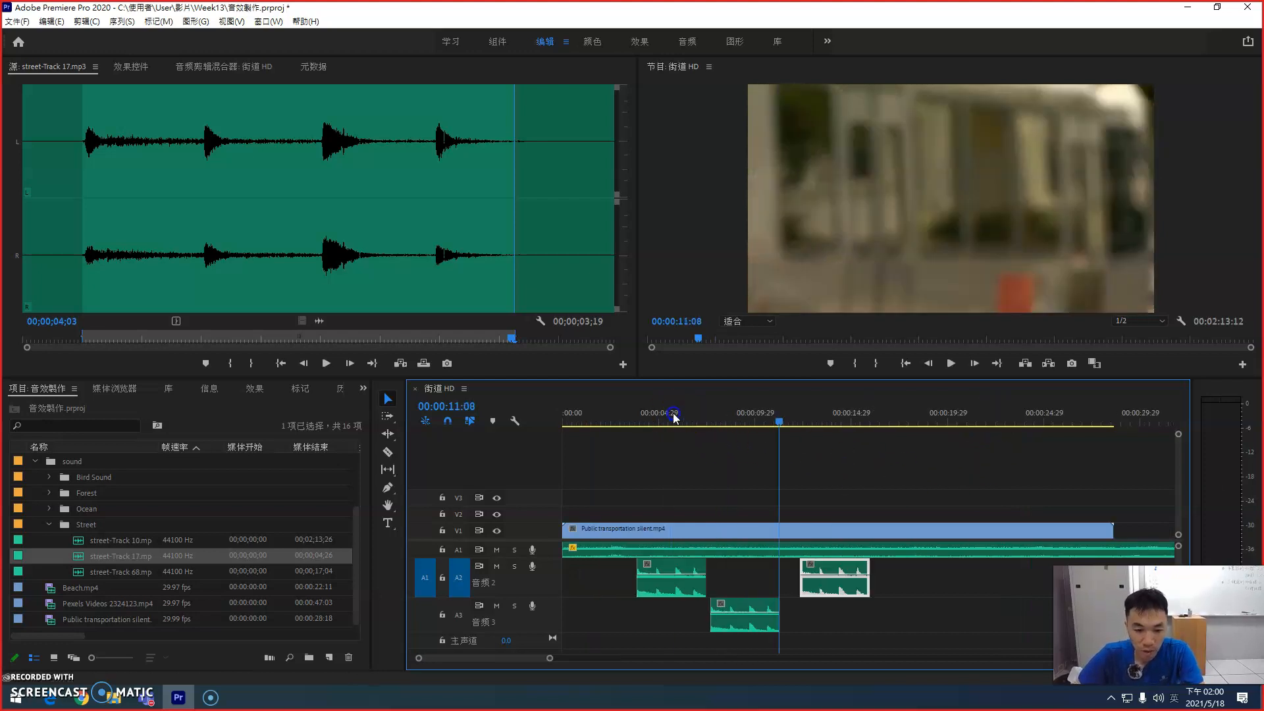
left_click_drag(937, 573, 906, 567)
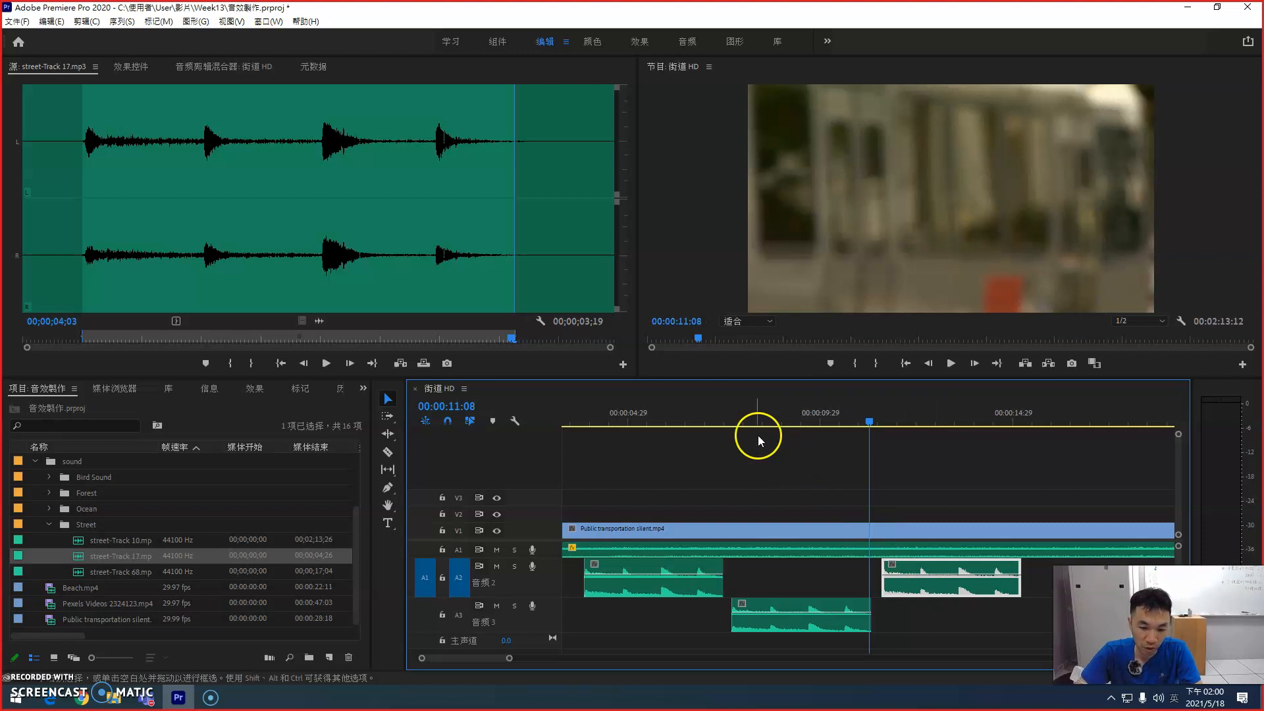
Step: Play the sequence across the street-Track 17 copies, replaying from 00:00:03:18 through to 00:00:18:26, to check their sync with the tram
left_click_drag(757, 432, 714, 403)
key("space")
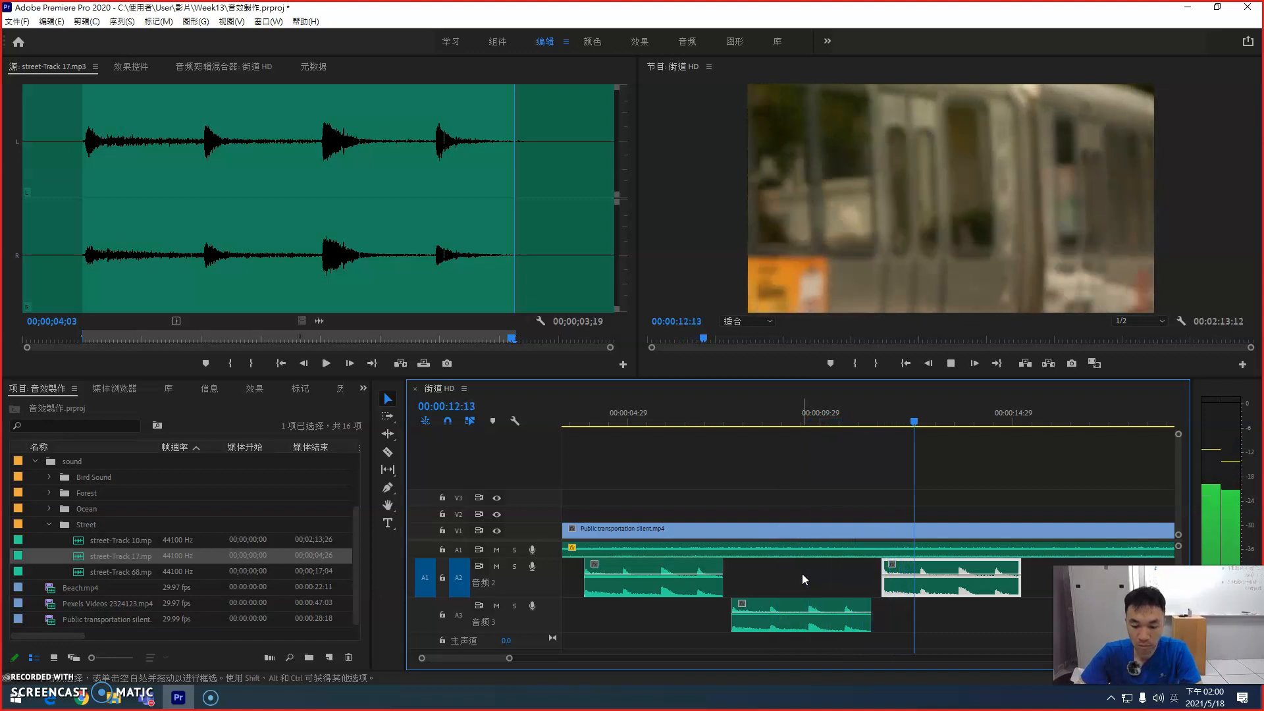
left_click(749, 574)
left_click(802, 421)
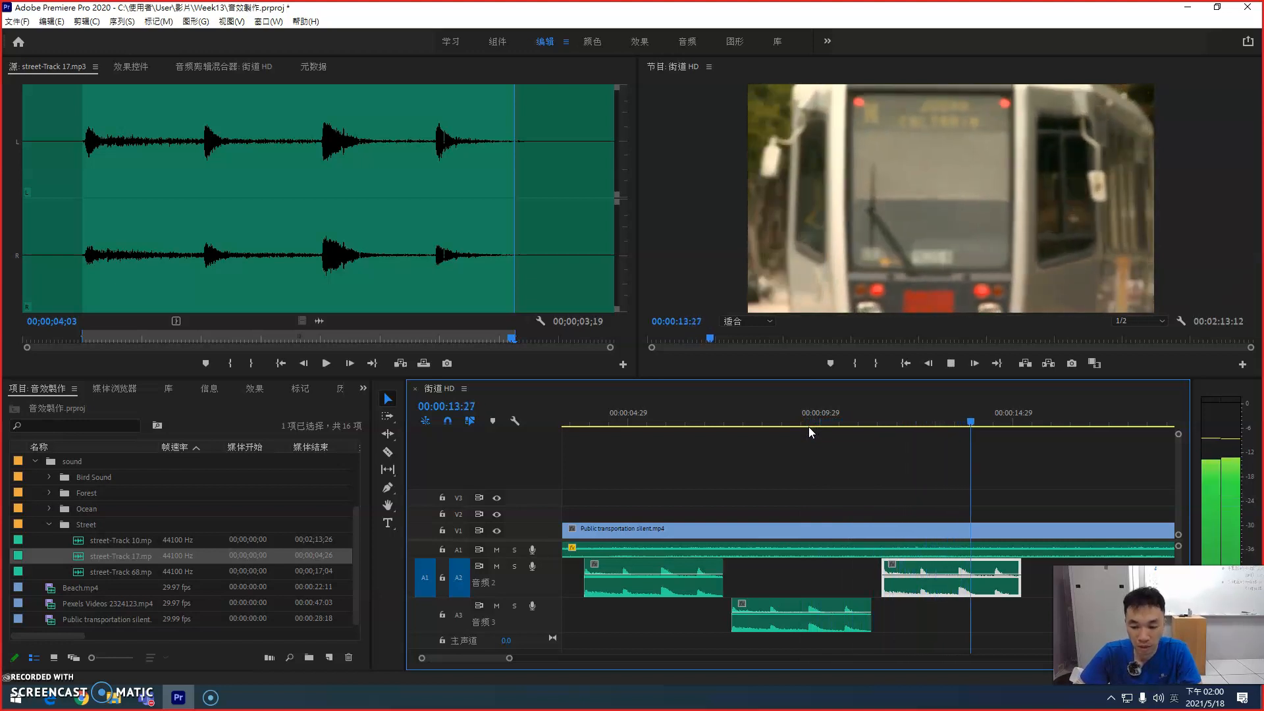
key("space")
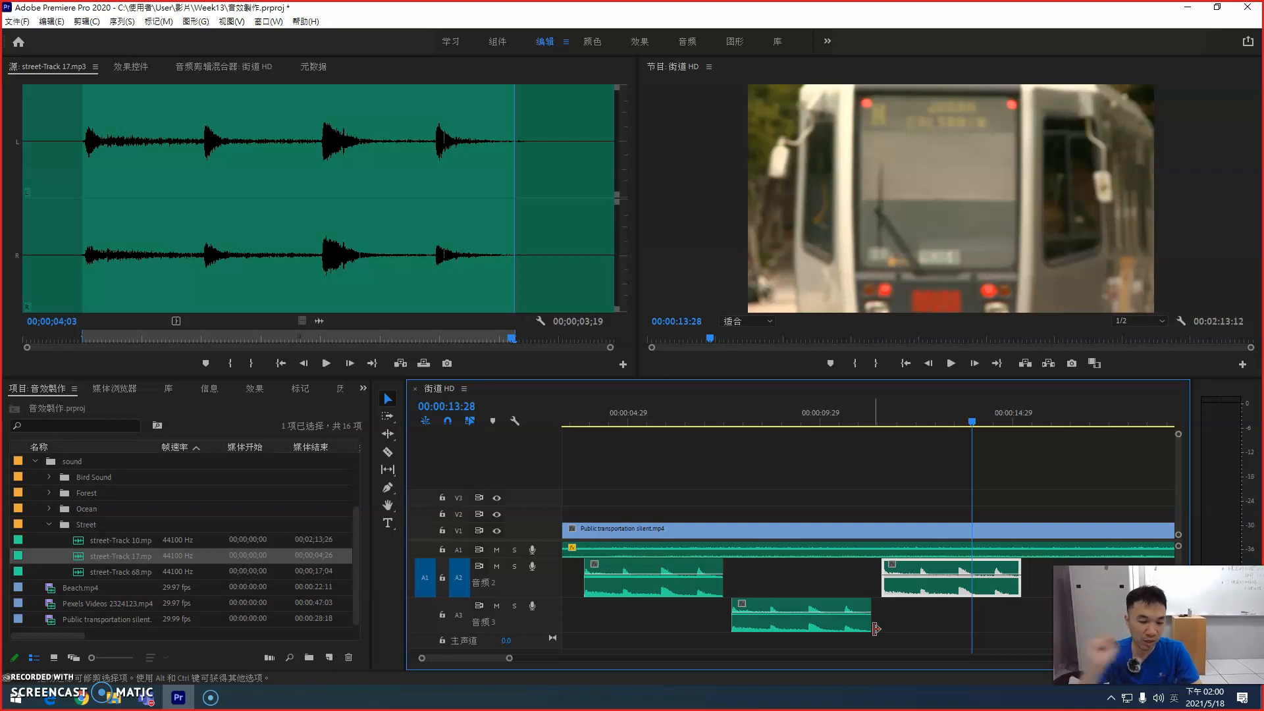
left_click(575, 409)
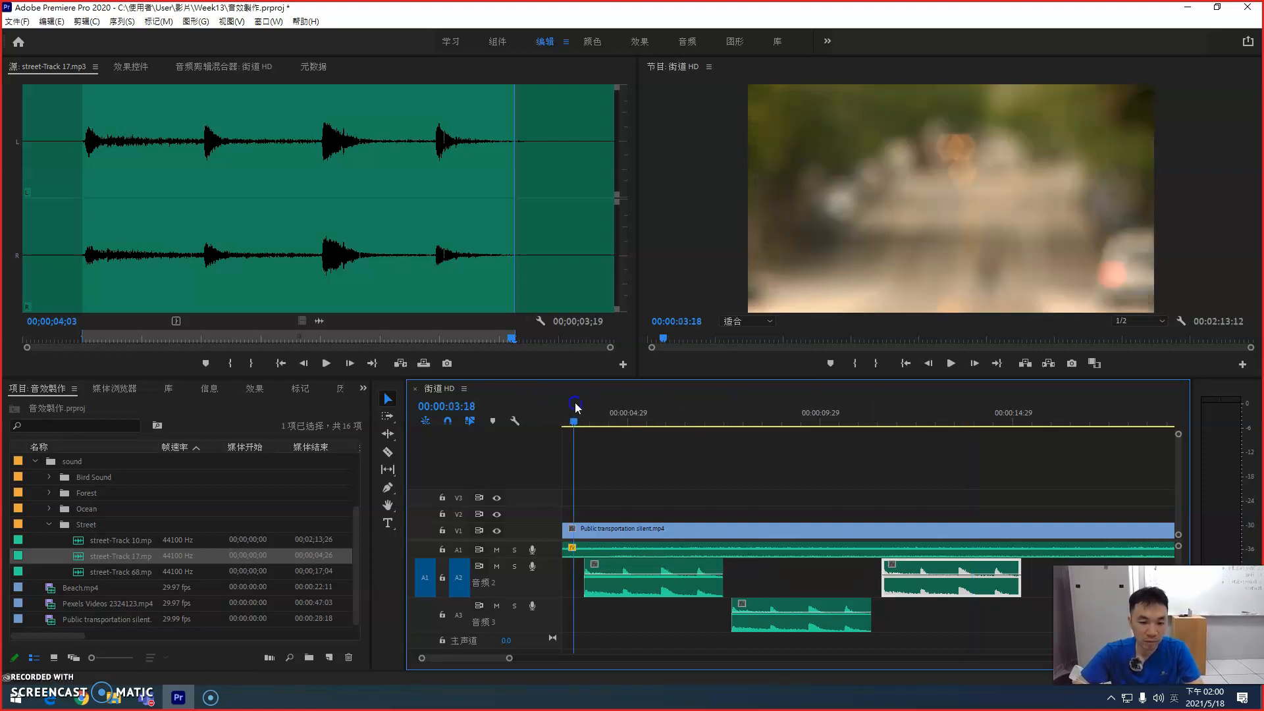
key("space")
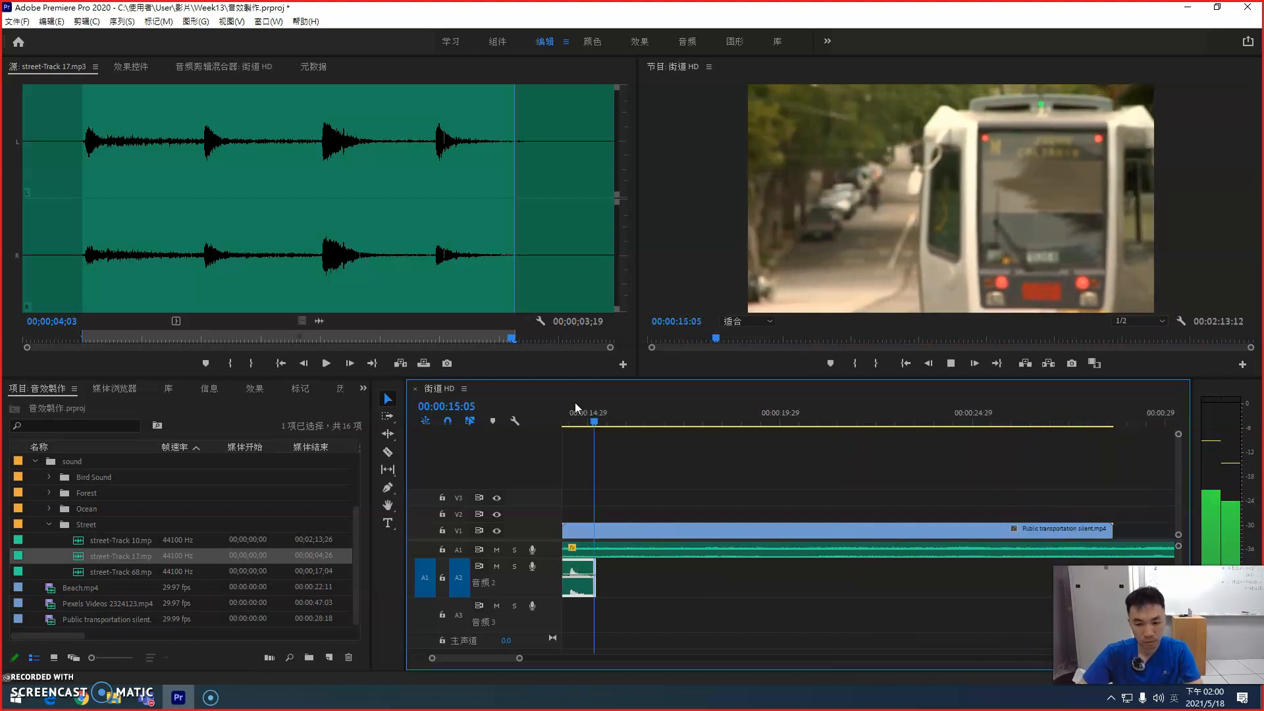
key("minus")
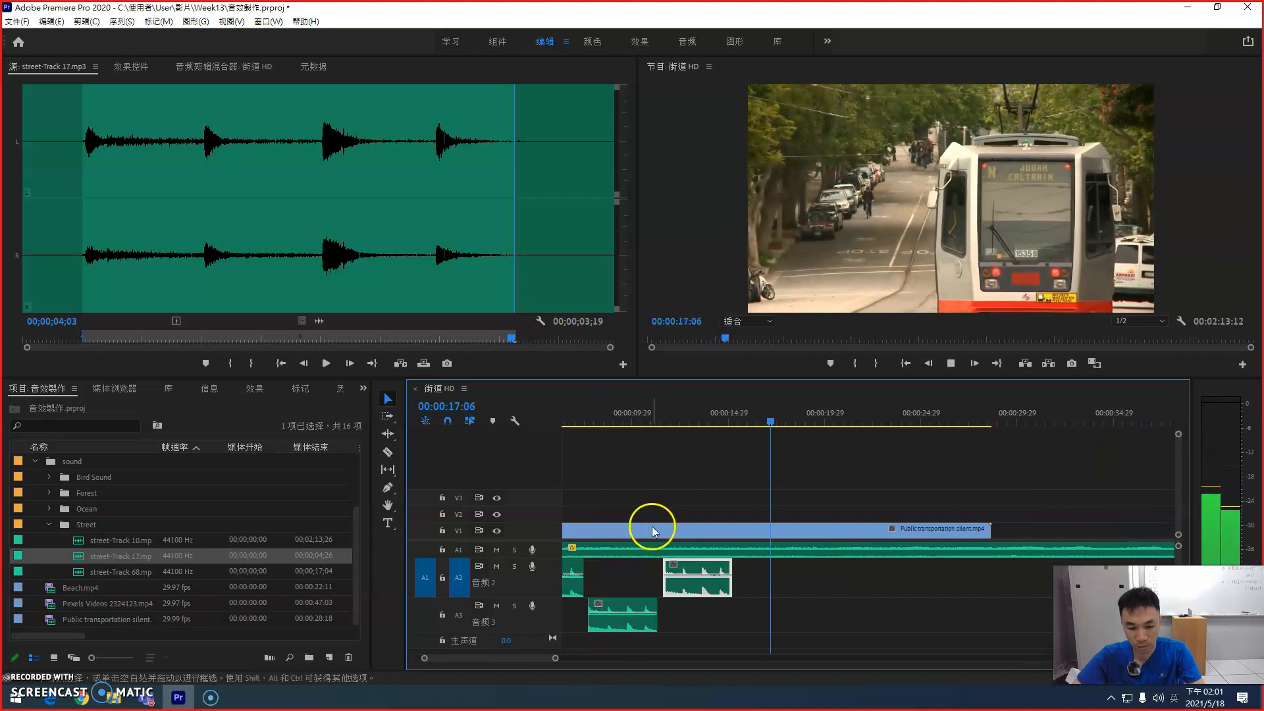
key("space")
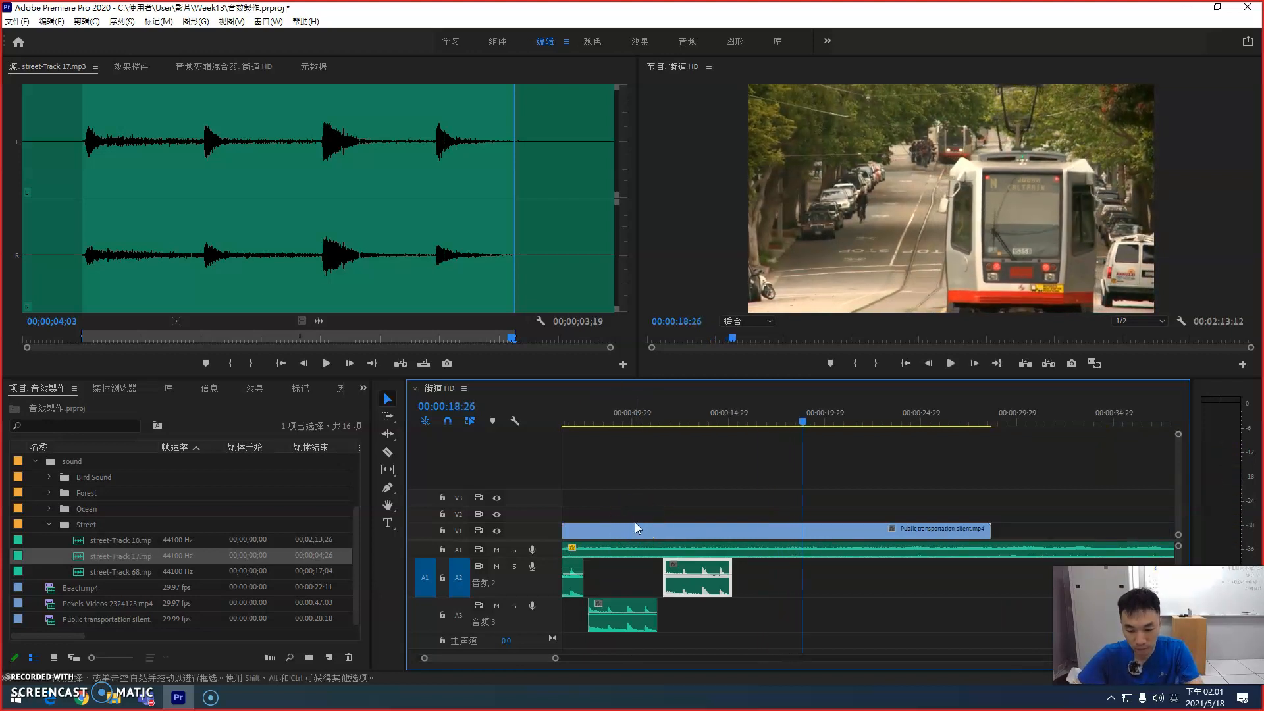
Step: Load street-Track 68.mp3 as the source, audition its opening, and mark In and Out around the first two peaks, ending at 00;00;01;25
key("minus")
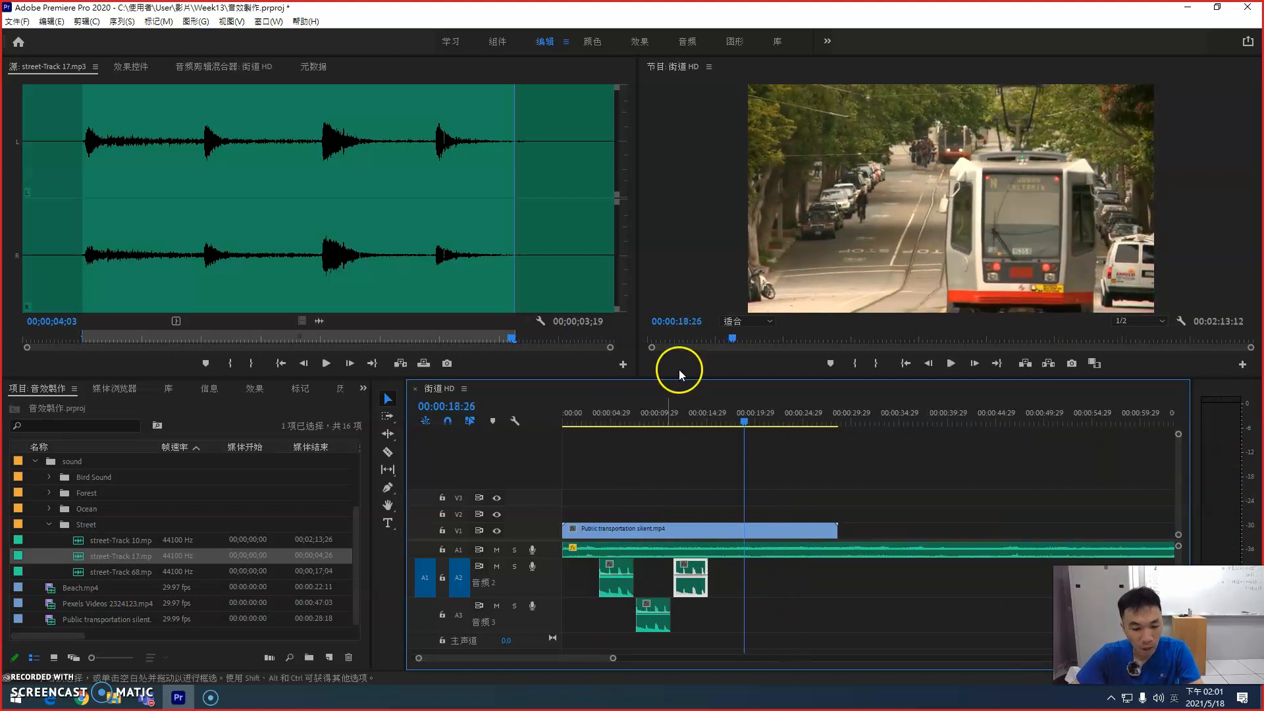
double_click(81, 572)
left_click(36, 337)
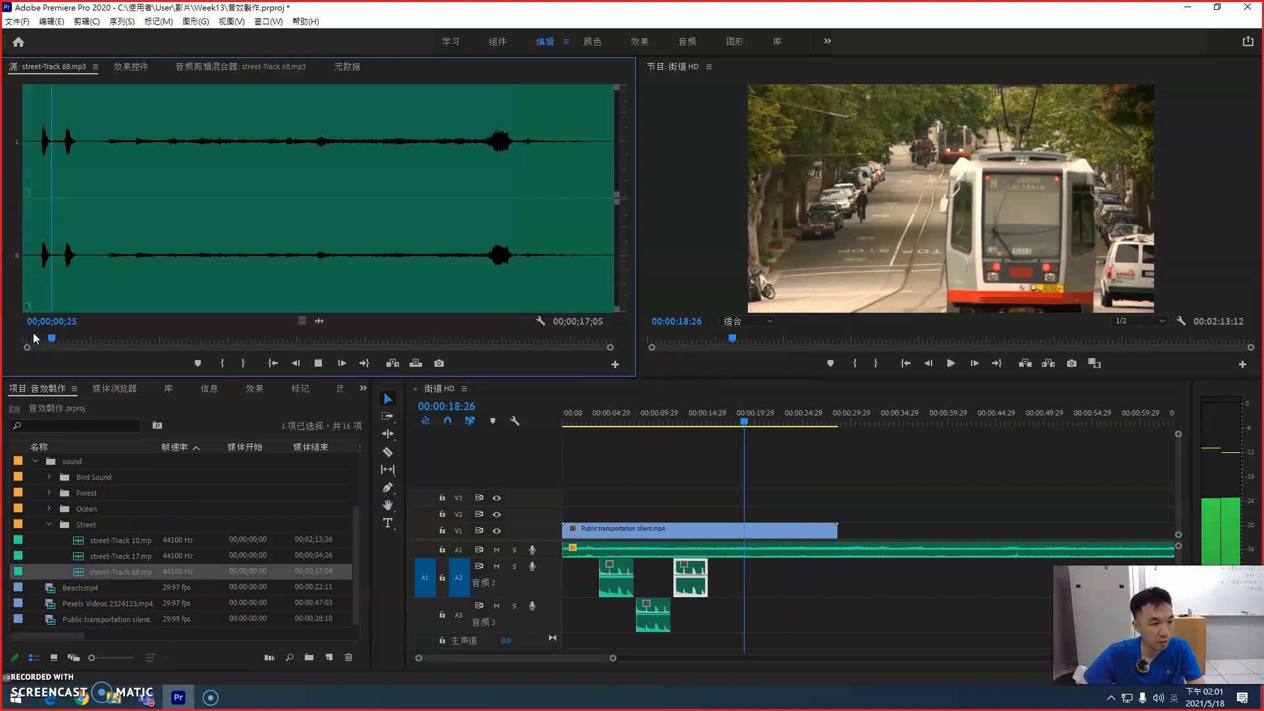
key("space")
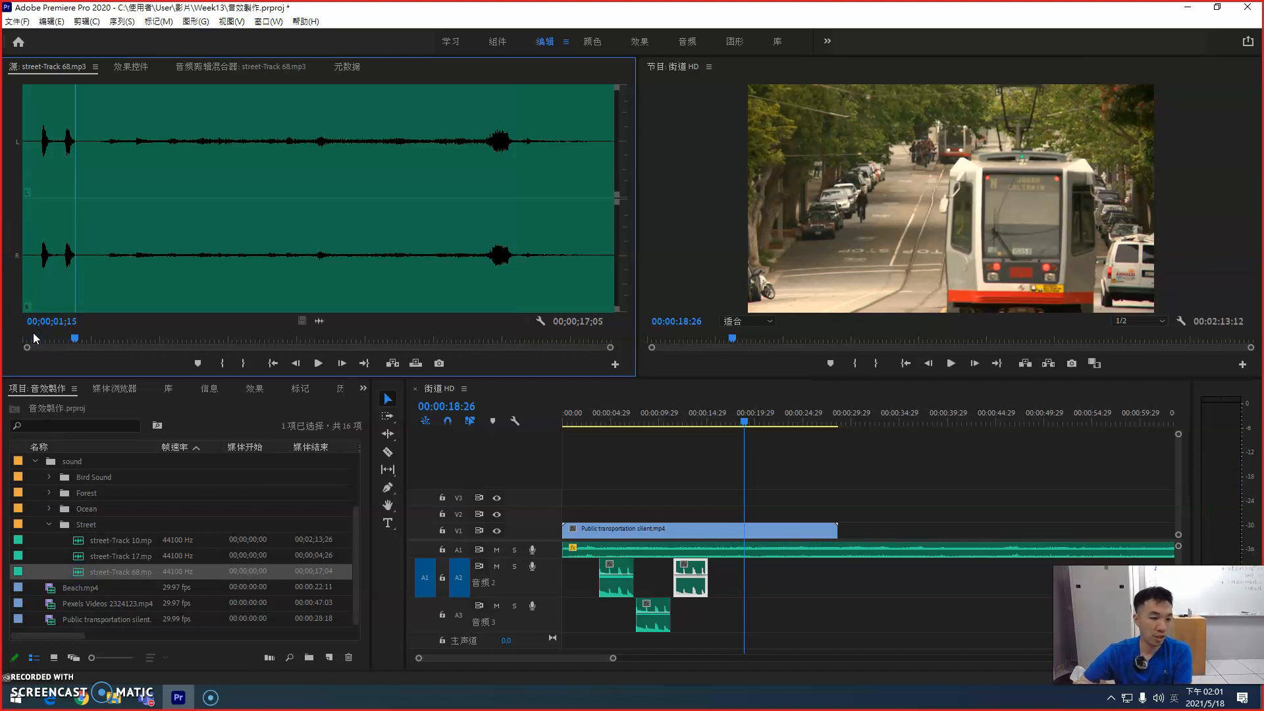
left_click_drag(36, 336, 88, 334)
key("i")
key("o")
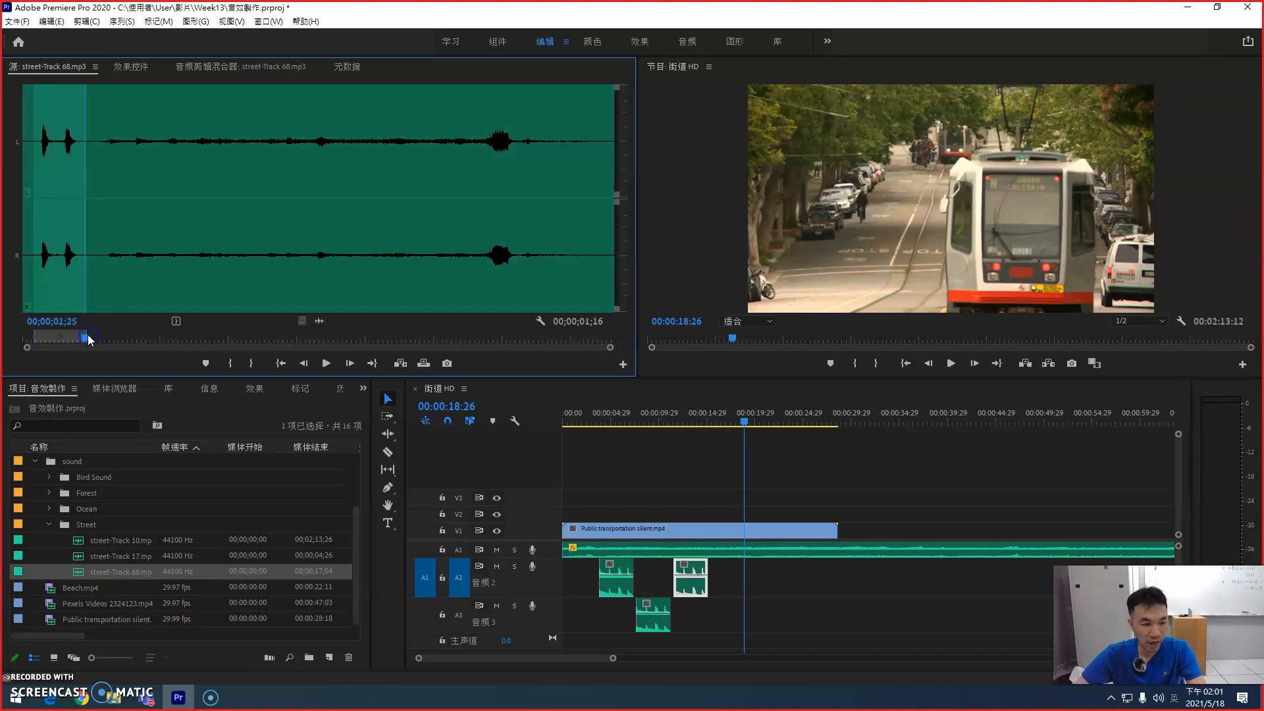
Step: Add a single audio track below A3 in the 街道 HD sequence
left_click(77, 573)
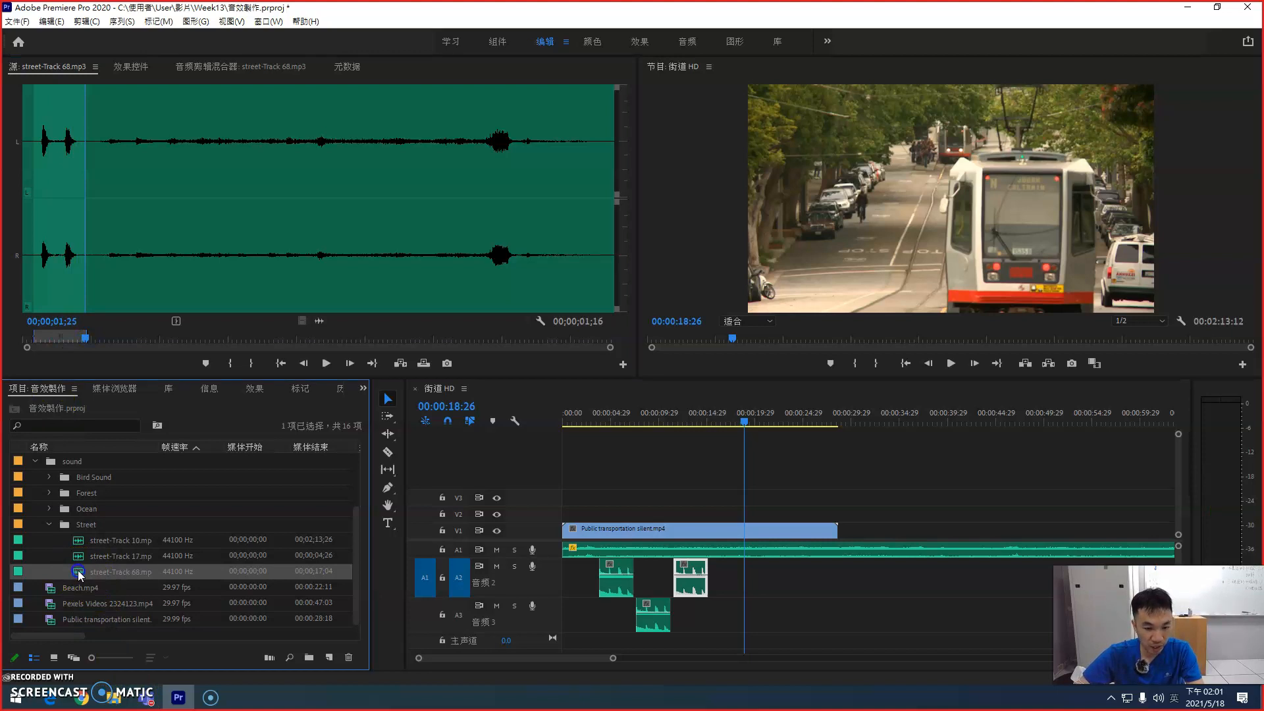
right_click(549, 621)
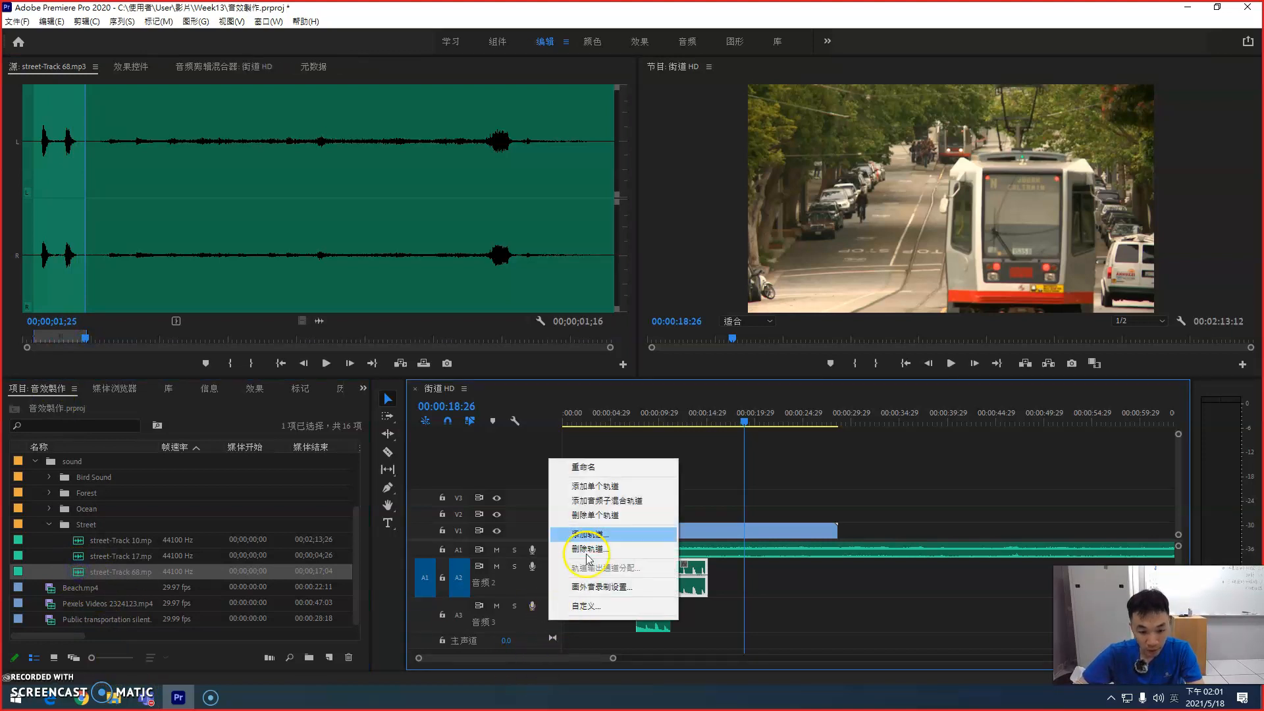
left_click(621, 487)
left_click(404, 565)
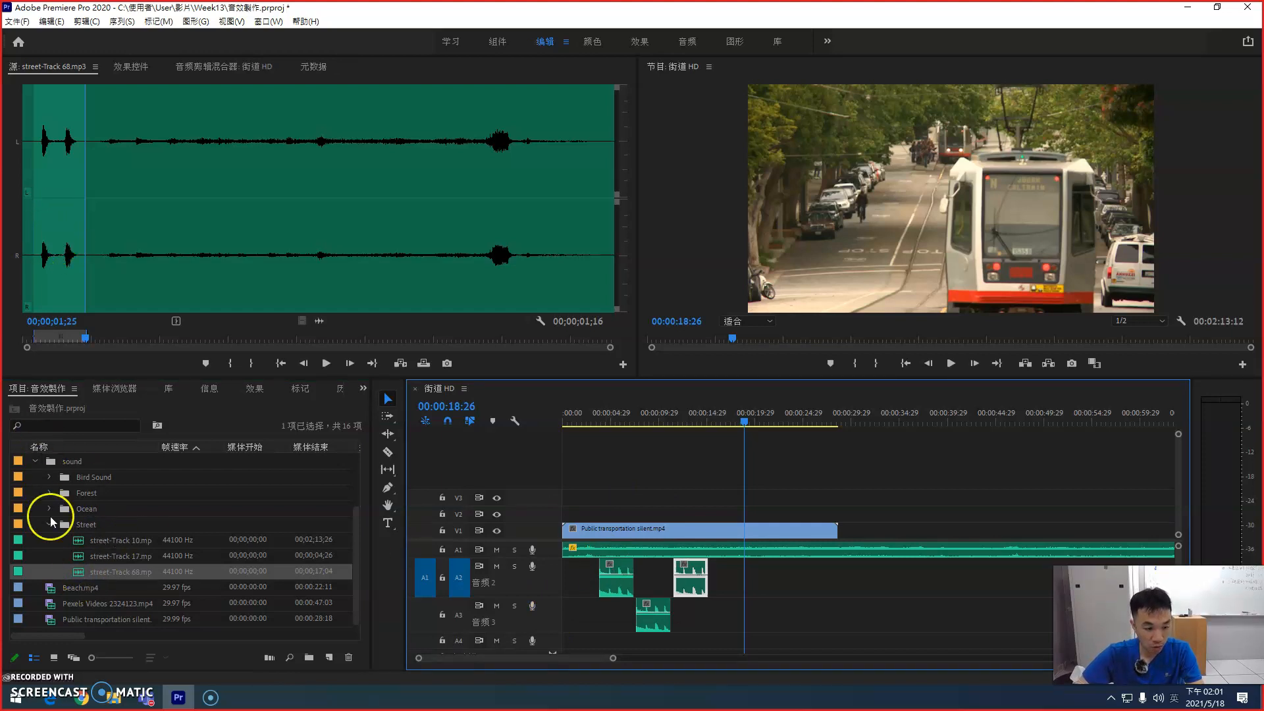
Step: Place the marked street-Track 68 excerpt on A4 at about 00:00:02:08 and play the sequence past it to 00:00:06:01
left_click_drag(76, 572, 586, 640)
left_click(564, 416)
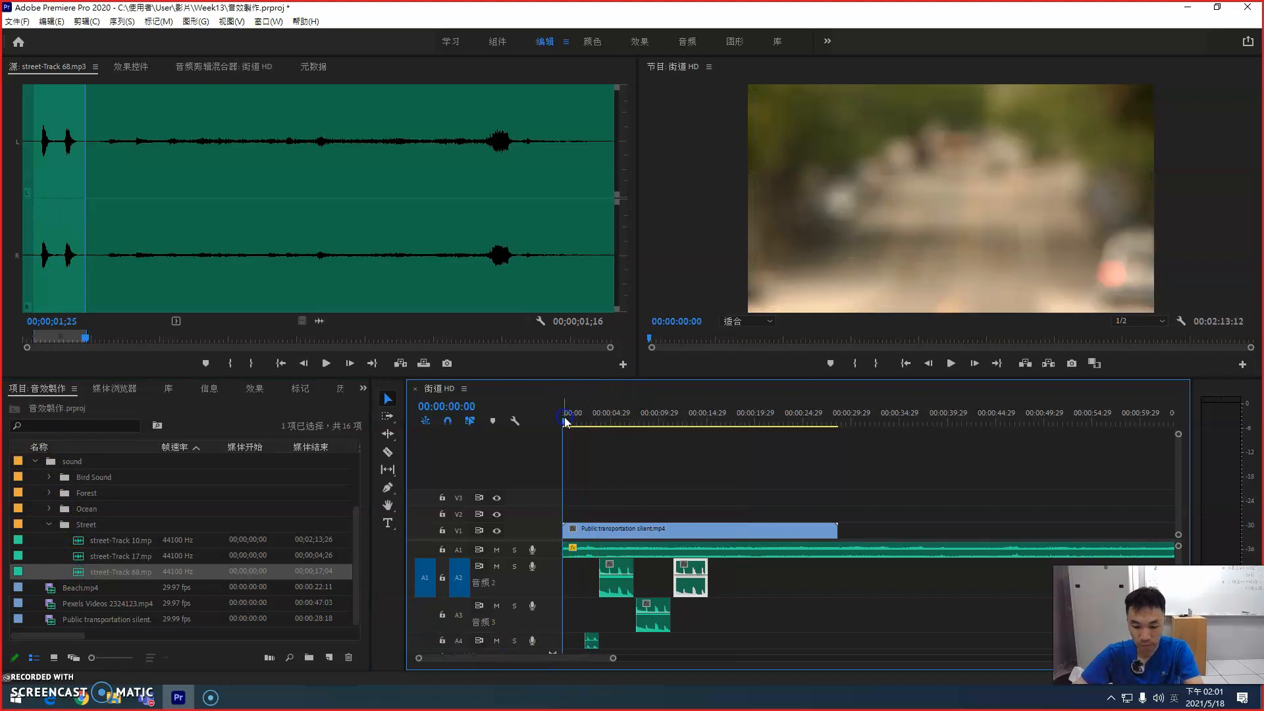
key("=")
key("space")
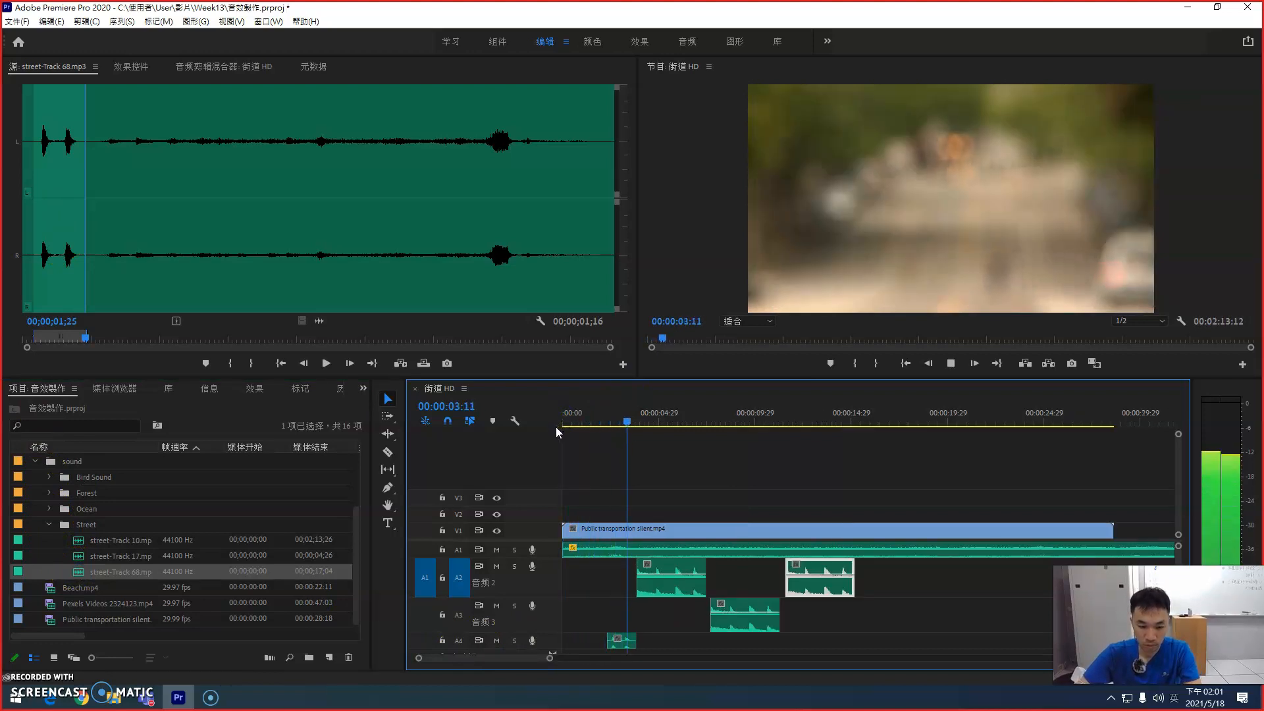
key("space")
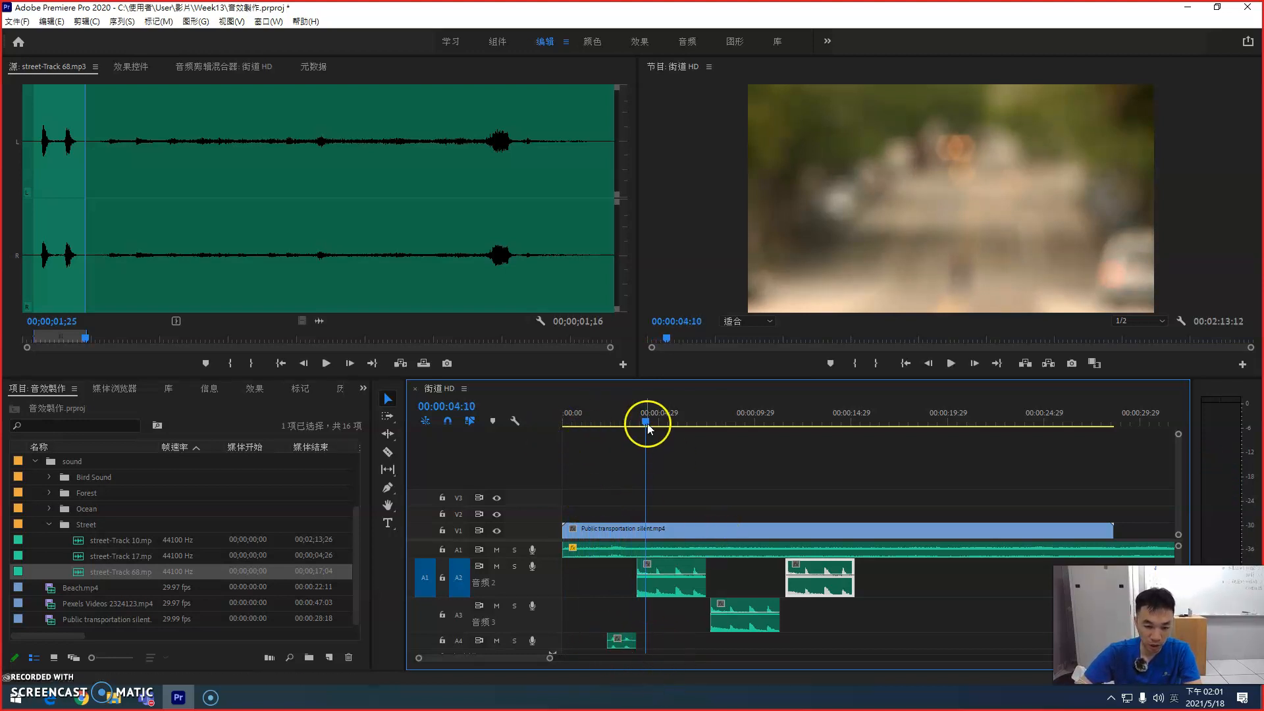
left_click_drag(646, 419, 602, 421)
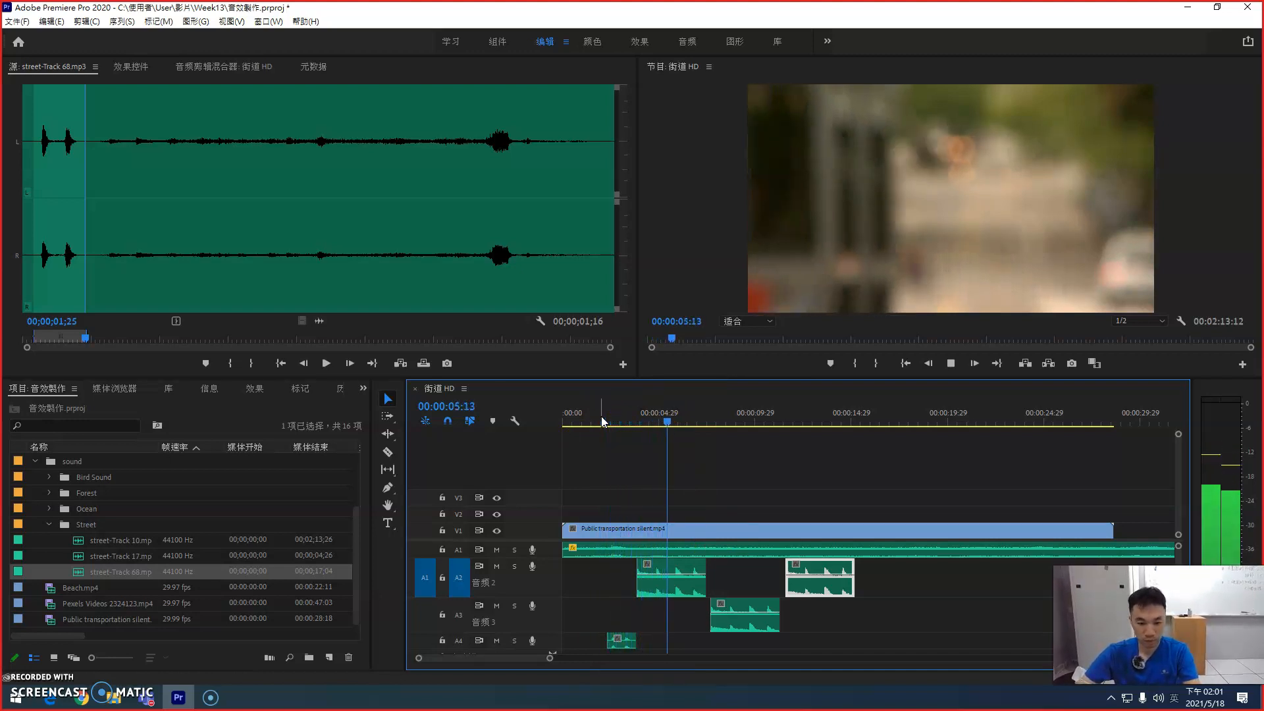
key("space")
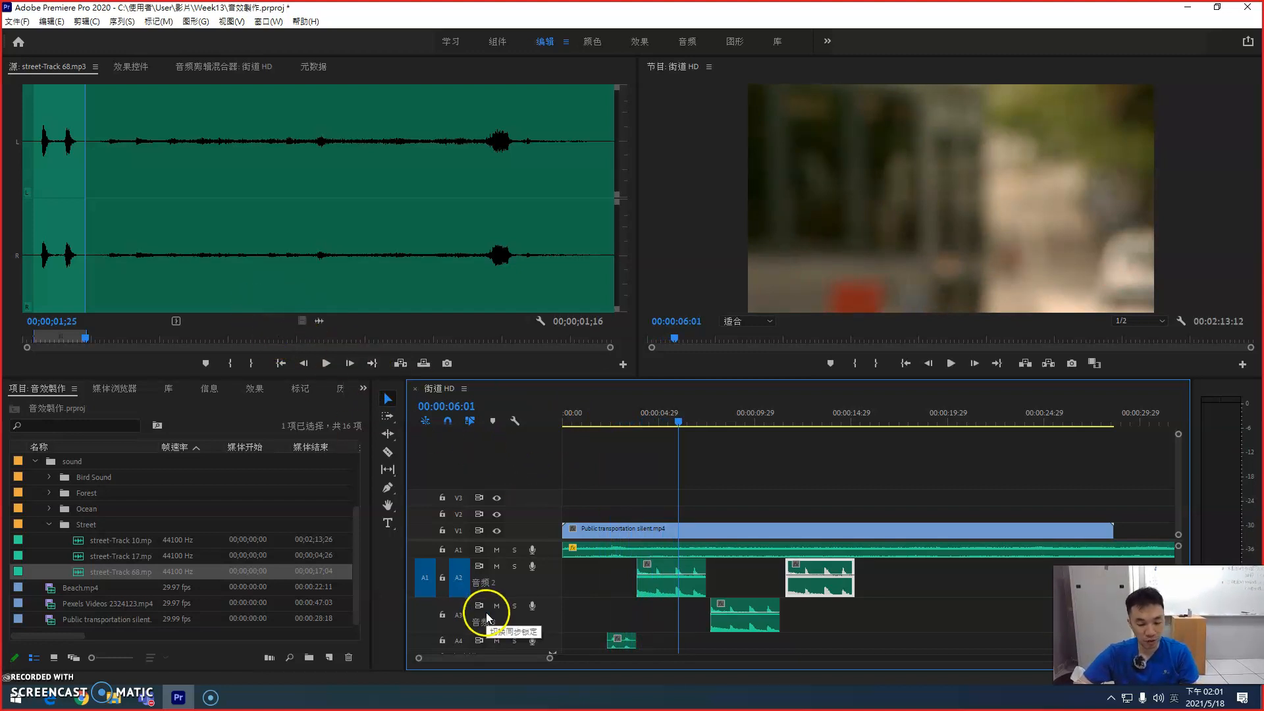
Step: Audition the section of street-Track 68 after the two peaks and mark it from 00;00;02;12 to 00;00;13;09
left_click_drag(85, 338, 103, 338)
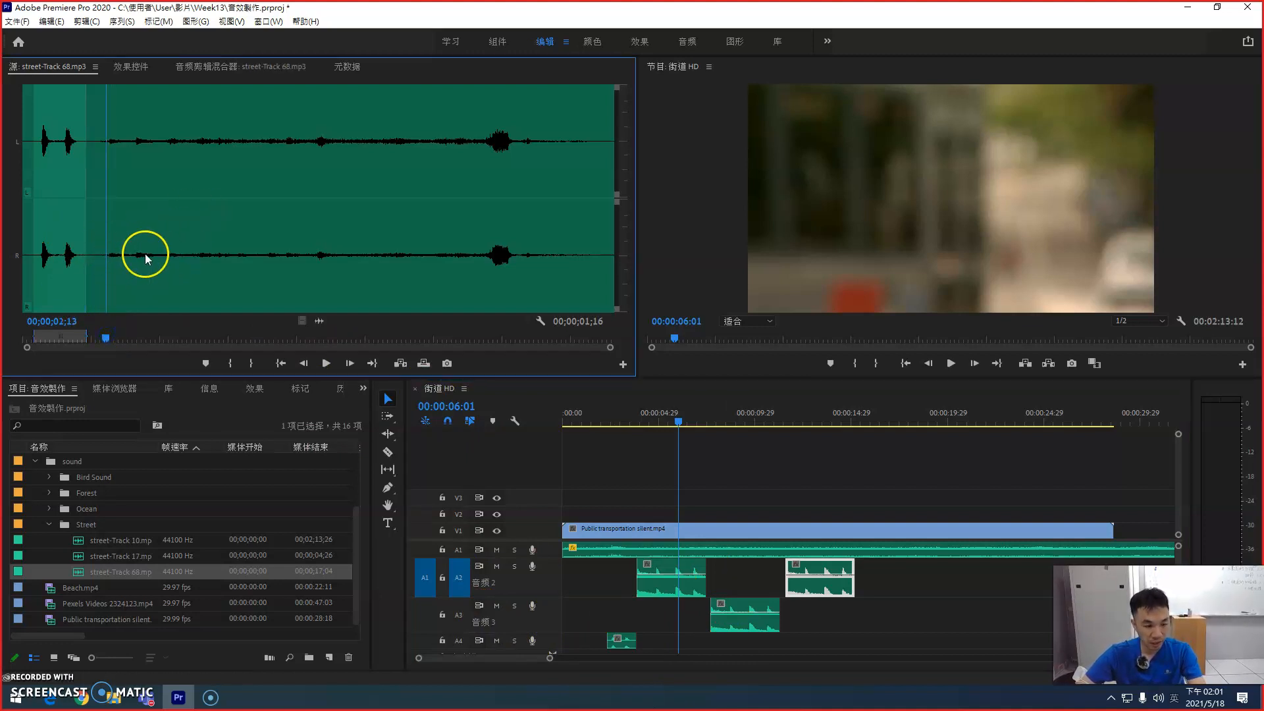
key("space")
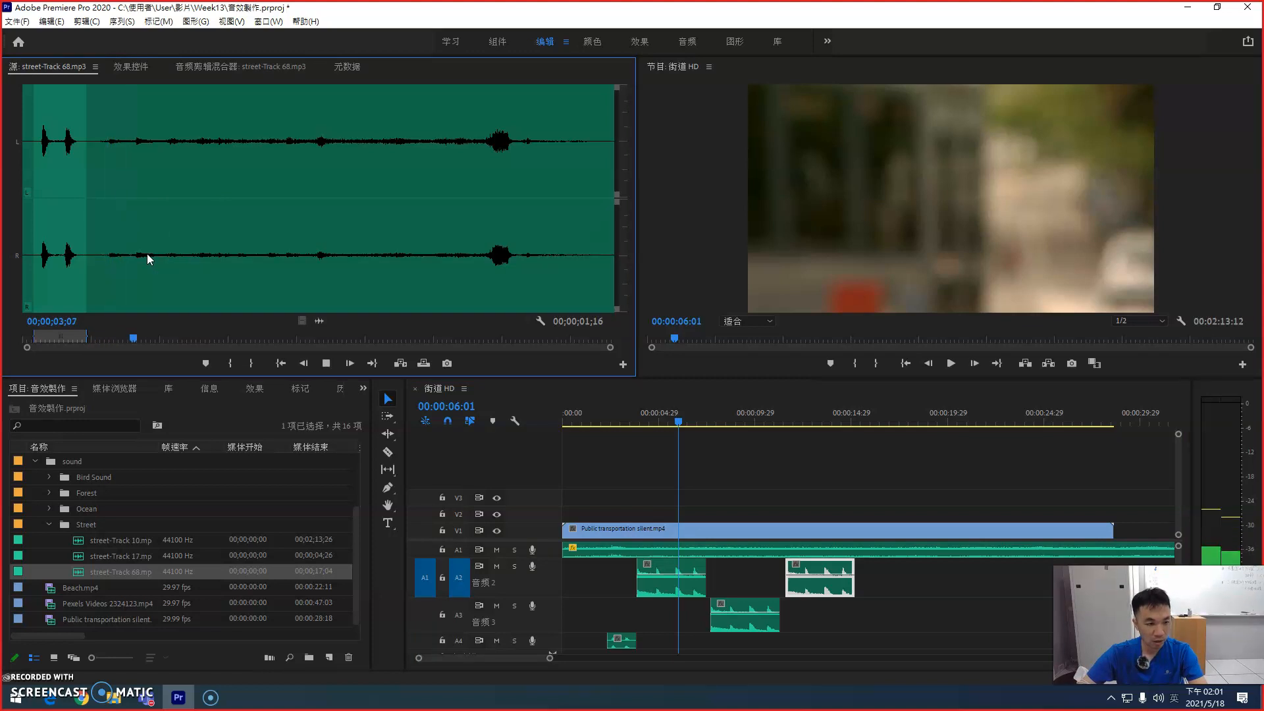
left_click_drag(122, 336, 107, 337)
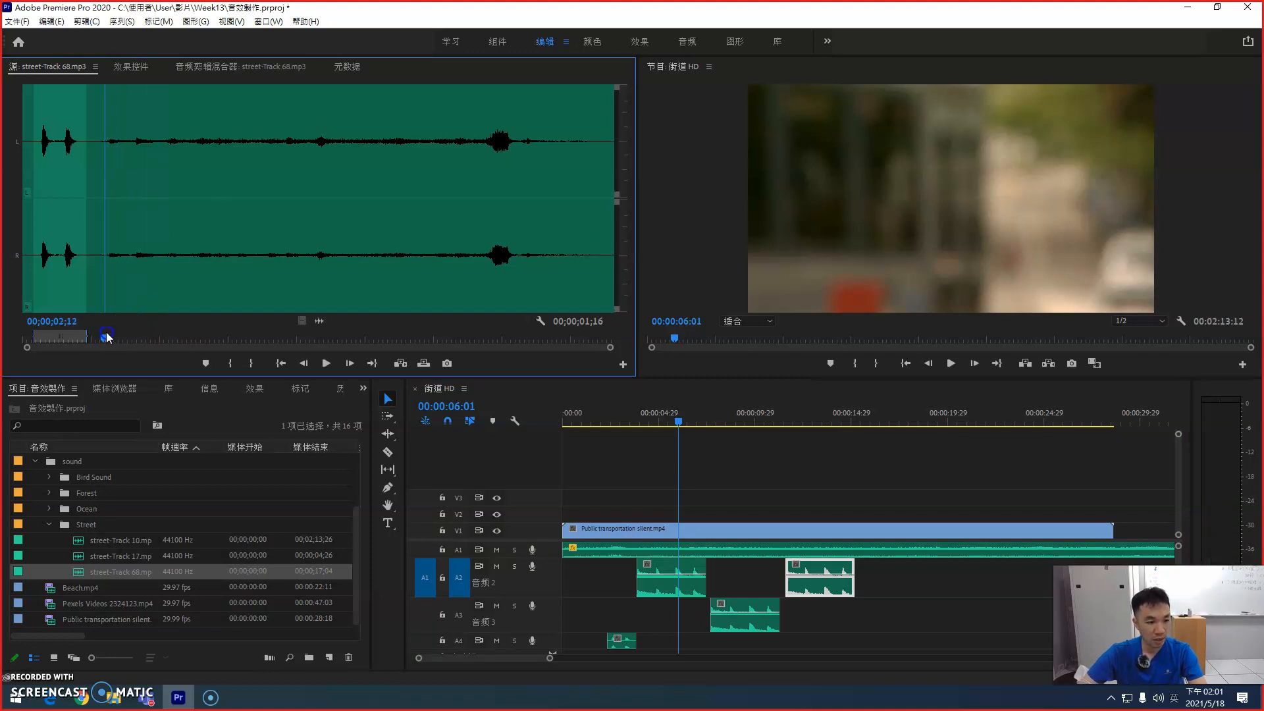
key("i")
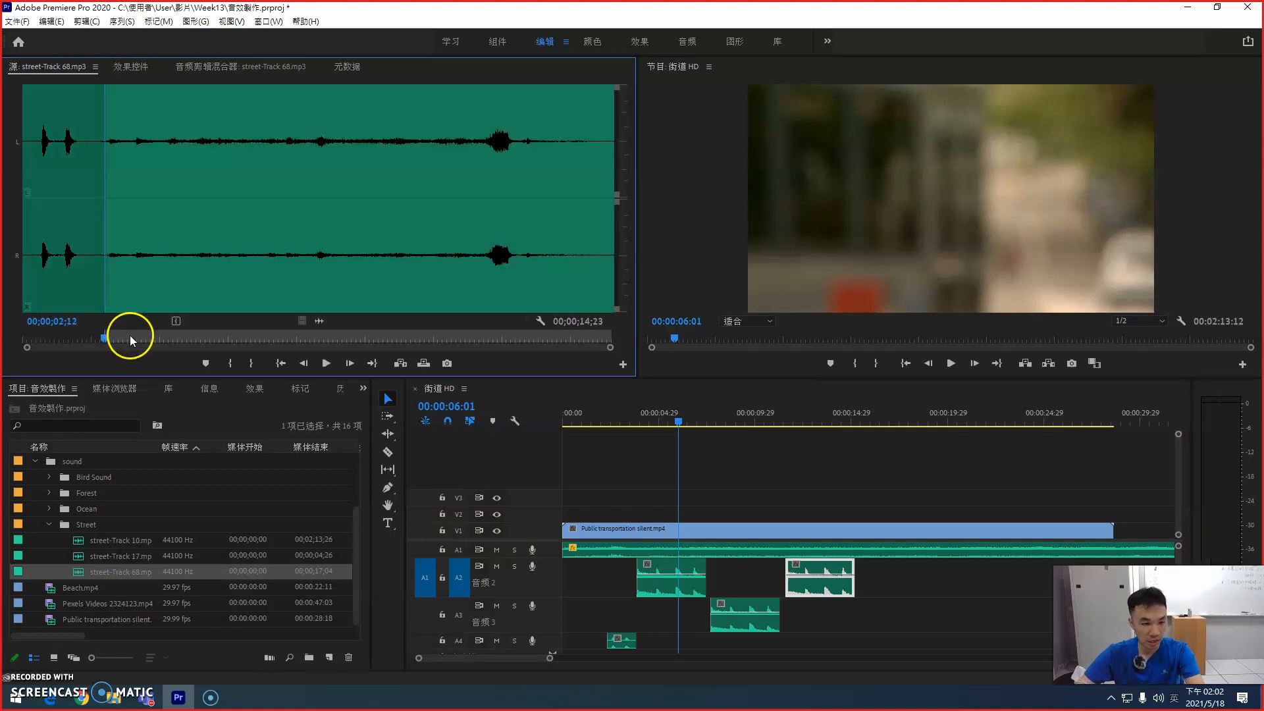
left_click(372, 336)
left_click_drag(414, 337, 480, 333)
key("o")
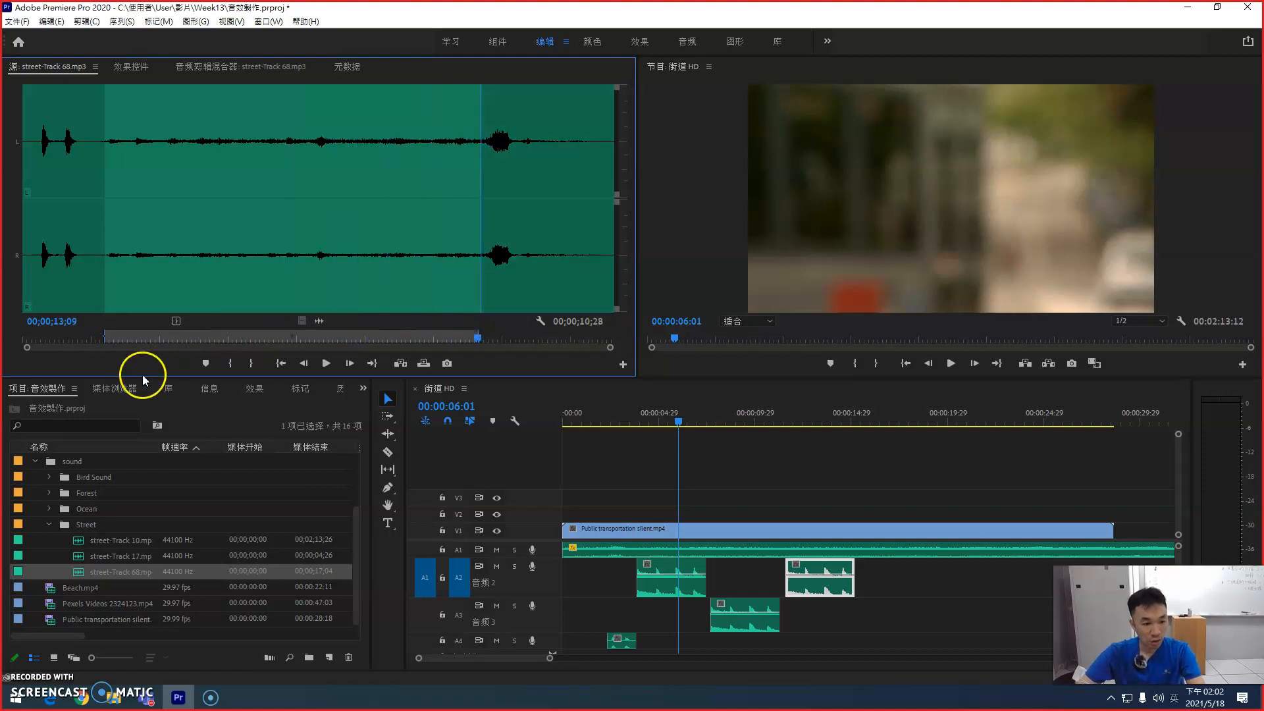
Step: Place the longer street-Track 68 excerpt on A4 where the last A2 clip ends, and play through its start to 00:00:17:26
left_click_drag(77, 571, 854, 646)
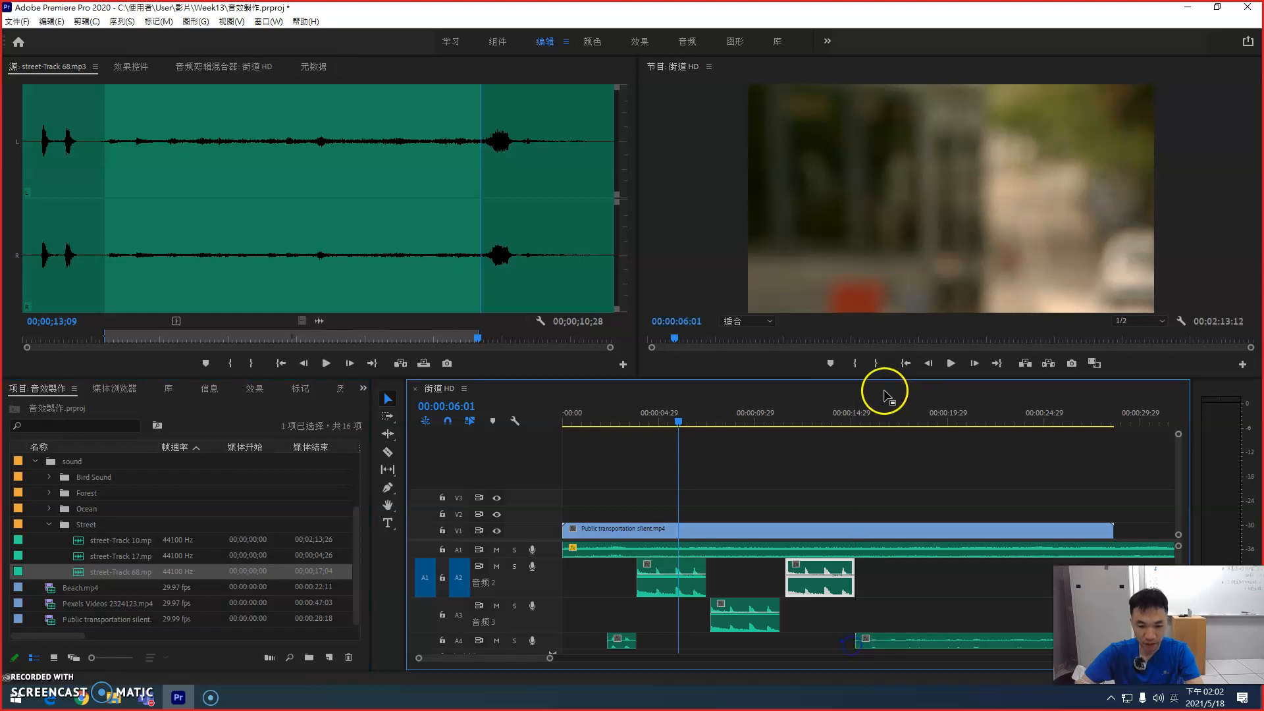
left_click(775, 414)
key("space")
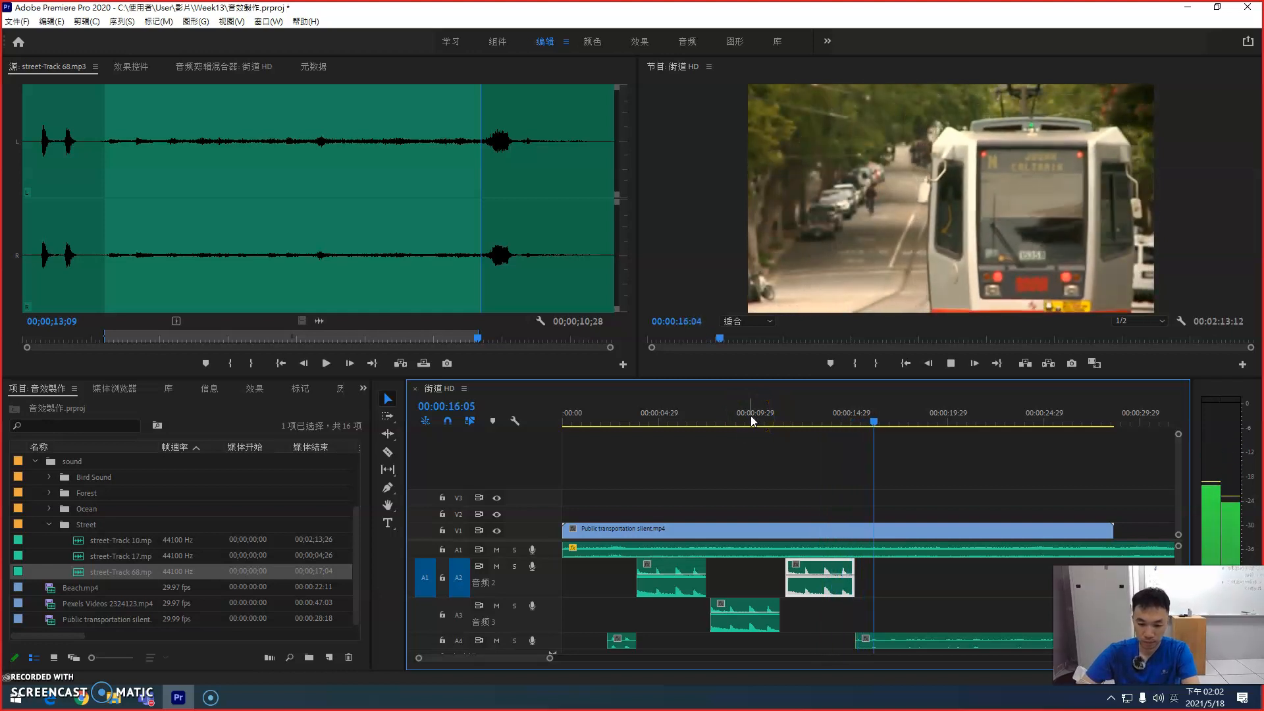
key("space")
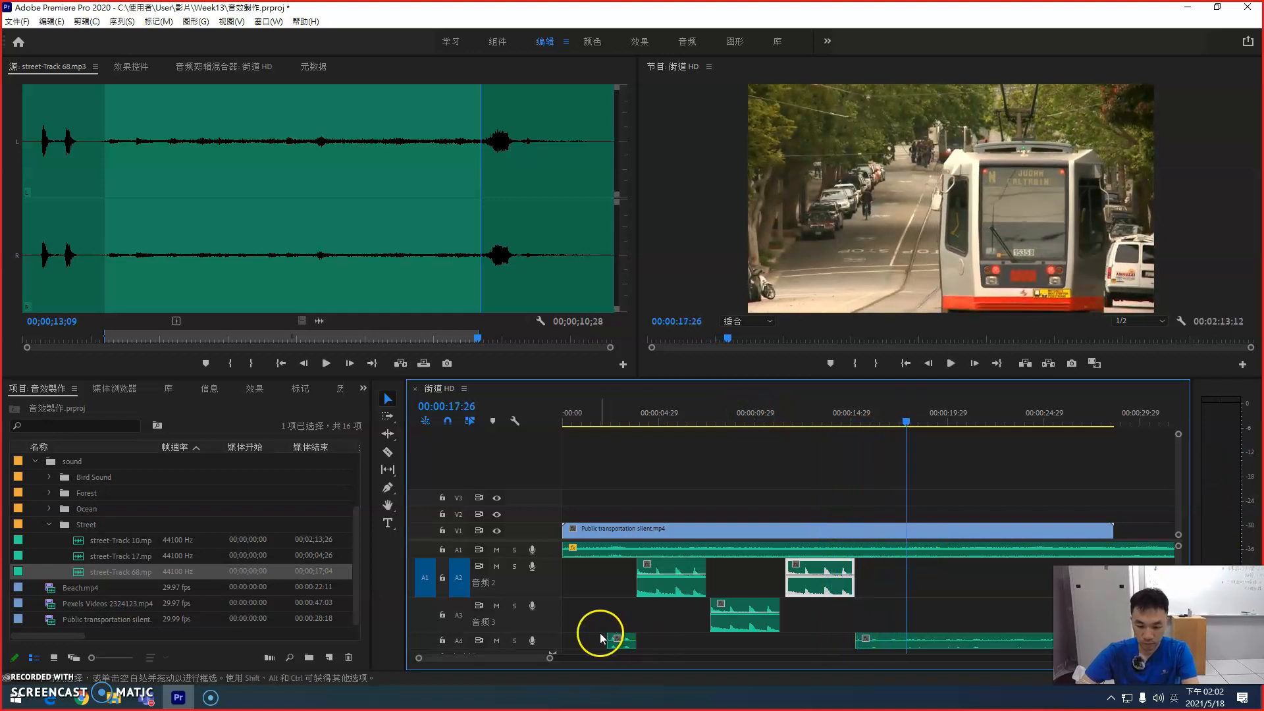
Step: Enlarge track A4, adjust the volume of its longer street-Track 68 clip, and play from 00:00:14:13
mouse_move(552, 631)
left_mouse_down()
mouse_move(557, 609)
mouse_move(553, 652)
left_mouse_up()
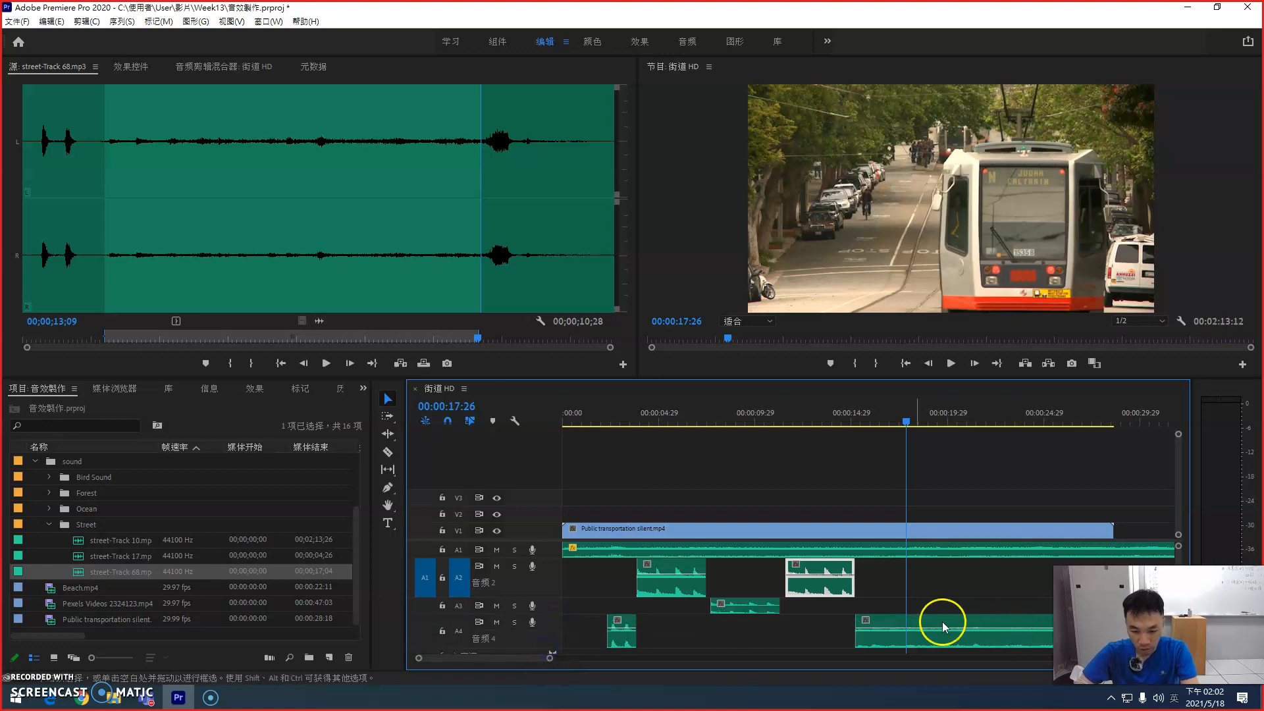
left_click(886, 632)
left_click(842, 424)
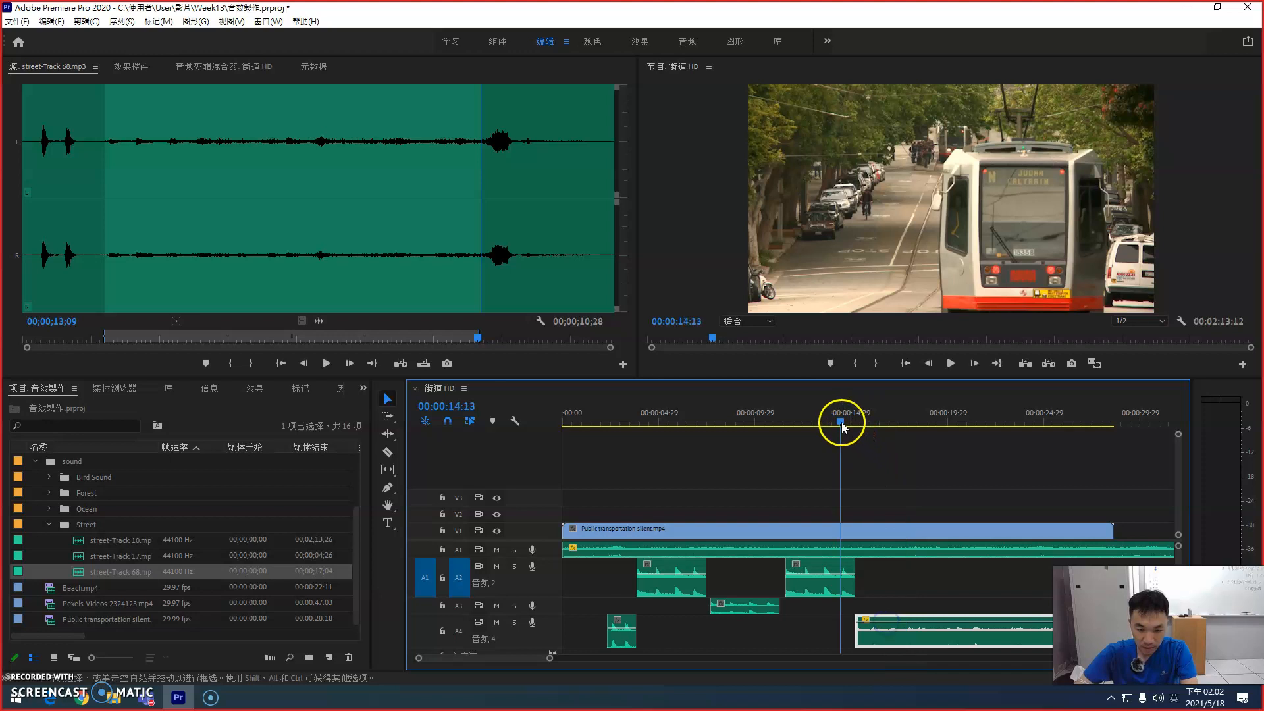
key("space")
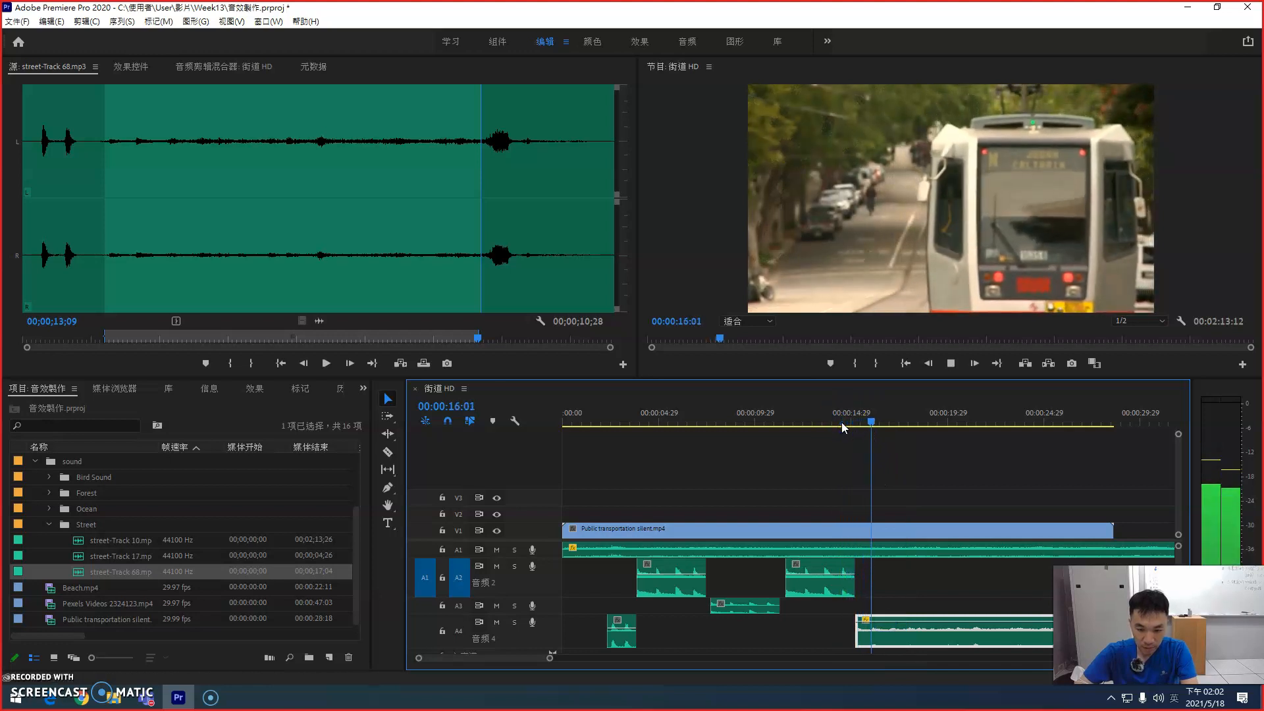
Step: Fine-tune the volume of the longer street-Track 68 clip and replay the sequence through its start to 00:00:21:12
left_click(885, 627)
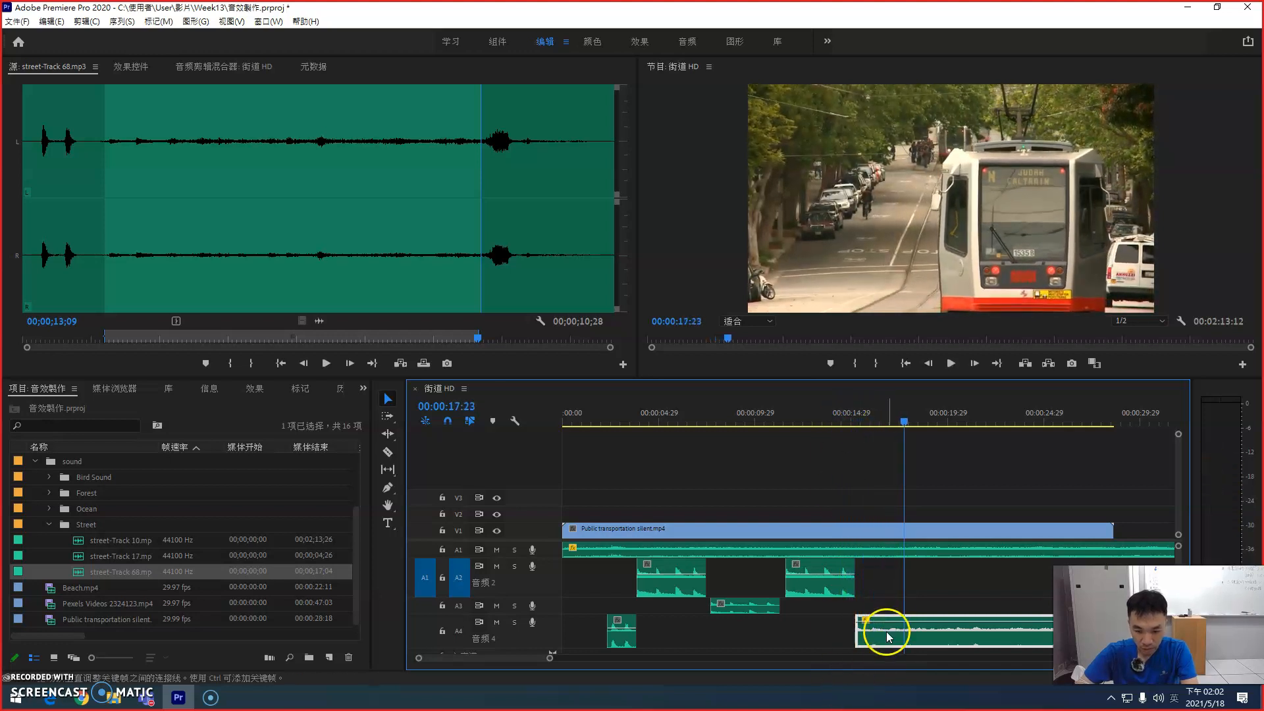
left_click(797, 413)
key("space")
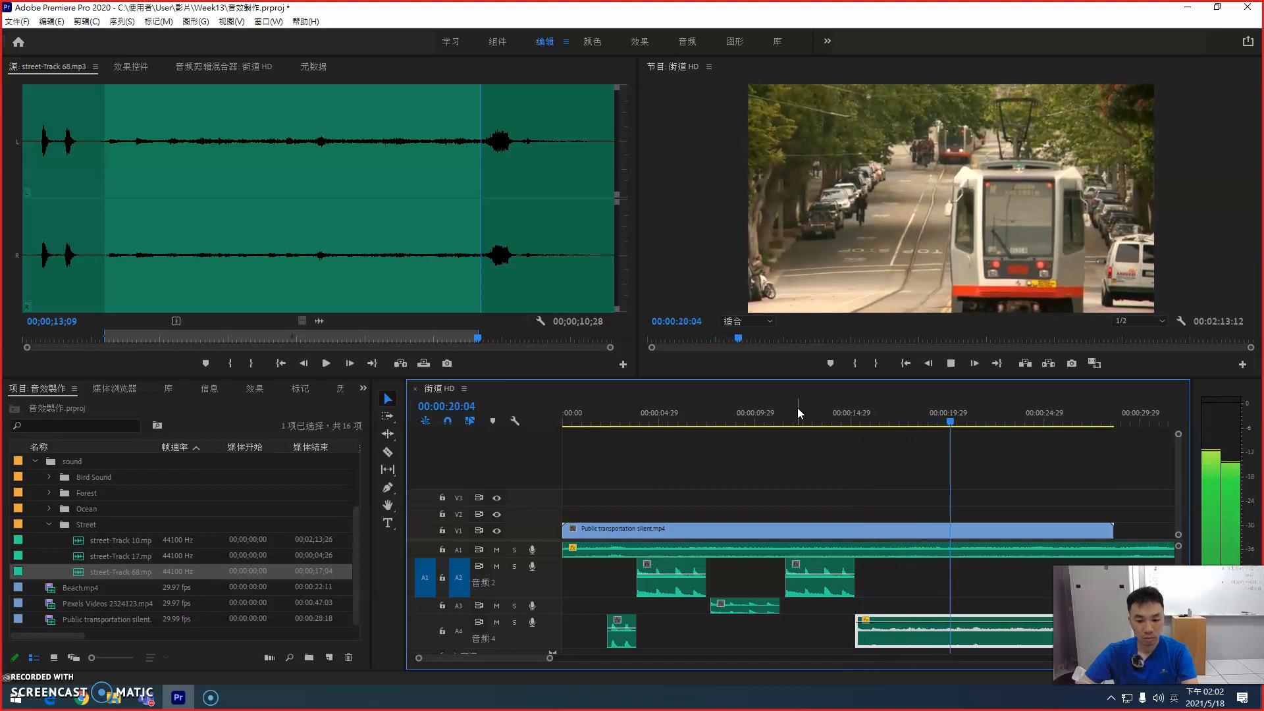
key("space")
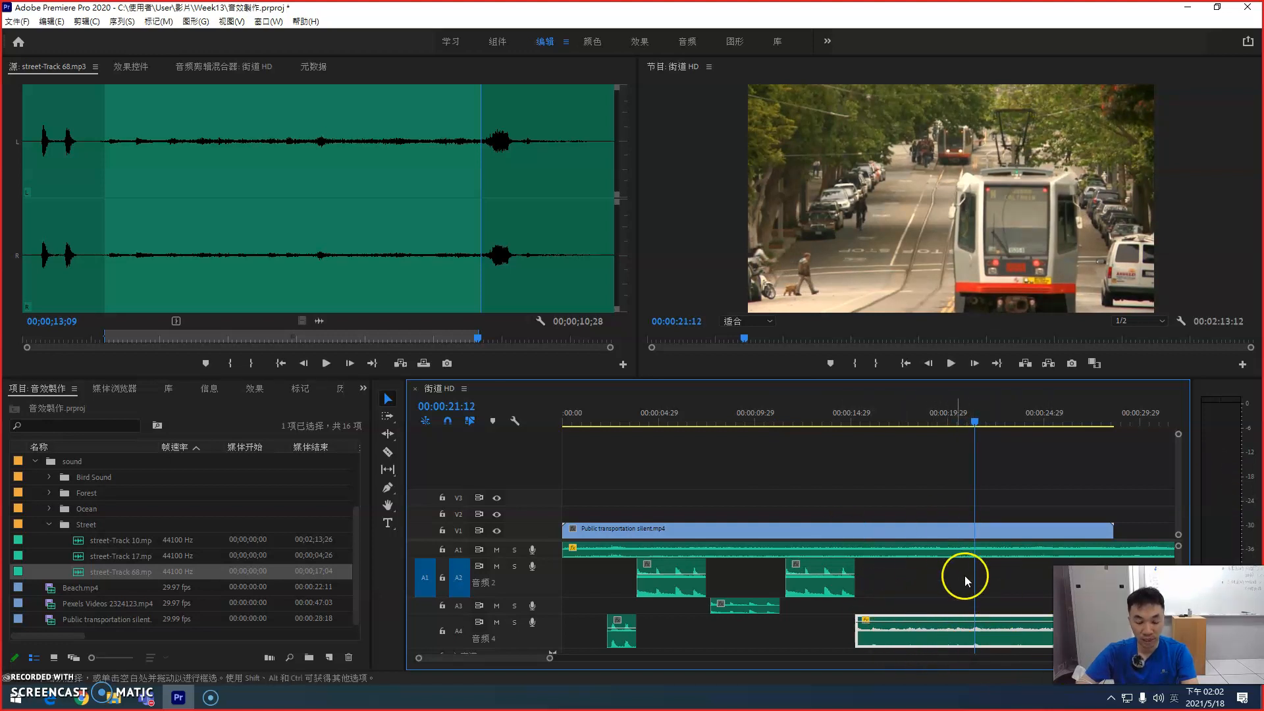
Step: Try the longer street-Track 68 clip at the start of the first A2 clip, play through it, and undo the move
left_click_drag(892, 625, 677, 630)
left_click(584, 409)
key("space")
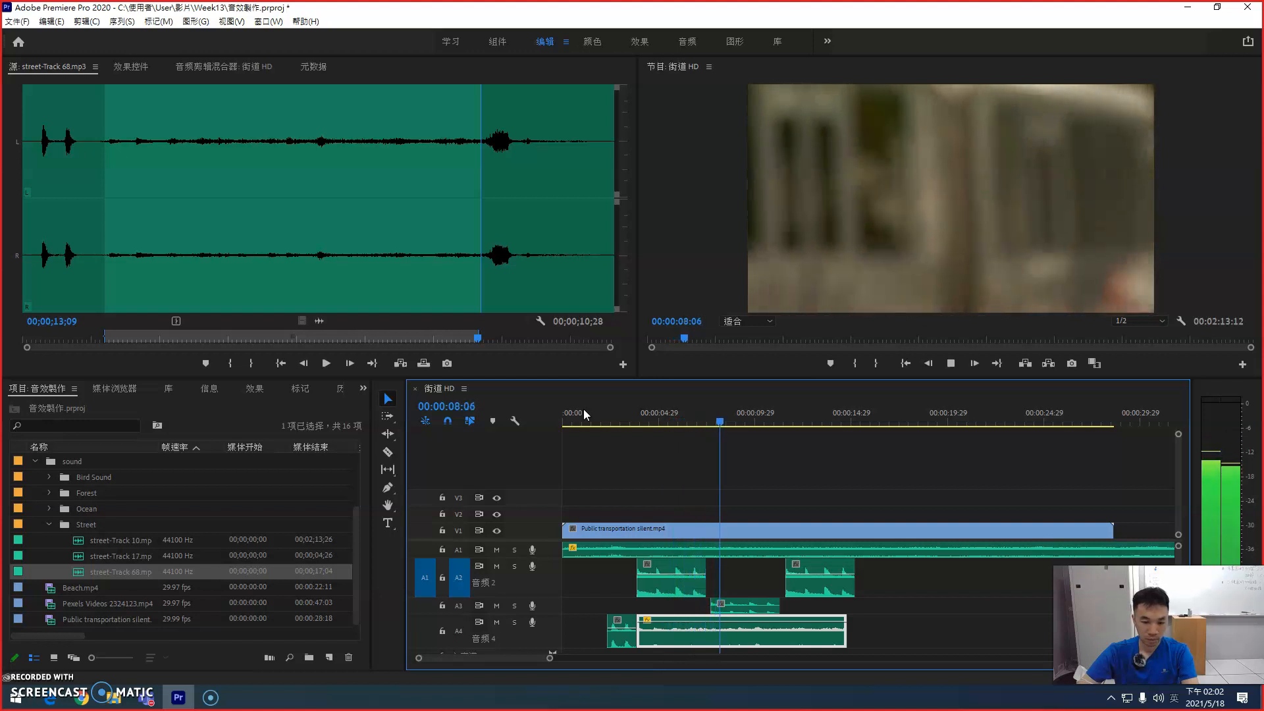
key("space")
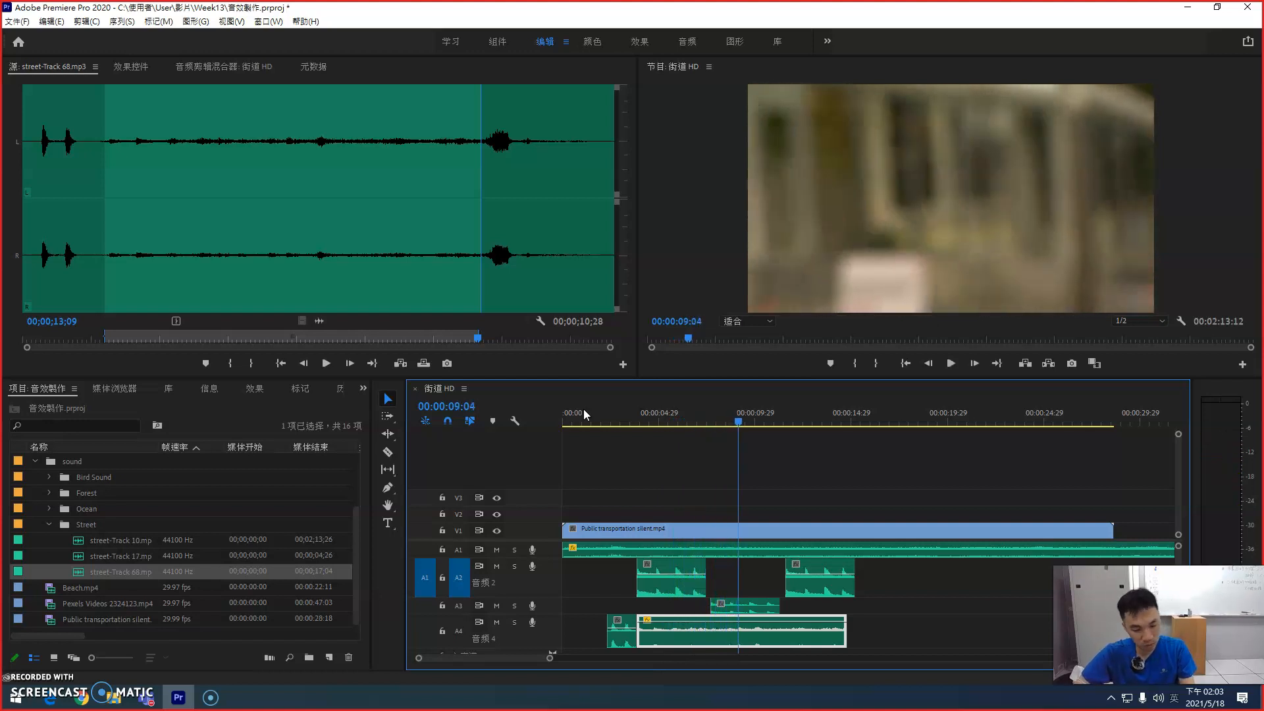
key("ctrl+z")
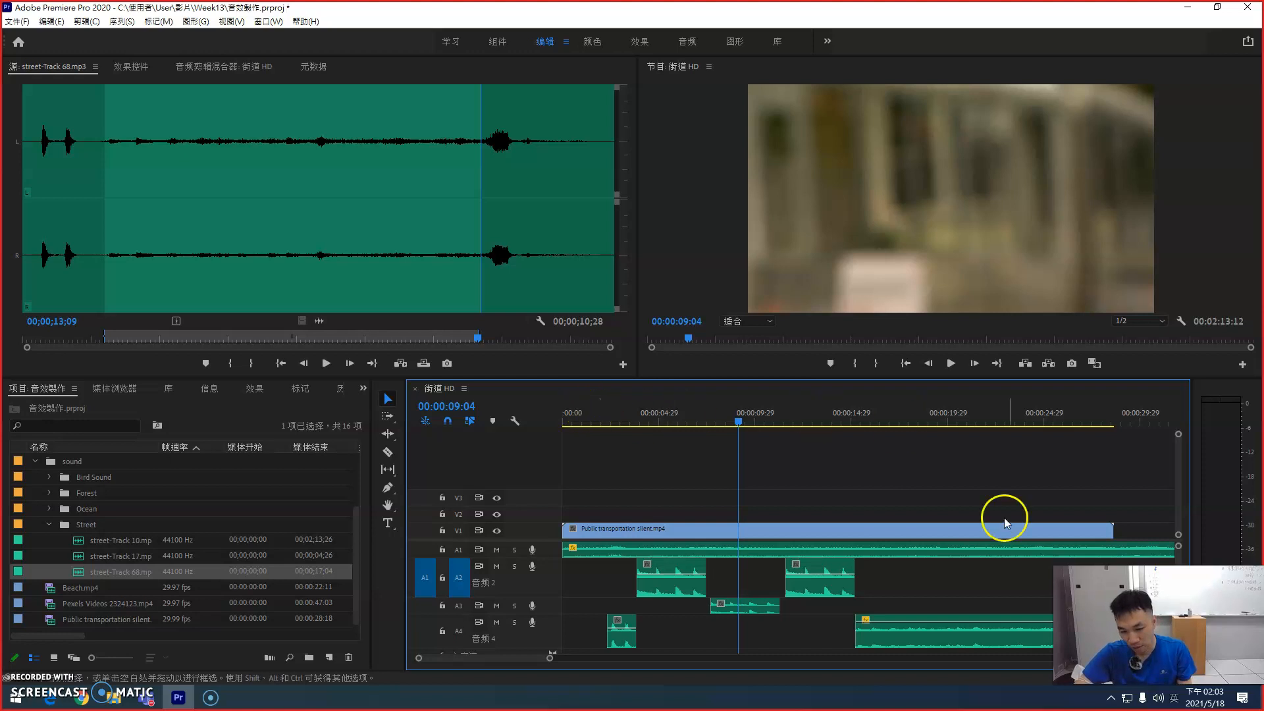
Step: Play on from before the longer street-Track 68 clip on A4 and adjust its end to about 00:00:26:12
left_click(825, 417)
key("space")
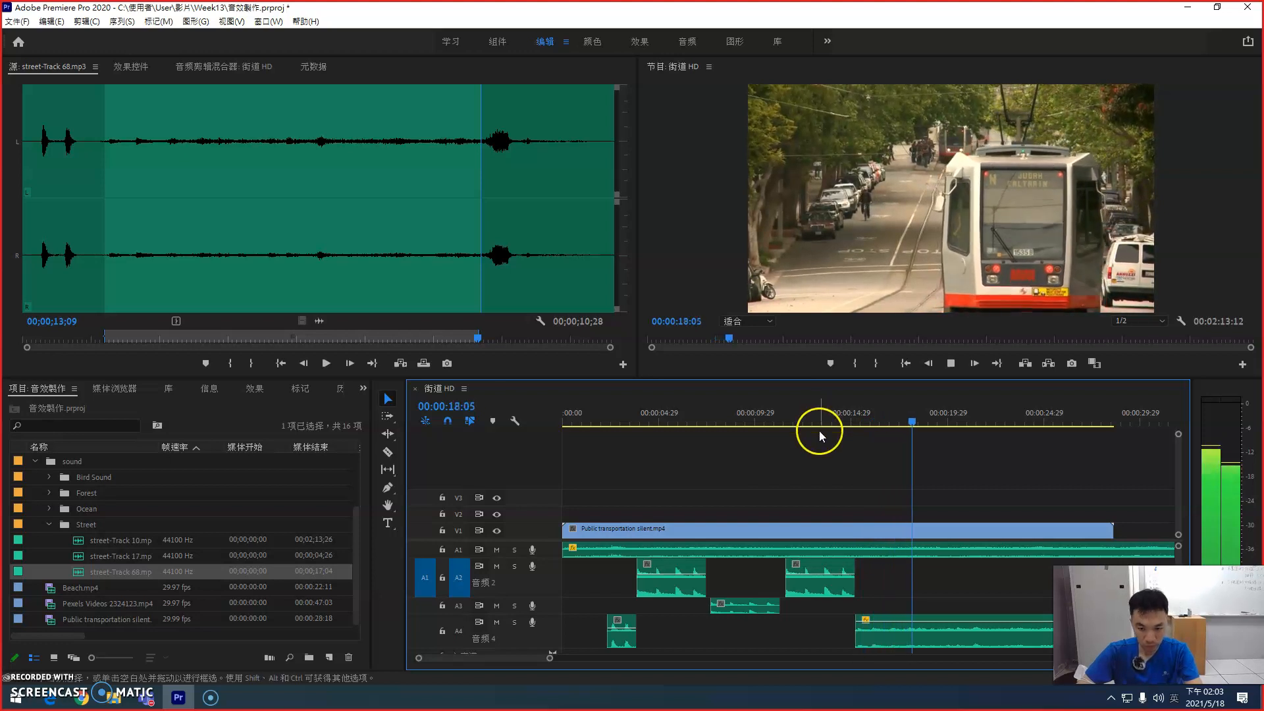
key("minus")
key("minus")
key("equal")
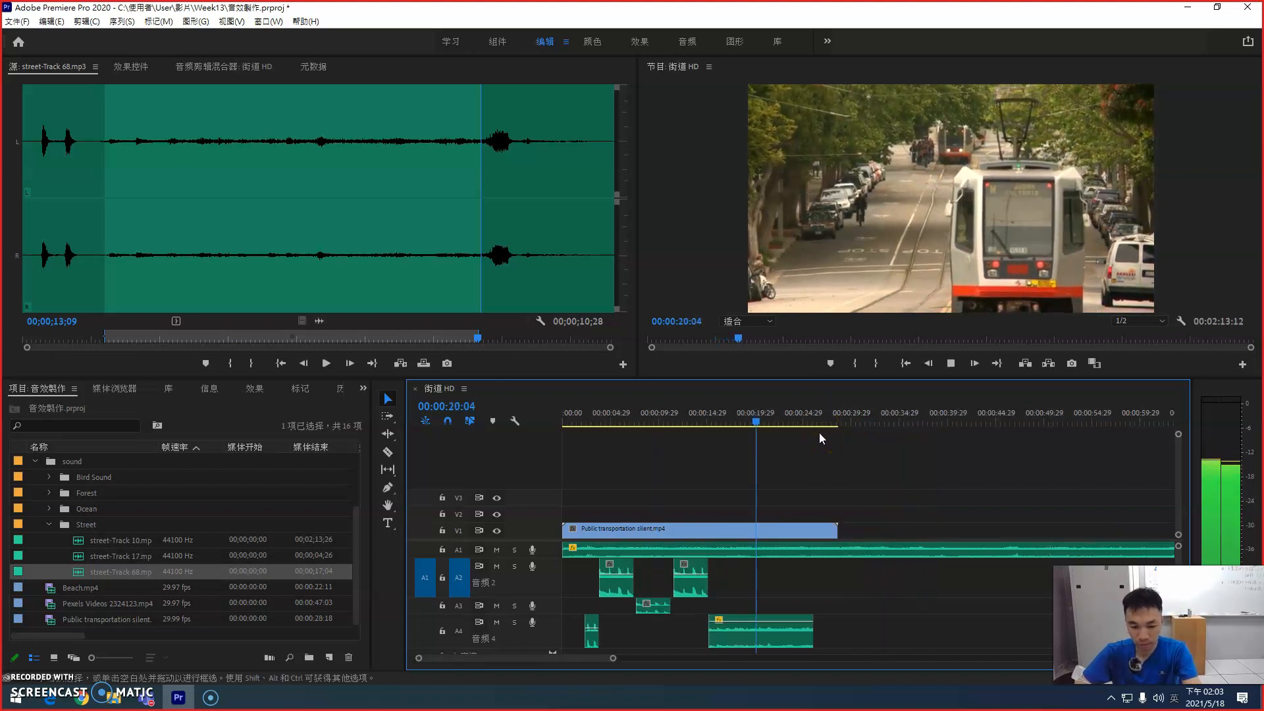
left_click_drag(814, 631, 857, 624)
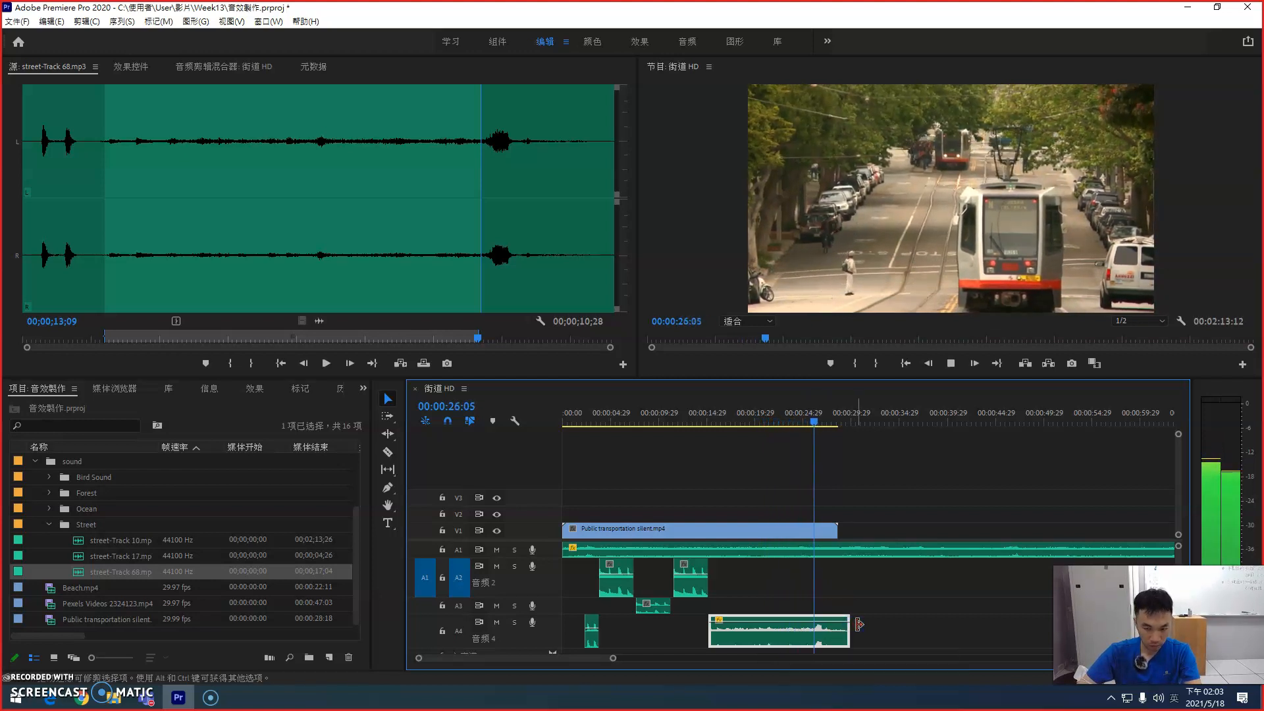
key("space")
left_click_drag(854, 624, 815, 617)
Step: Replay the end of the longer street-Track 68 clip several times from about 00:00:24:27
left_click(804, 420)
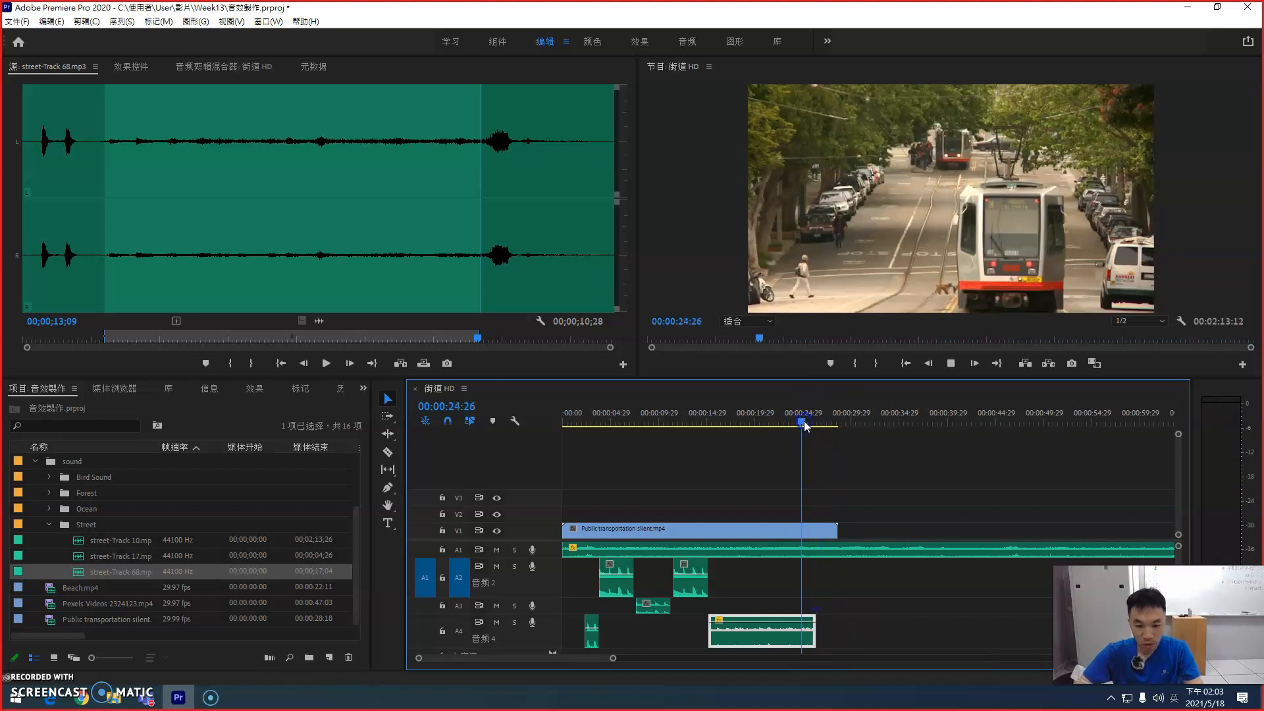
key("space")
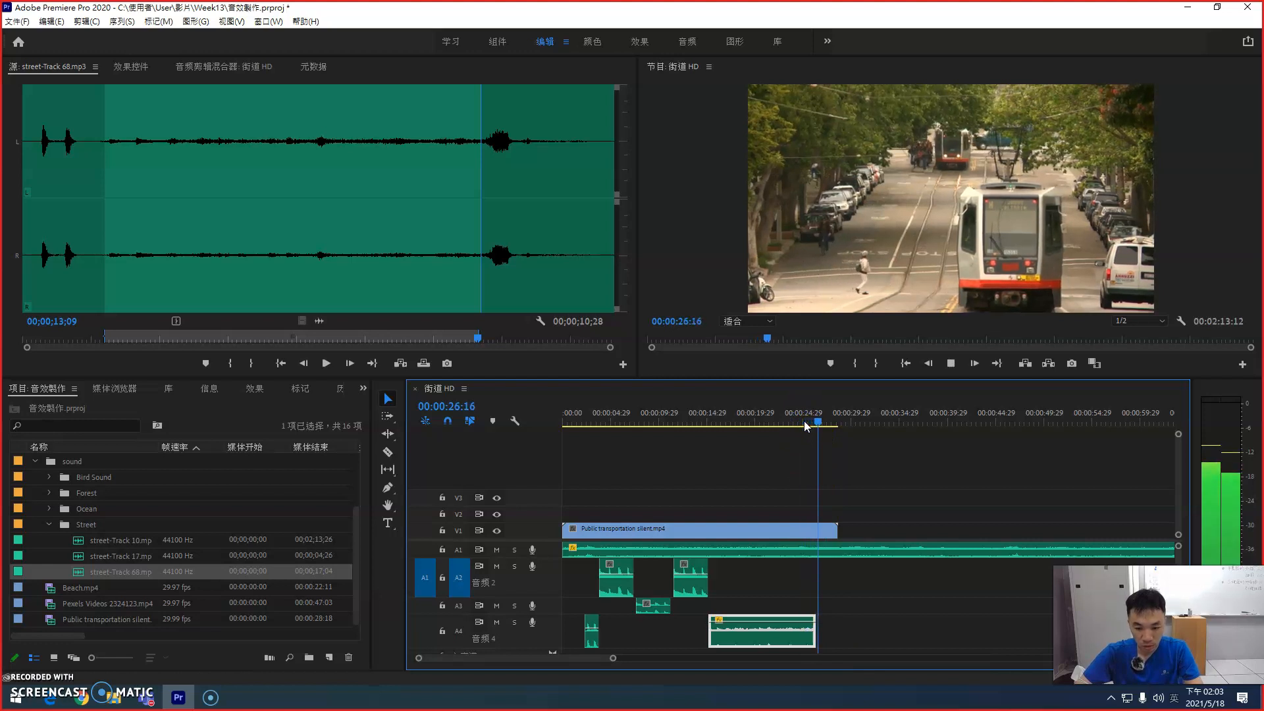
key("space")
key("equal")
key("equal")
left_click(796, 417)
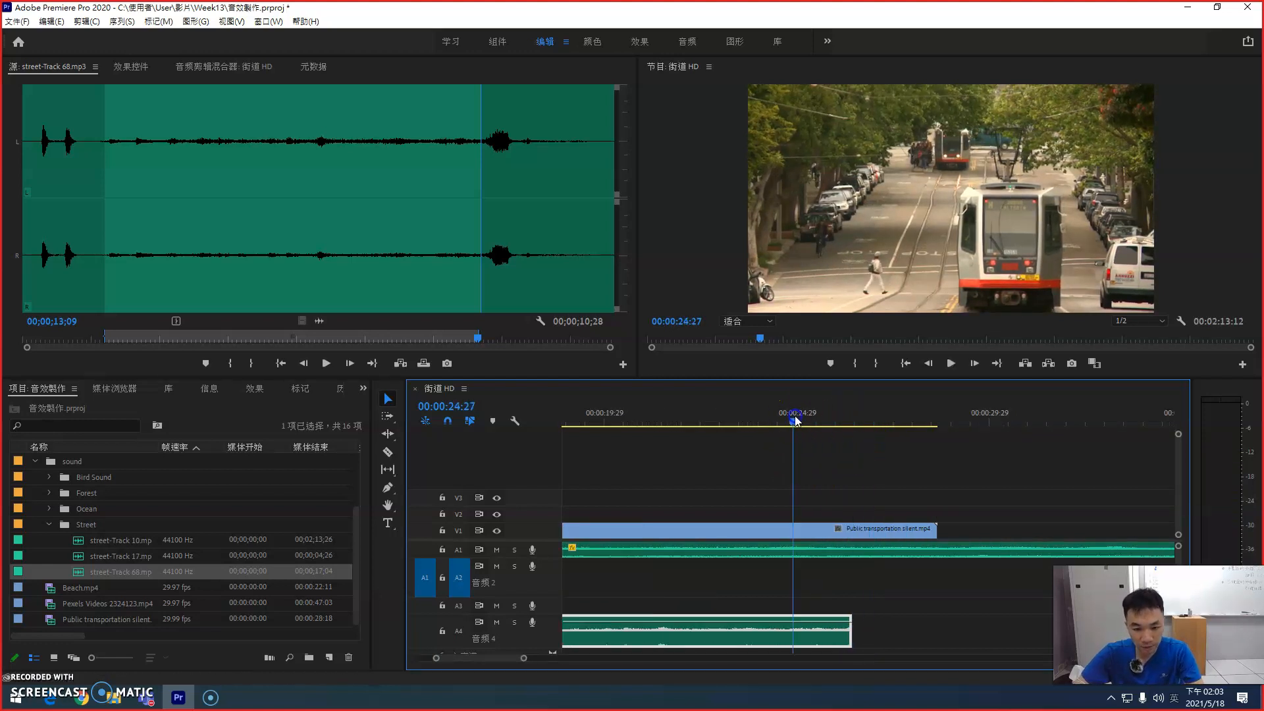
key("space")
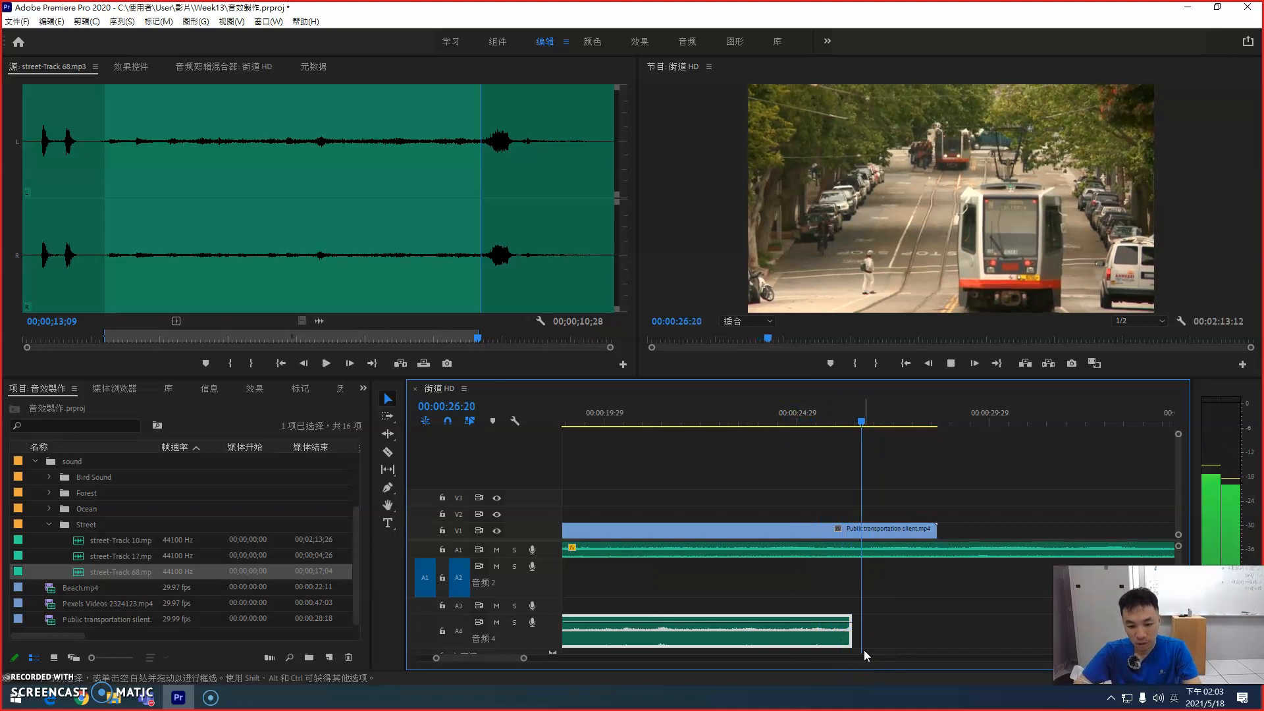
key("space")
left_click(797, 417)
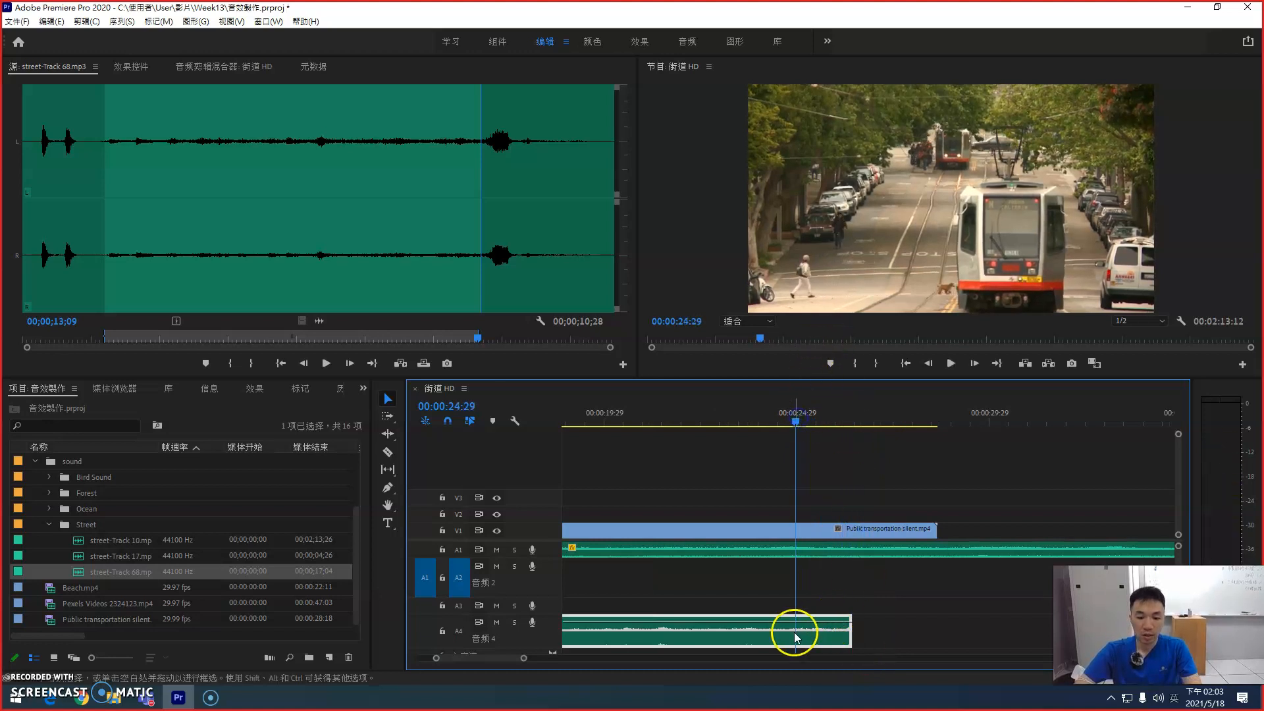
Step: Fade out the longer street-Track 68 clip with Pen tool volume keyframes from about 00:00:24 to its end, and play the fade
left_click(387, 488)
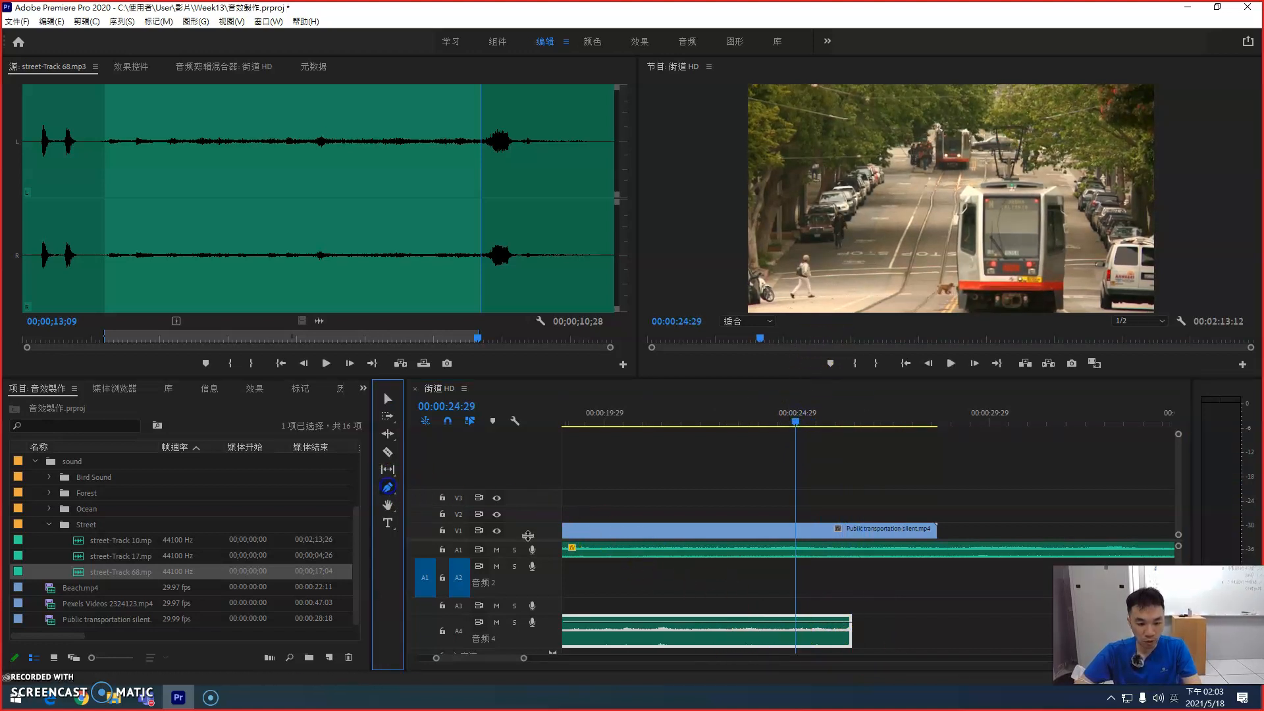
left_click(764, 622)
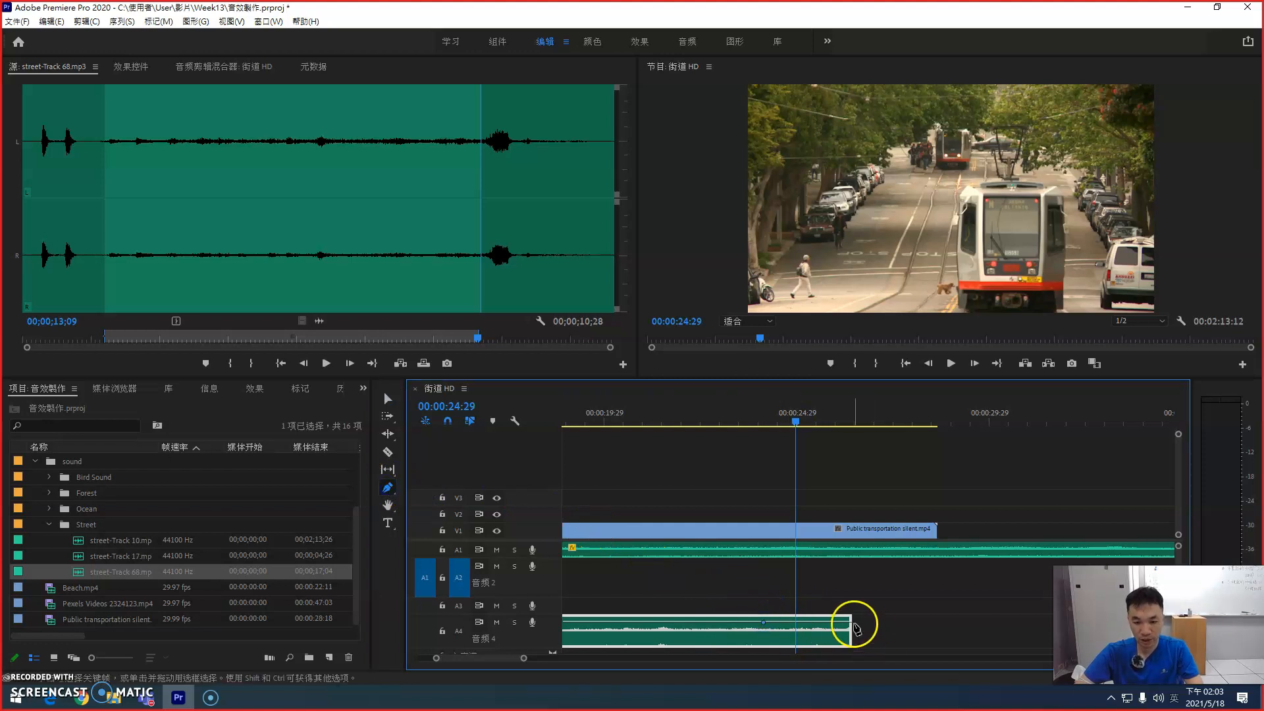
left_click_drag(850, 622, 850, 656)
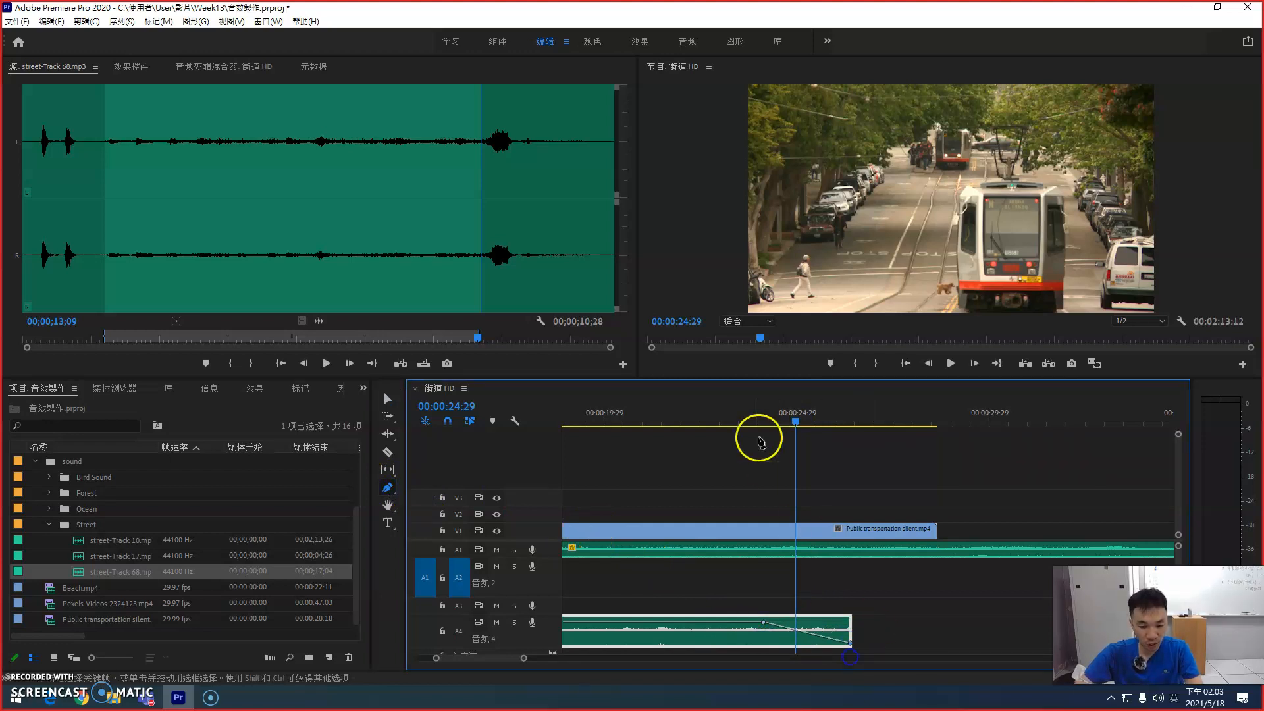
left_click(729, 417)
key("space")
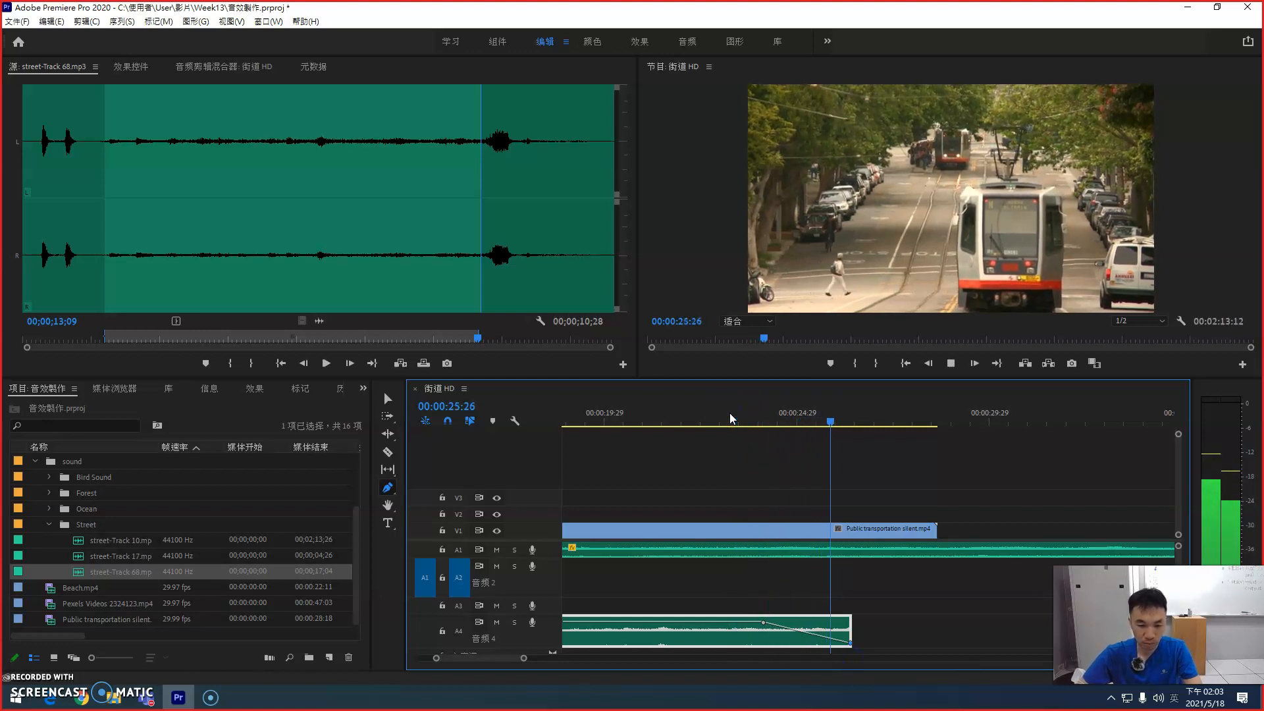
key("space")
Step: Cut the A1 ambience clip where the video ends and delete the excess after the cut
key("c")
left_click(938, 547)
key("v")
left_click(993, 551)
key("Delete")
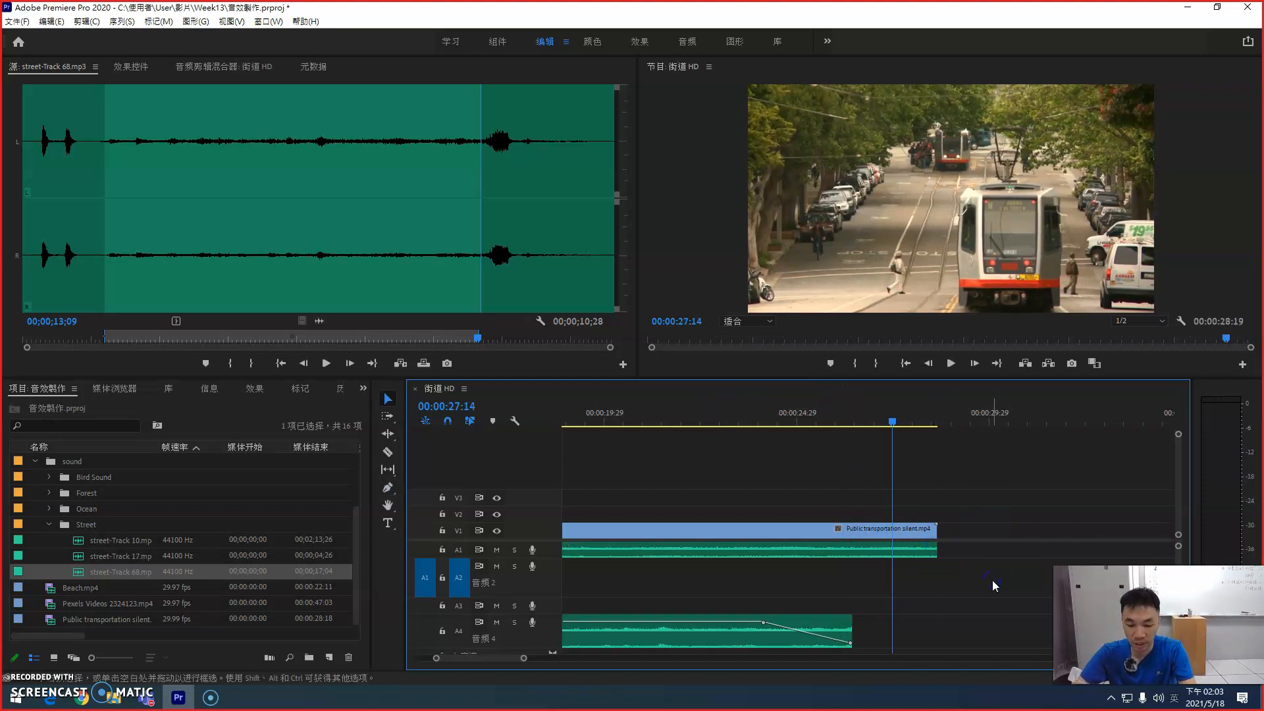
key("backslash")
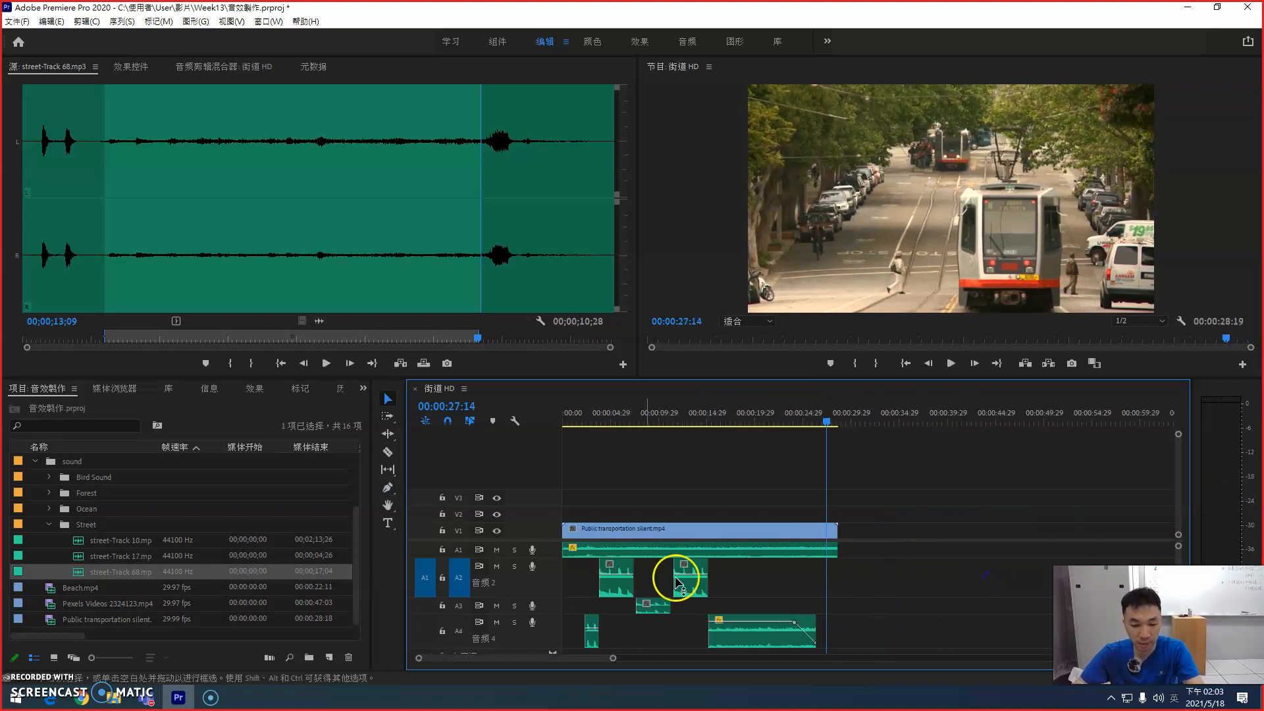
Step: Open street-Track 10 in the source monitor and audition it from 00;00;42;12 around the peak near 00;00;47
double_click(82, 542)
left_click_drag(243, 339, 209, 338)
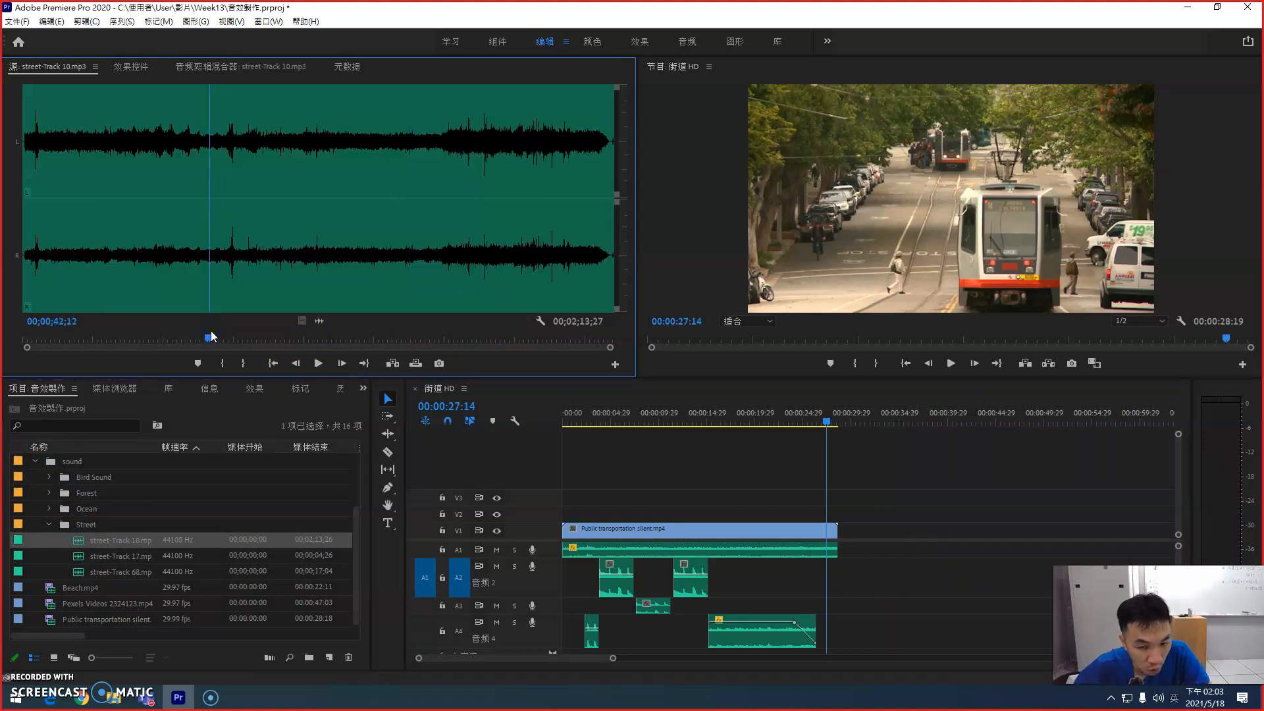
key("space")
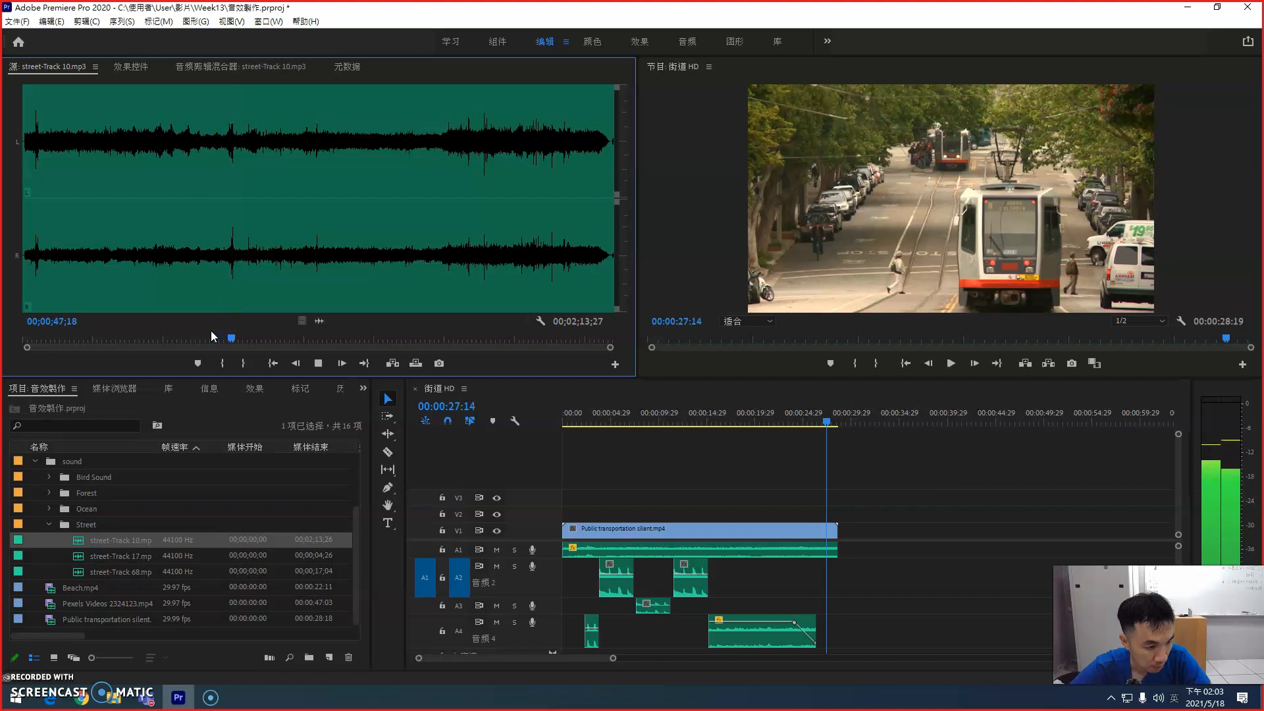
left_click(235, 335)
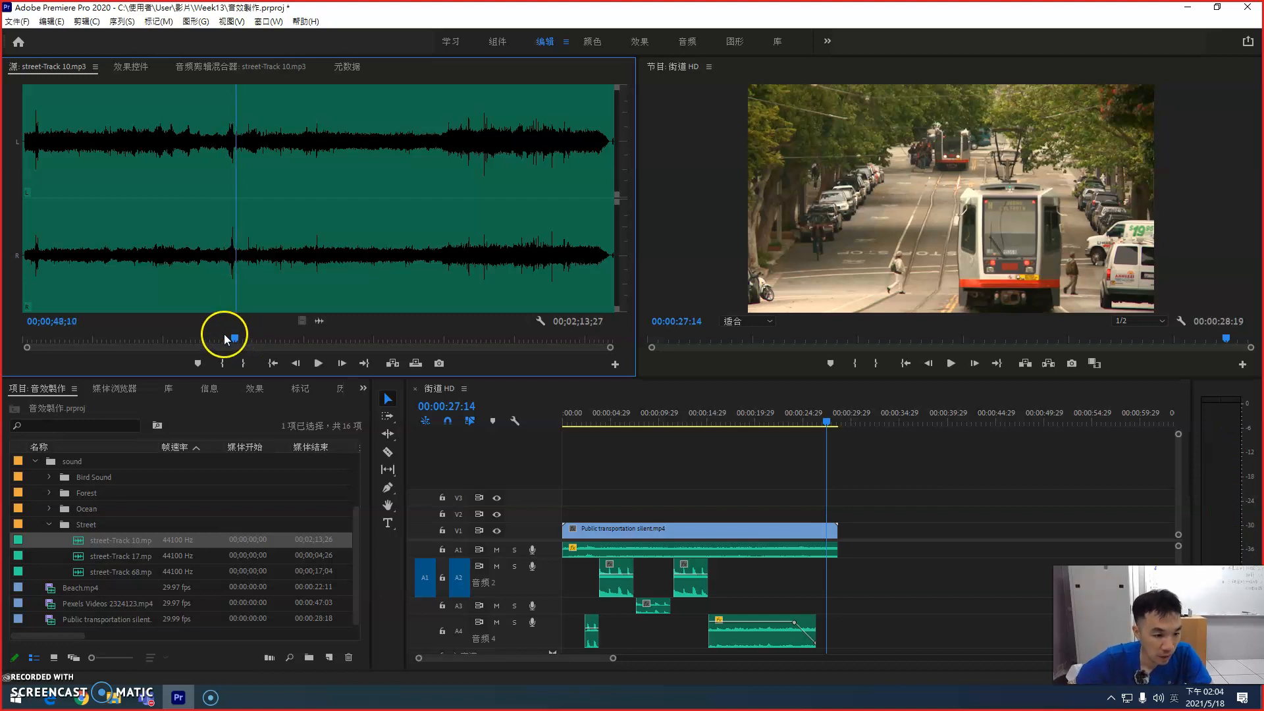
left_click(224, 334)
key("space")
key("=")
key("=")
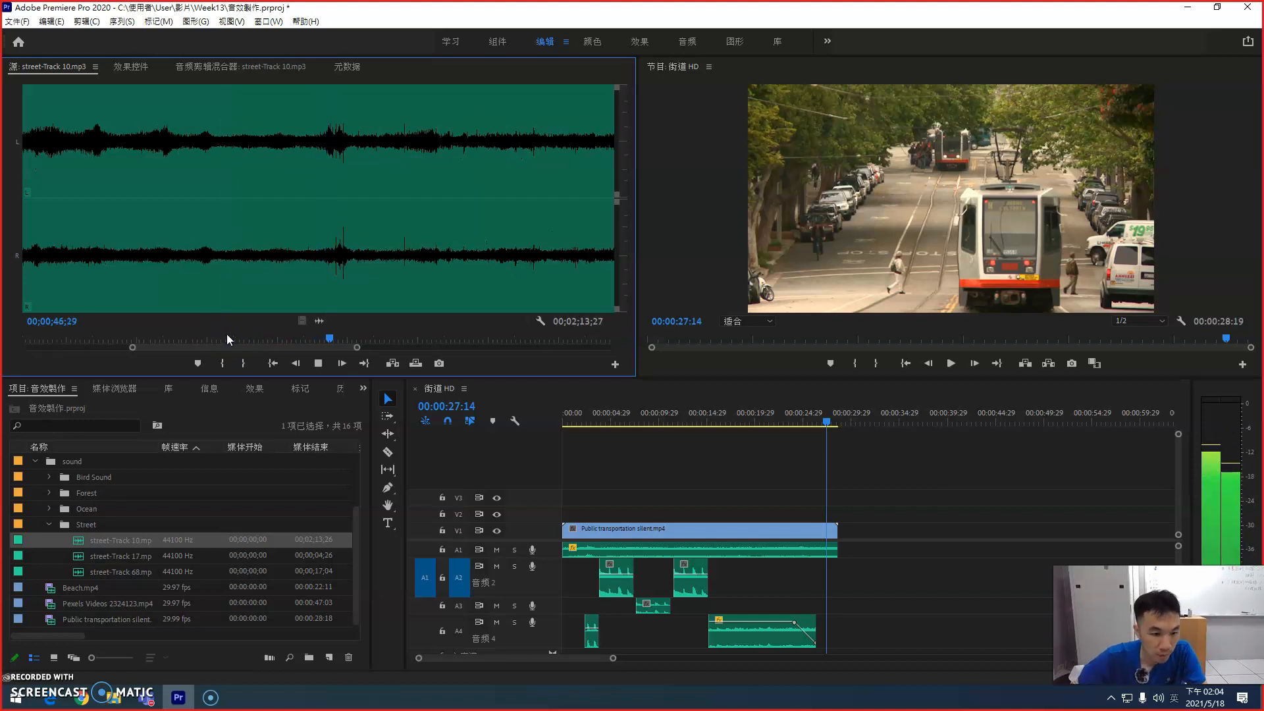
key("space")
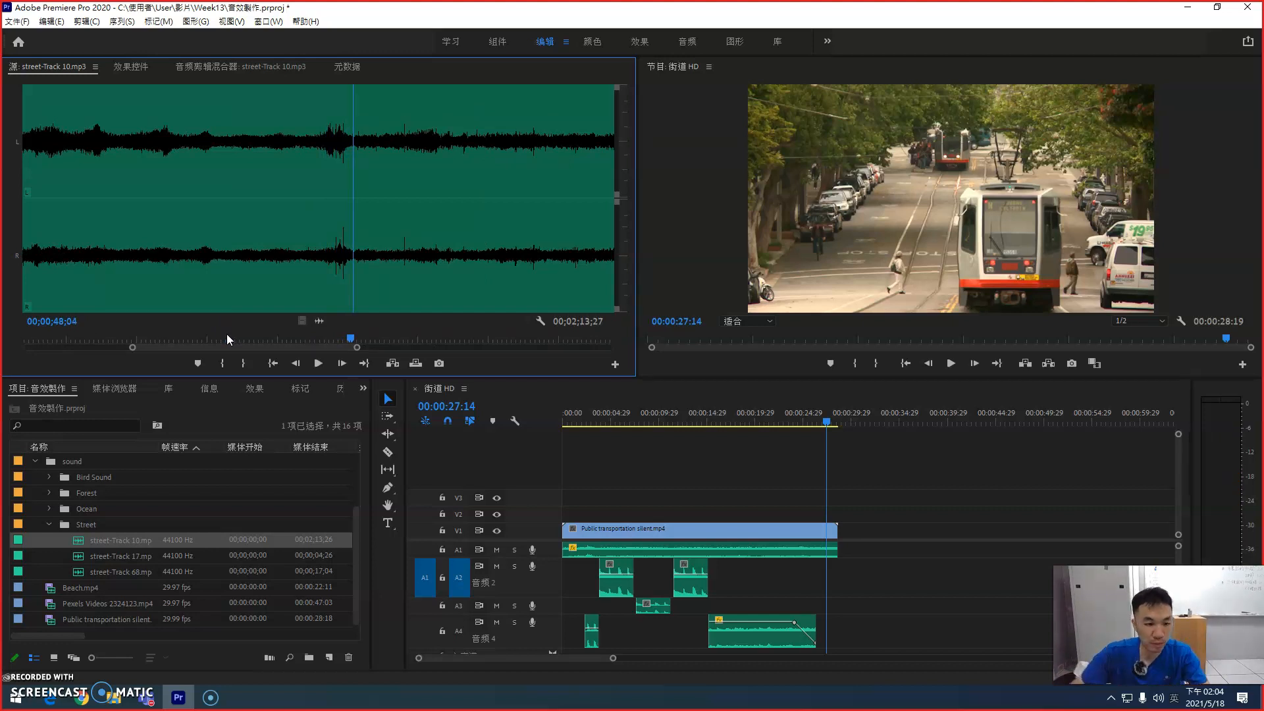
Step: Mark the peak section of street-Track 10 from 00;00;47;02 to 00;00;48;11
left_click_drag(340, 338, 334, 334)
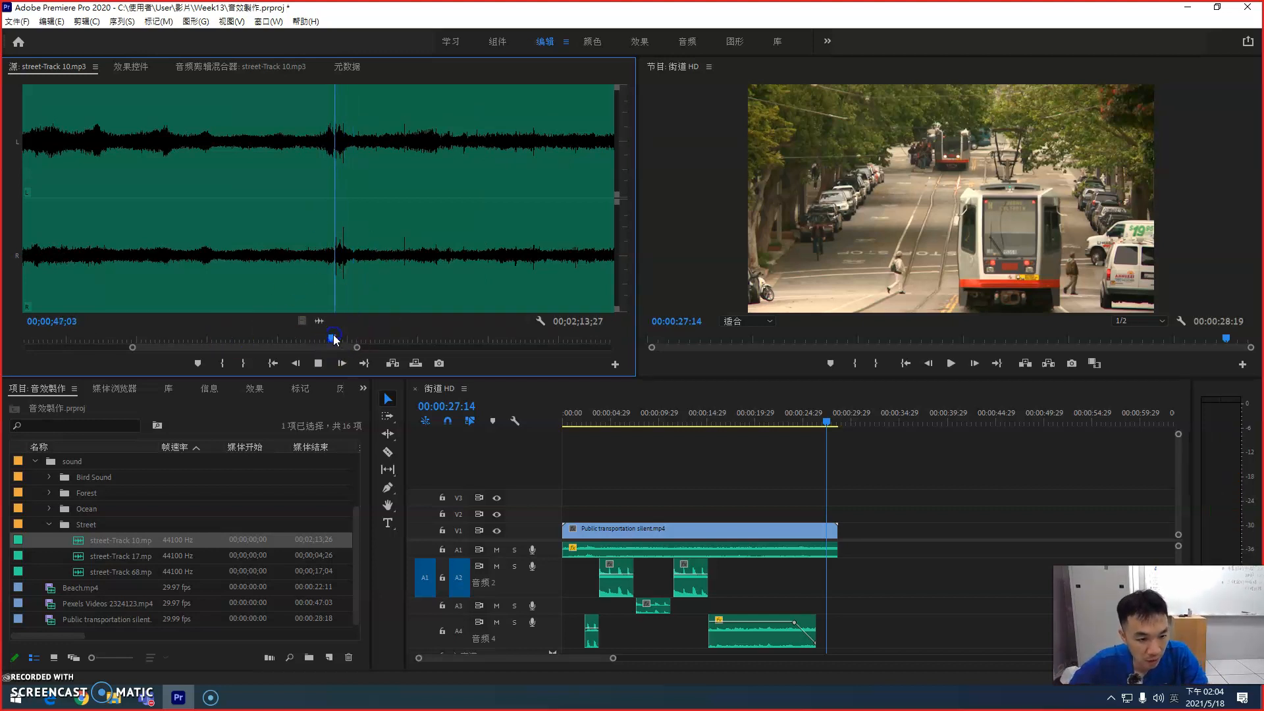
left_click(334, 338)
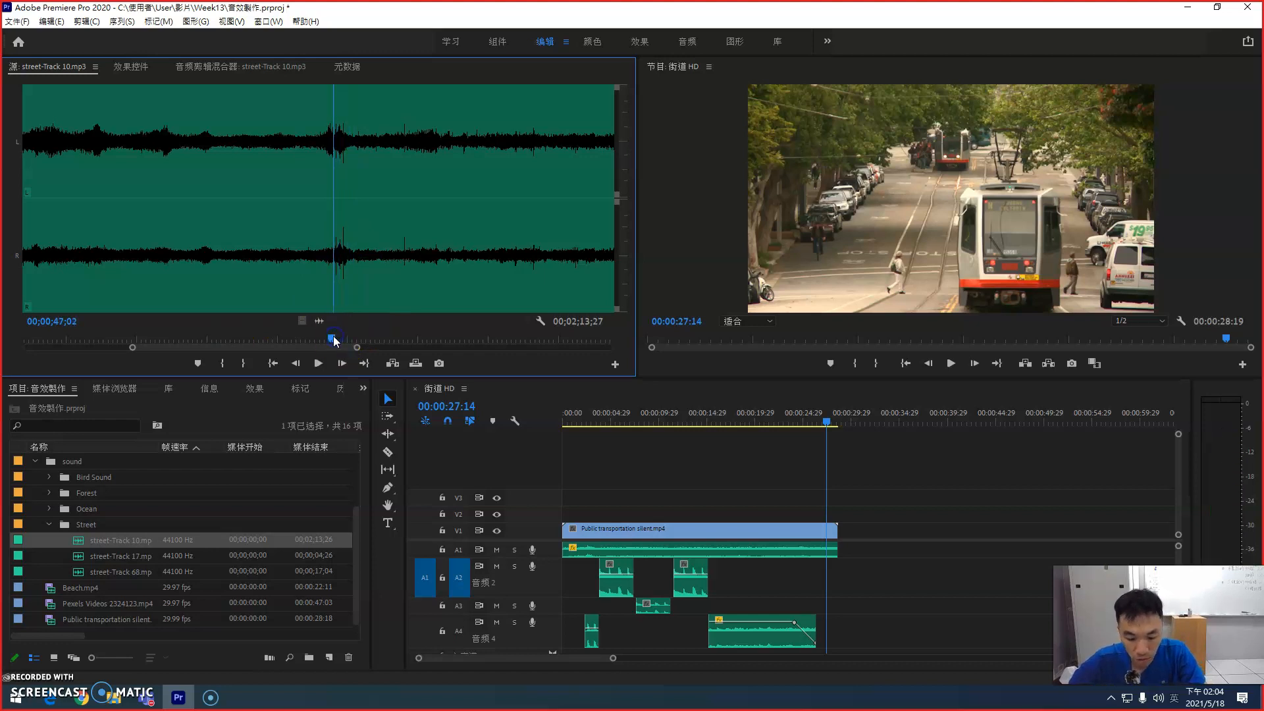
key("i")
left_click_drag(334, 338, 357, 338)
key("o")
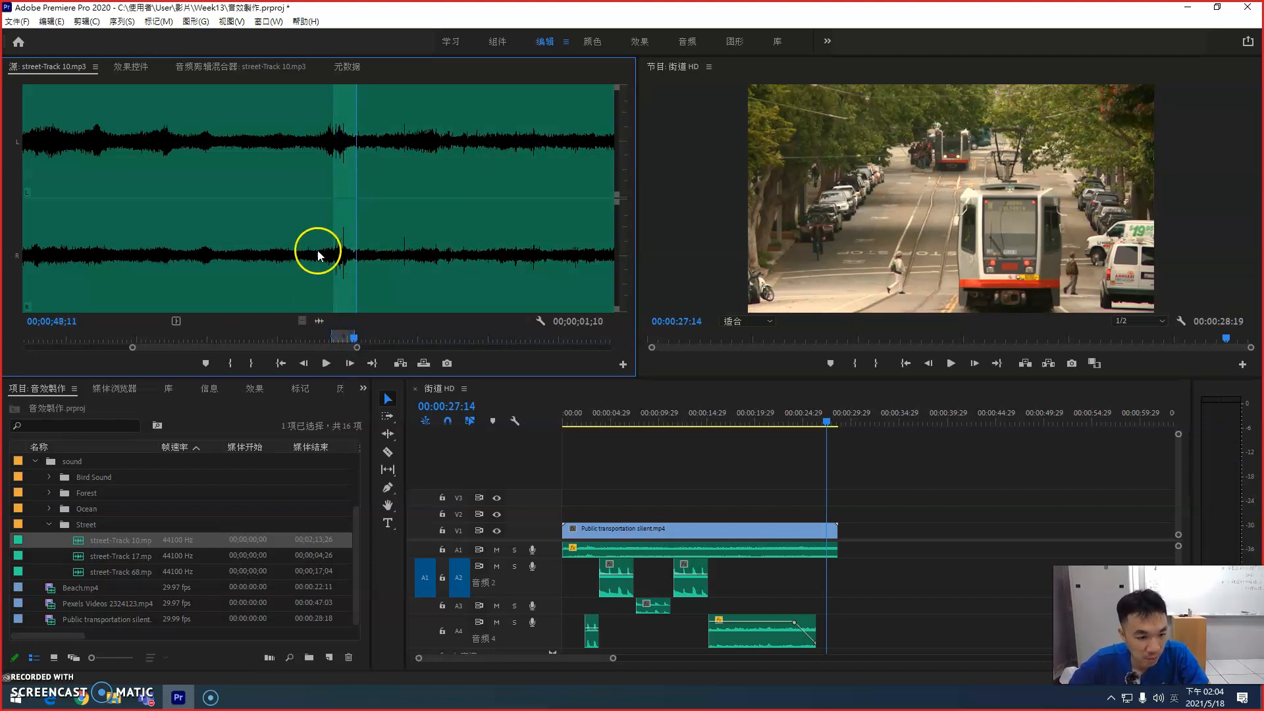
Step: Place the street-Track 10 excerpt on A3 above the short A4 clip, and play the sequence from 00:00:01:25
left_click_drag(90, 538, 583, 611)
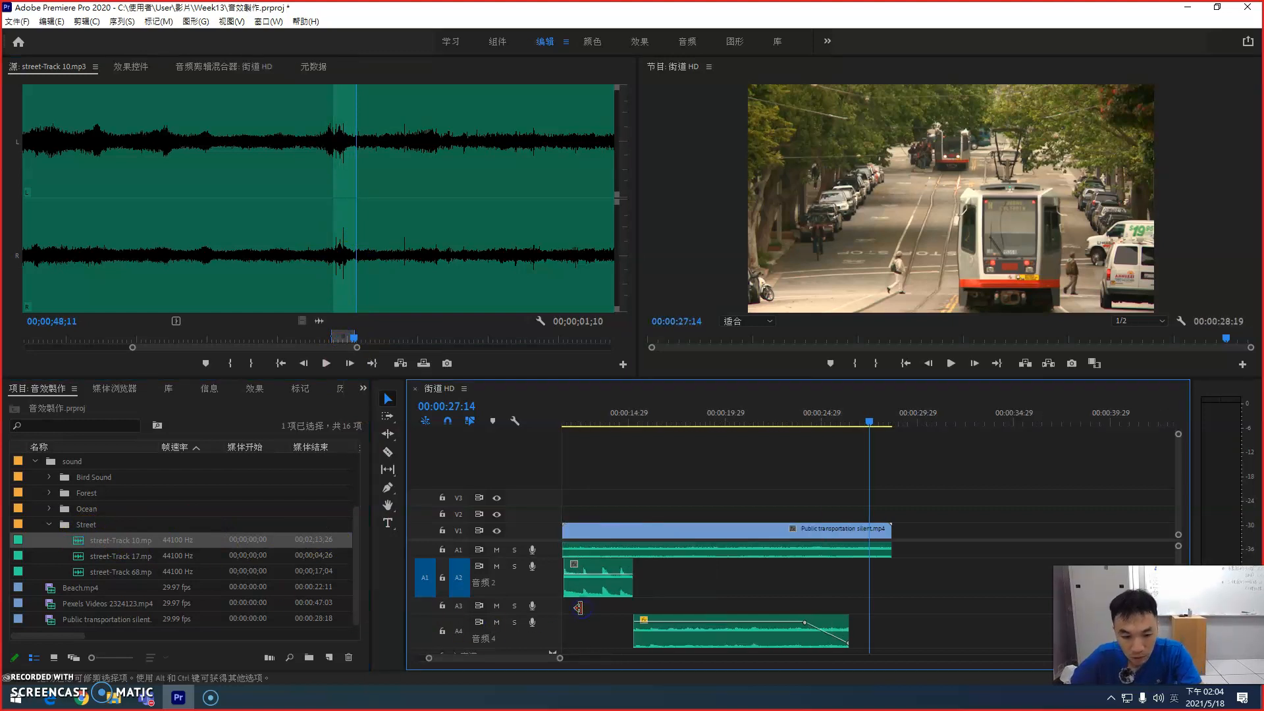
left_click(579, 418)
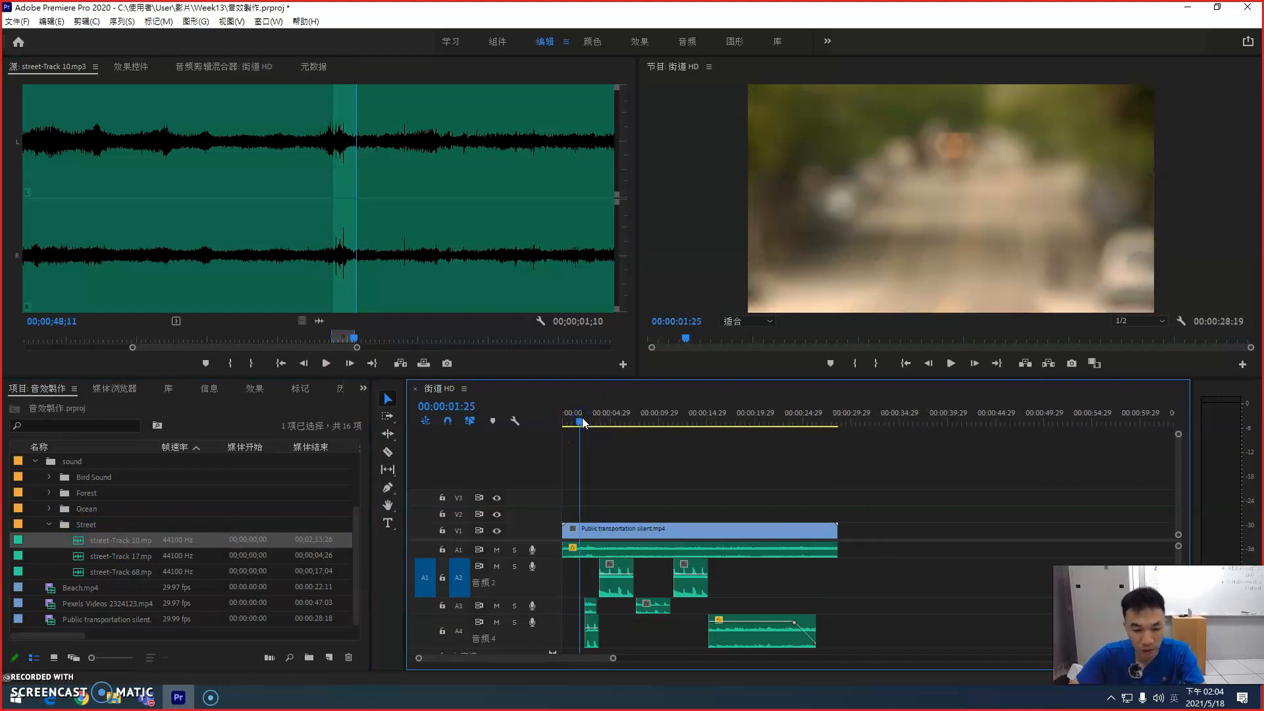
key("equal")
key("equal")
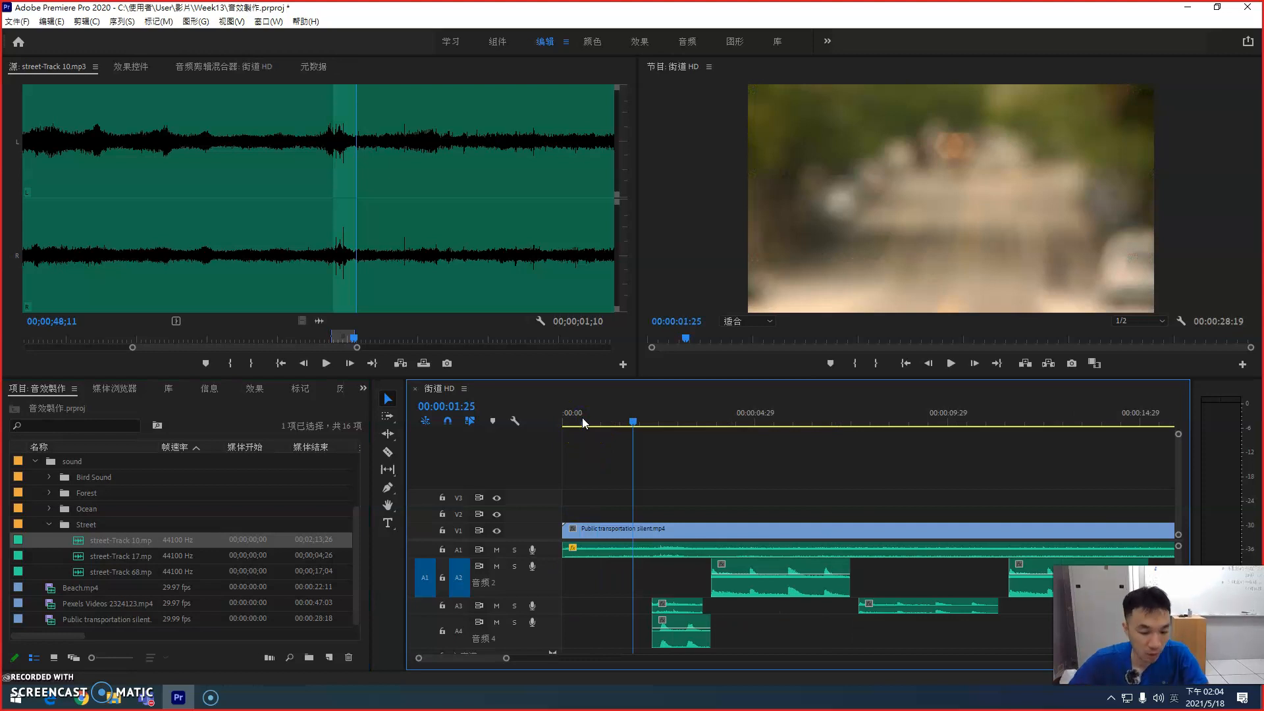
left_click(544, 421)
key("space")
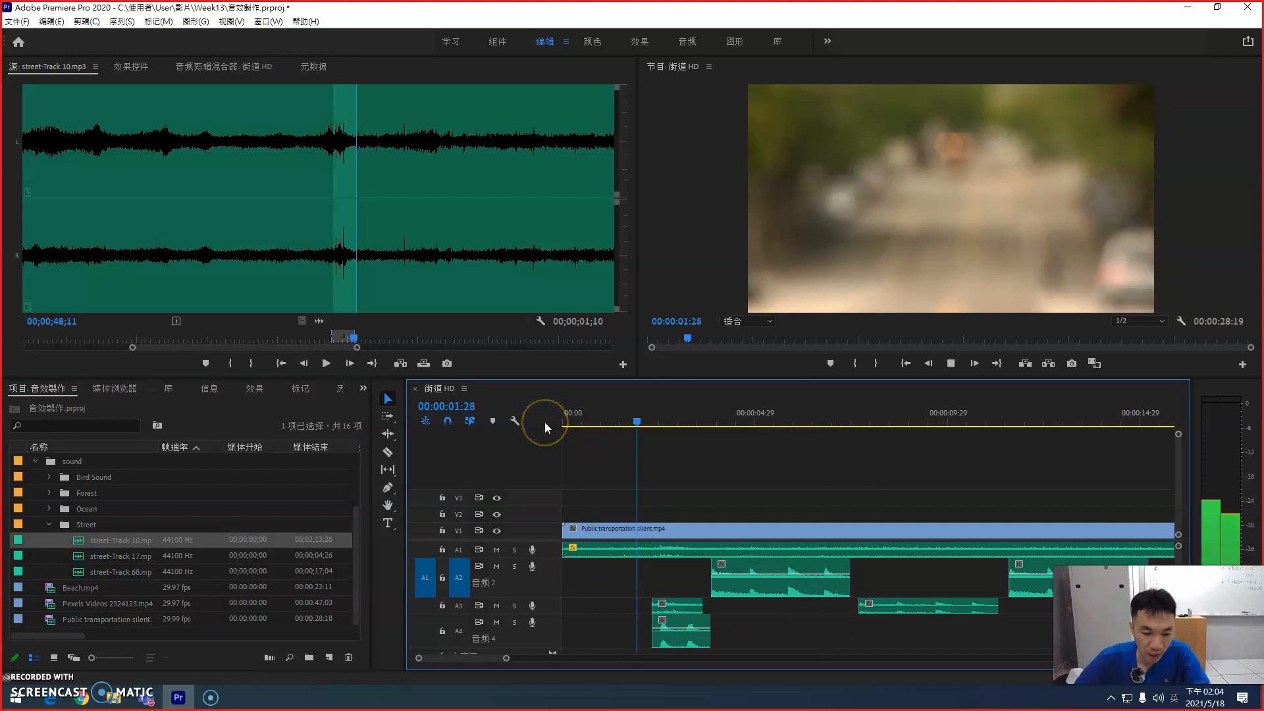
Step: Move the short street-Track 68 clip on A4 to start at about 00:00:04:16, playing the sequence to check its timing
left_click_drag(678, 623, 741, 621)
left_click_drag(652, 418, 553, 409)
key("space")
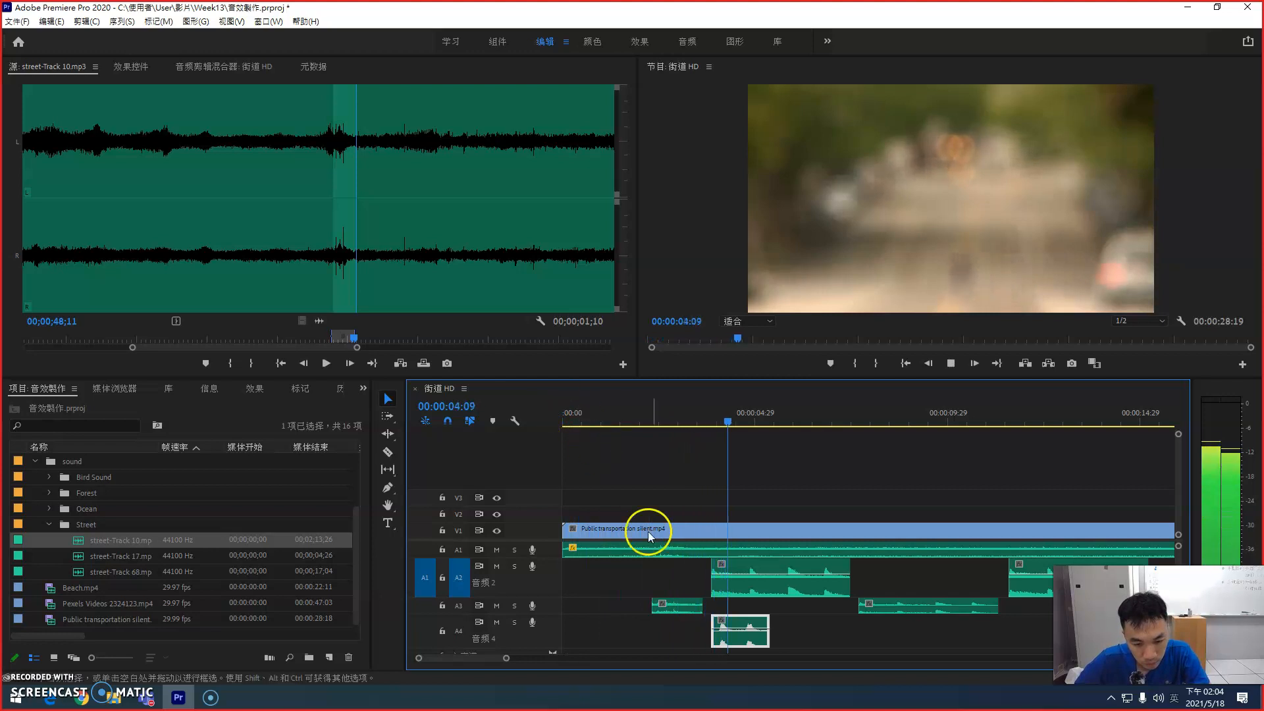
key("space")
left_click_drag(742, 623, 767, 622)
Step: Move the street-Track 10 clip on A3 to start at about 00:00:02:04 and enlarge track A3
left_click(670, 406)
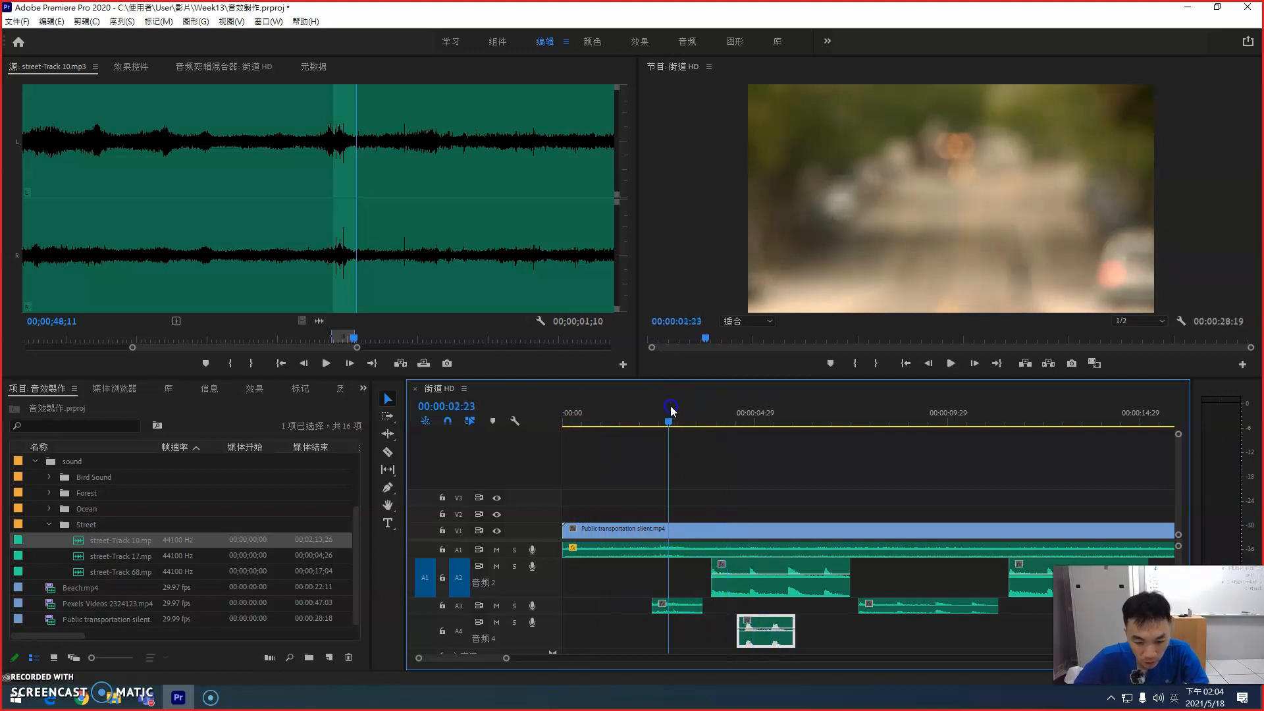
key("=")
left_click_drag(742, 604, 726, 605)
left_click_drag(552, 614, 556, 636)
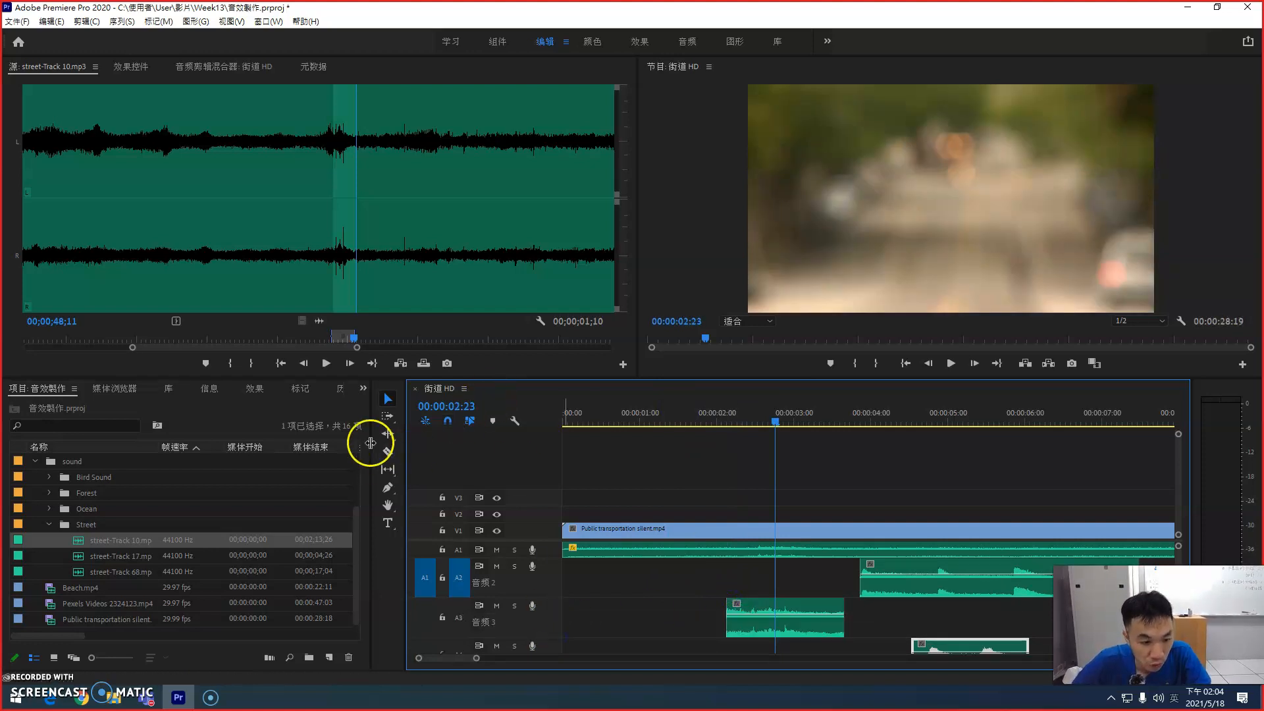
Step: Fade in the street-Track 10 clip on A3 with Pen tool volume keyframes, lowering the one at its start
left_click(388, 487)
left_click(740, 614)
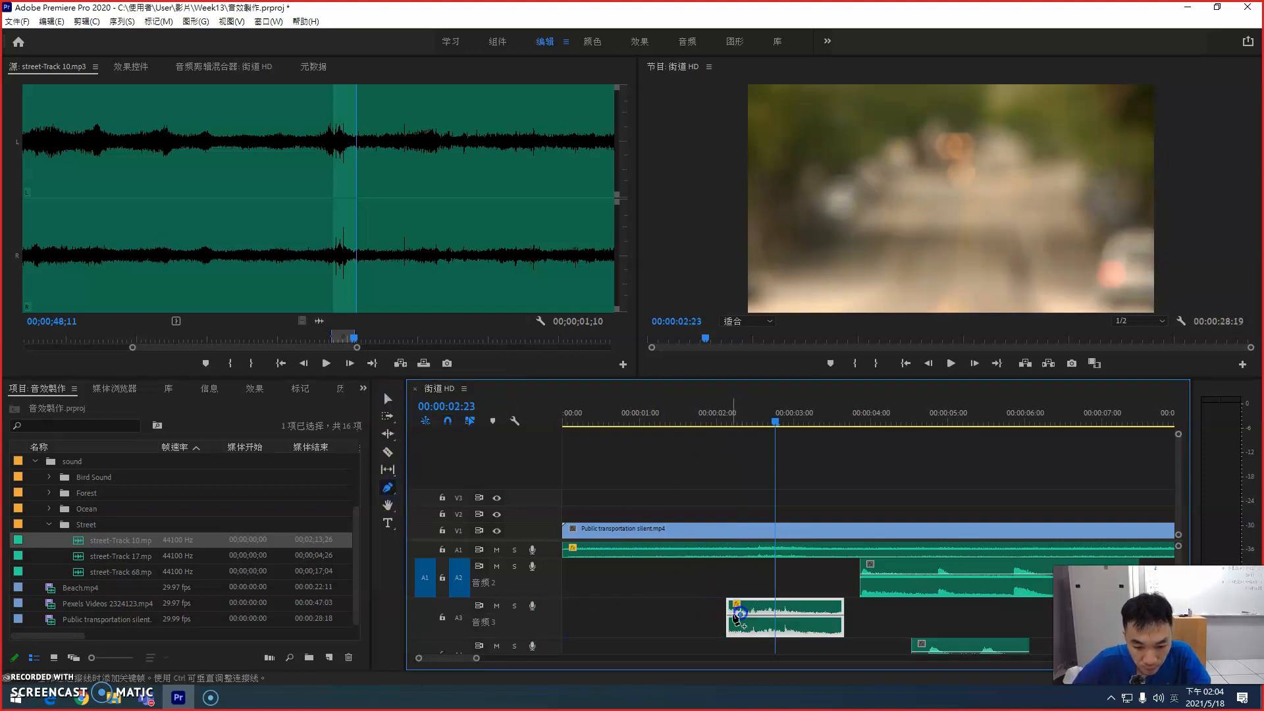
left_click(726, 619)
left_click(729, 619)
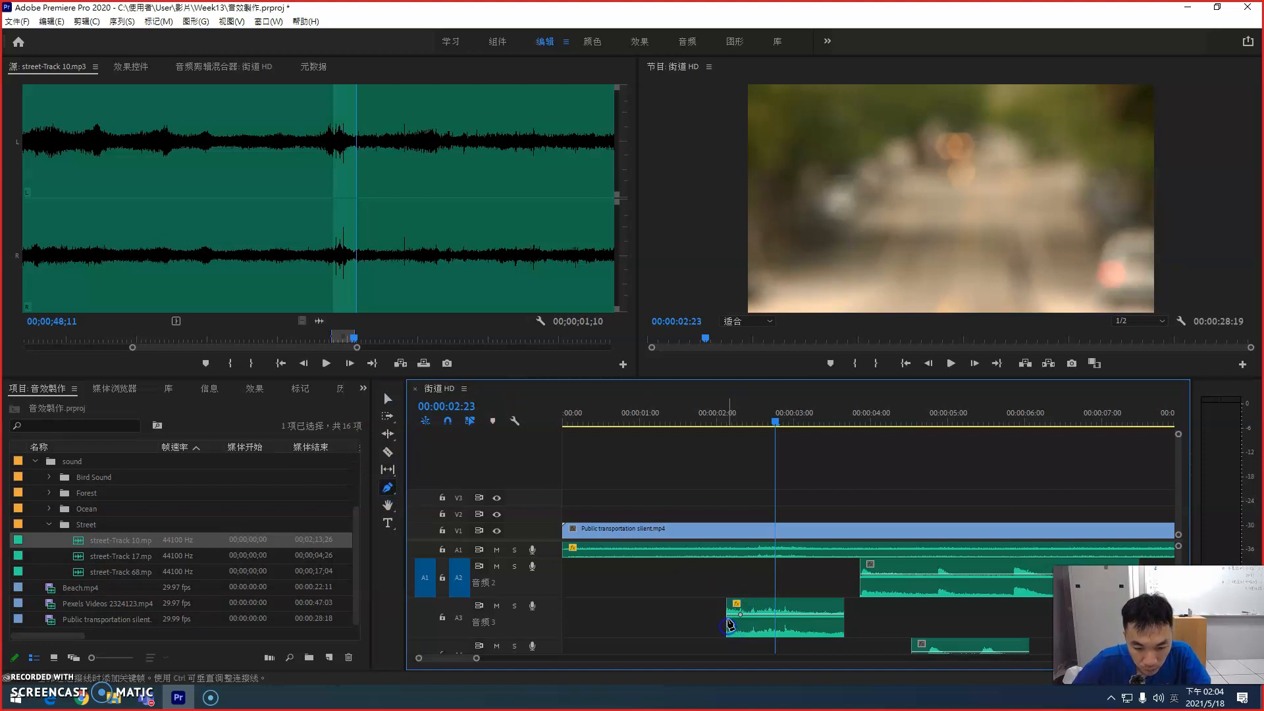
left_click(730, 616)
left_click_drag(729, 617, 726, 643)
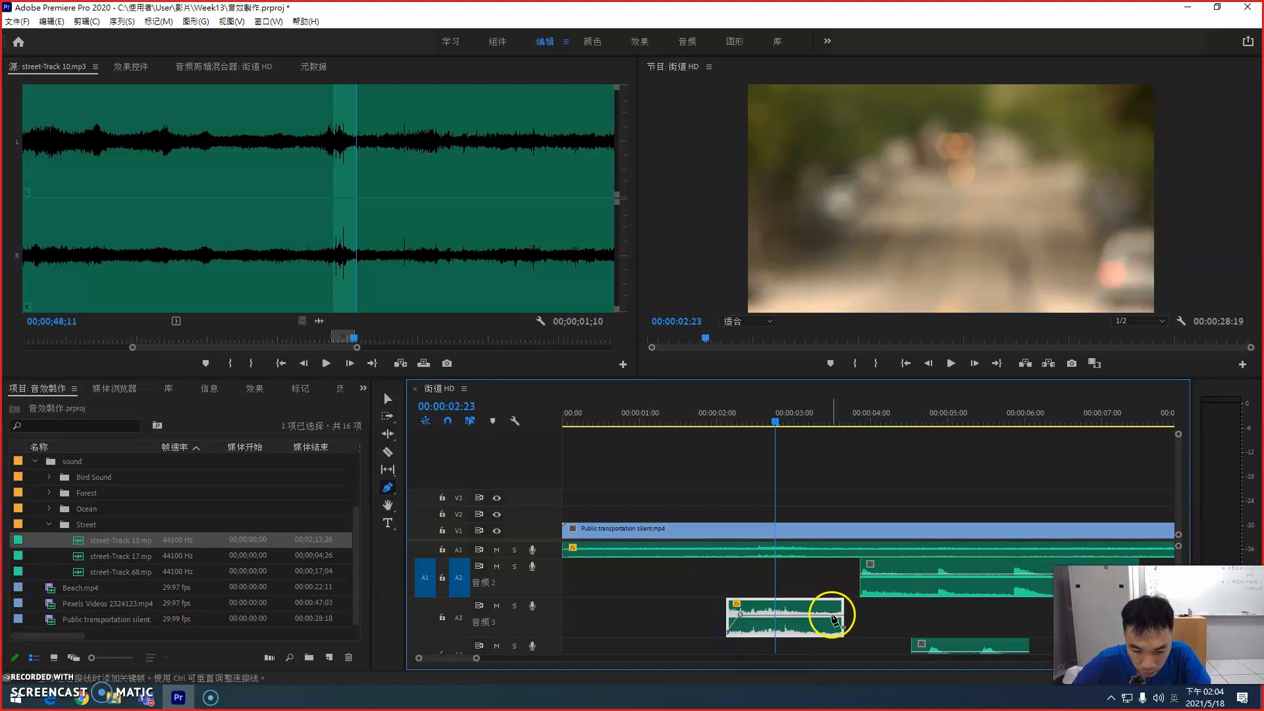
Step: Fade out the end of the street-Track 10 clip on A3 by lowering its last volume keyframe, checking playback from 00:00:01:28 and from the start
left_click_drag(843, 619, 844, 636)
left_click(732, 466)
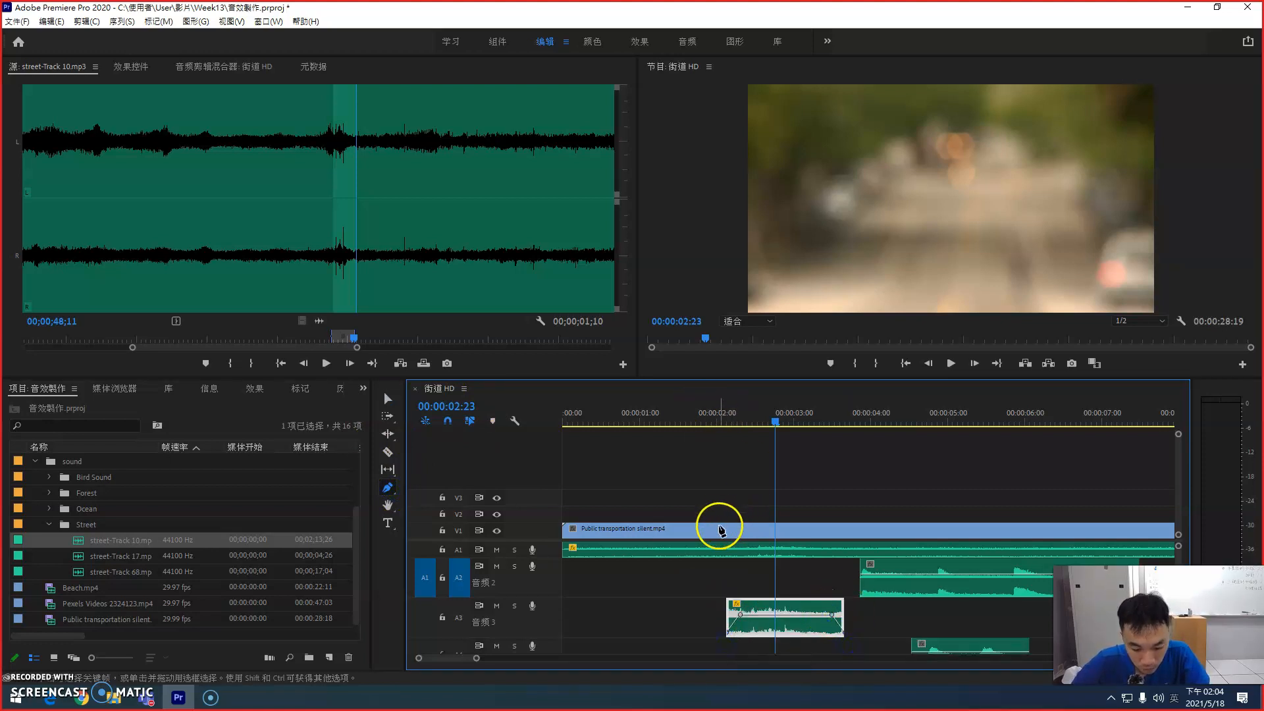
key("v")
left_click(712, 412)
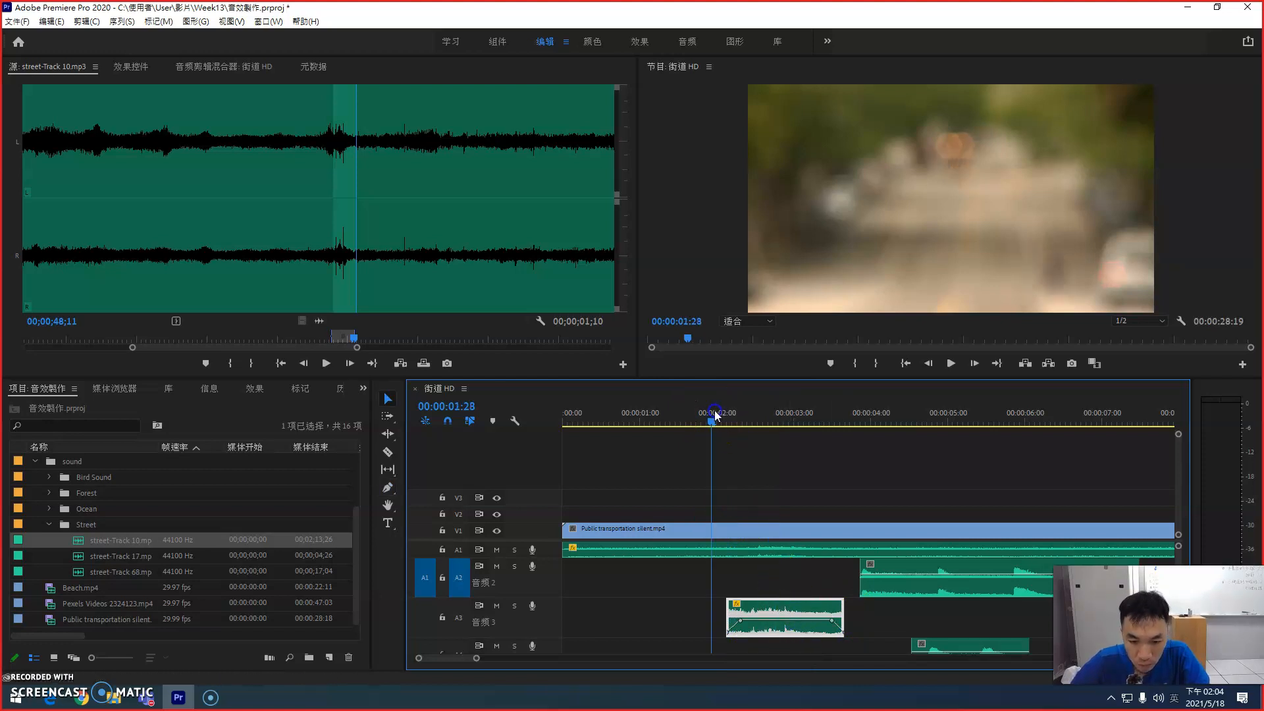
key("space")
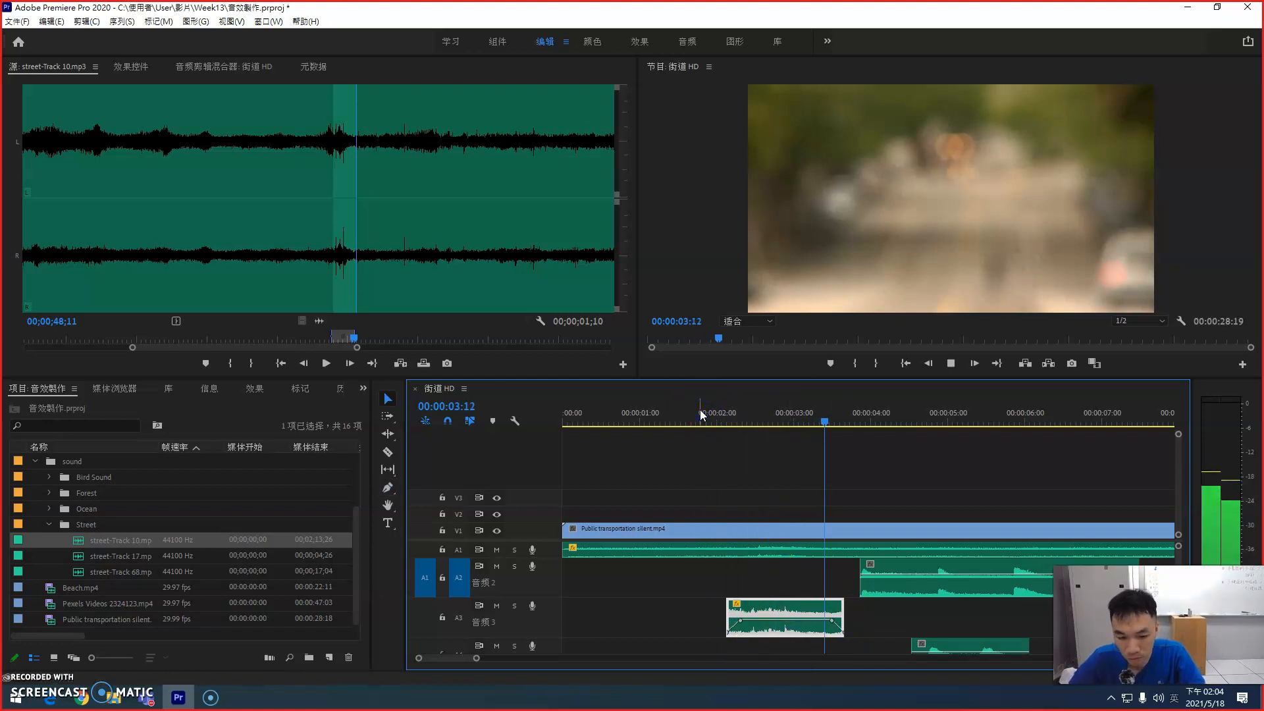
key("space")
left_click_drag(736, 419, 552, 420)
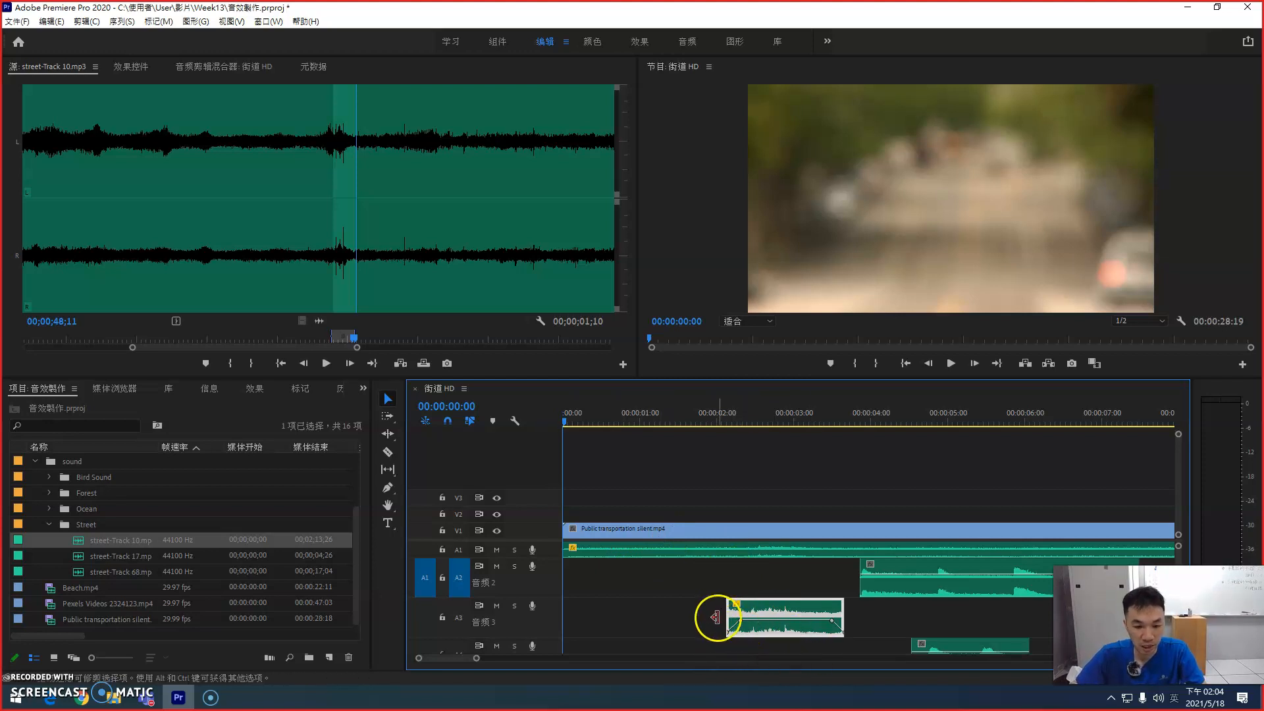
key("space")
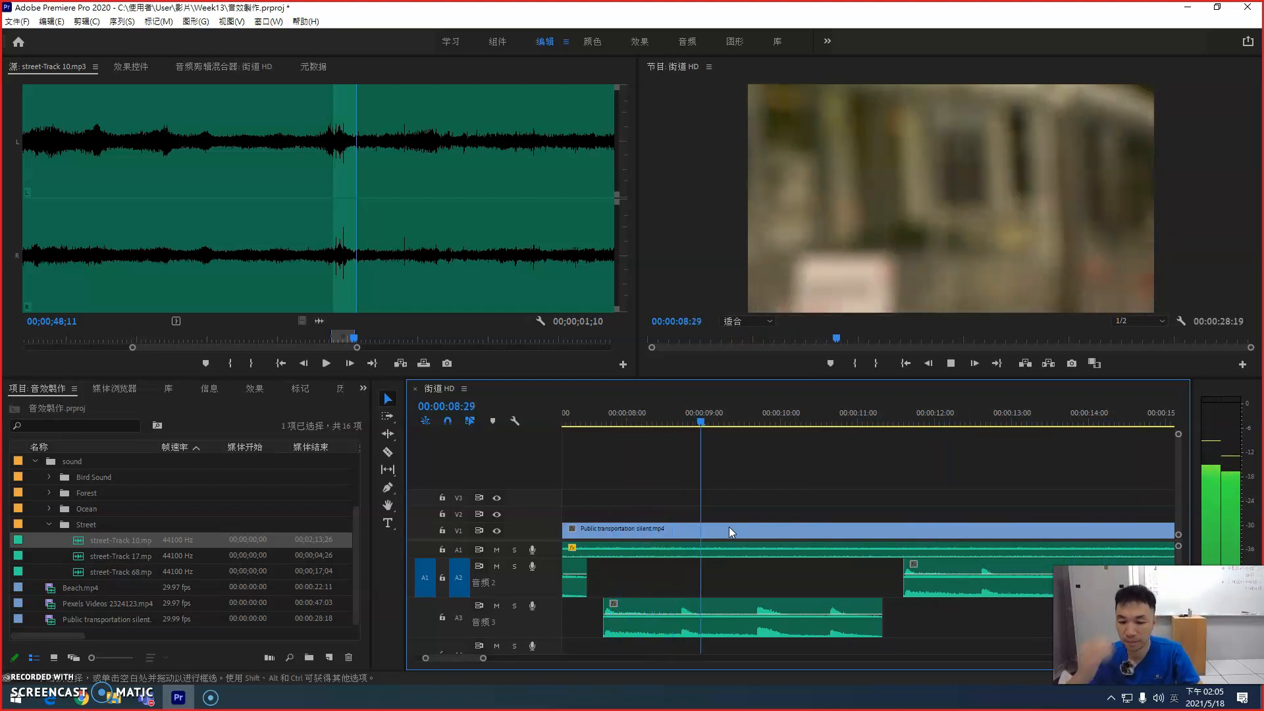
key("space")
Step: Duplicate the short street-Track 68 clip on A4, place the copy at about 00:00:10:15, and play the sequence to check it
key("backslash")
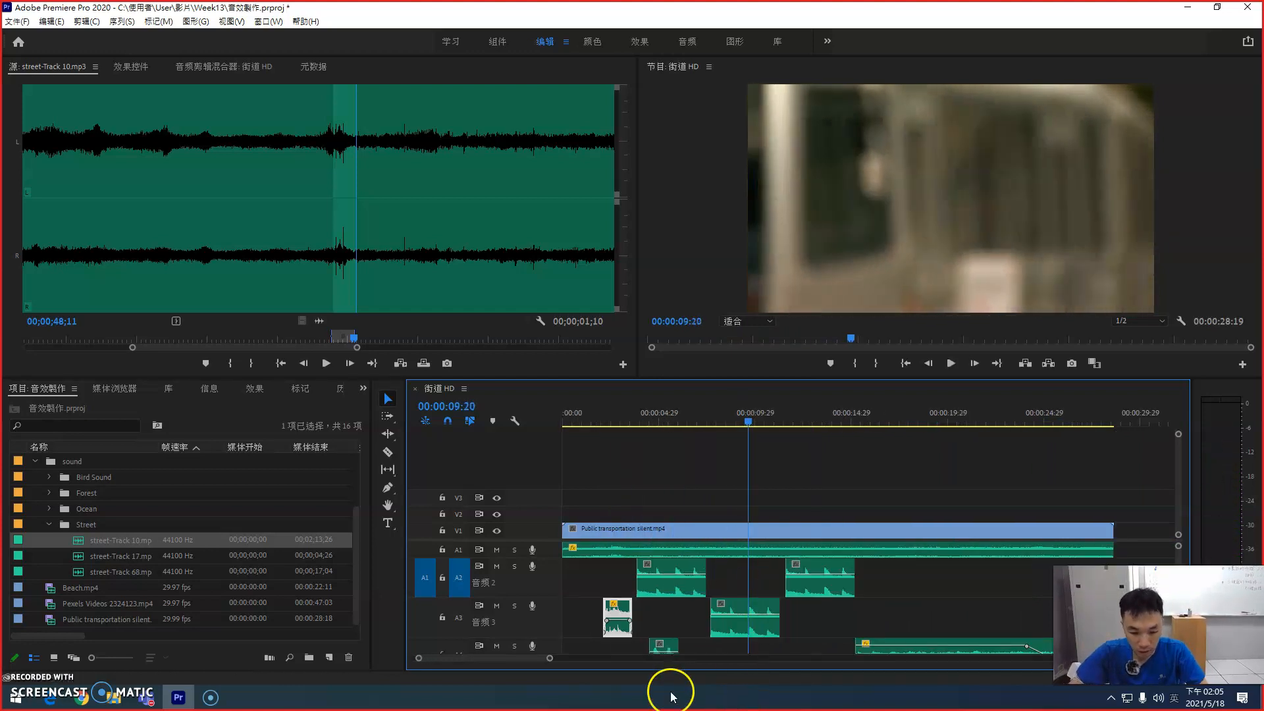
left_click(661, 647)
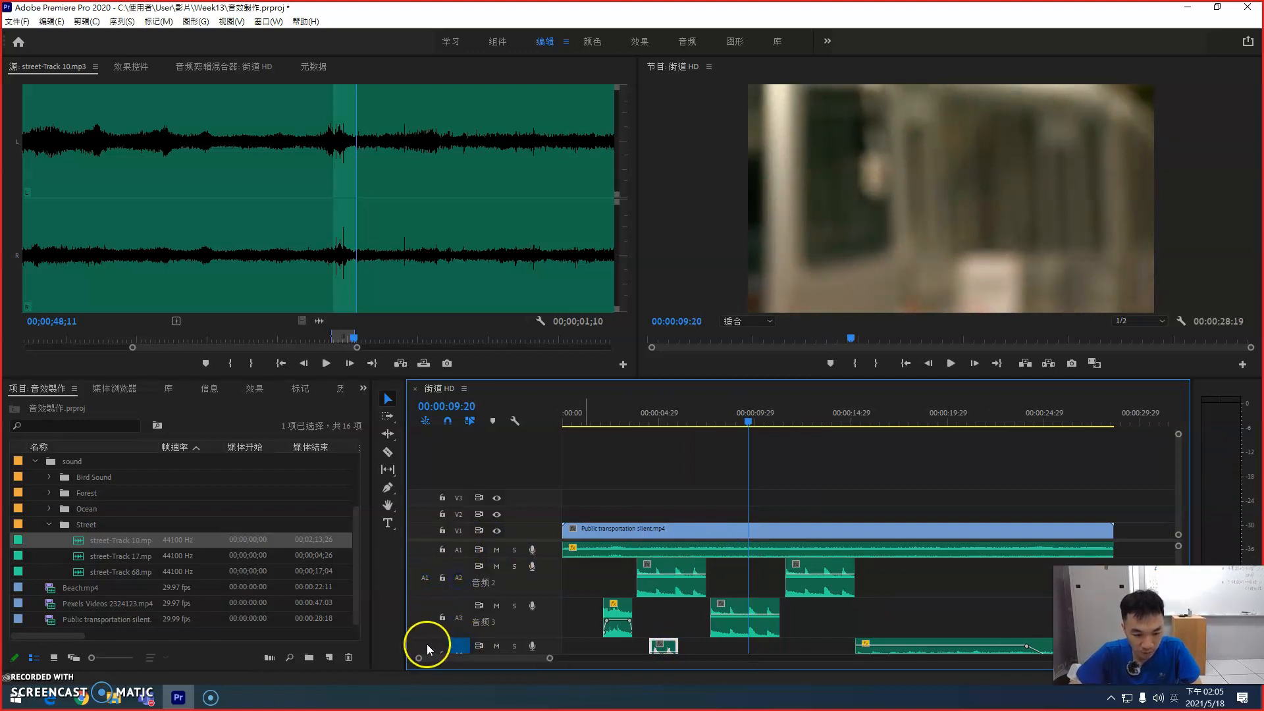
key("ctrl+v")
left_click(757, 649)
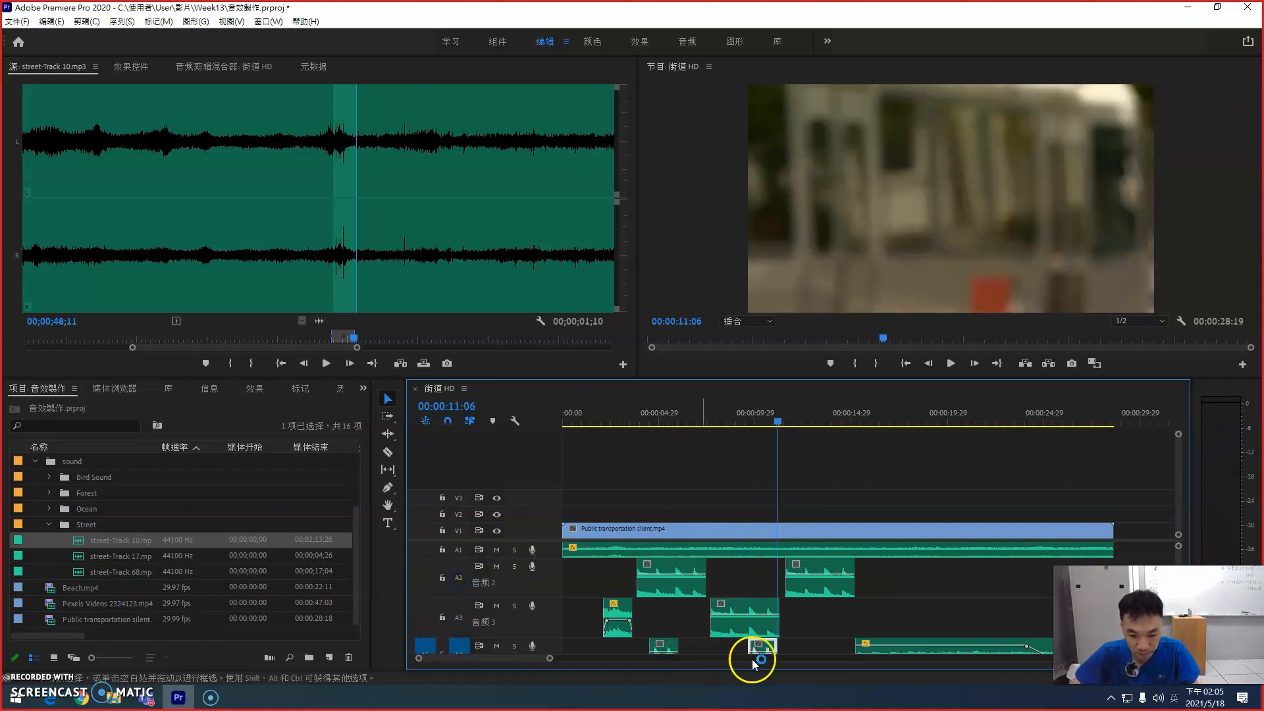
left_click_drag(764, 651, 779, 652)
left_click(635, 419)
key("space")
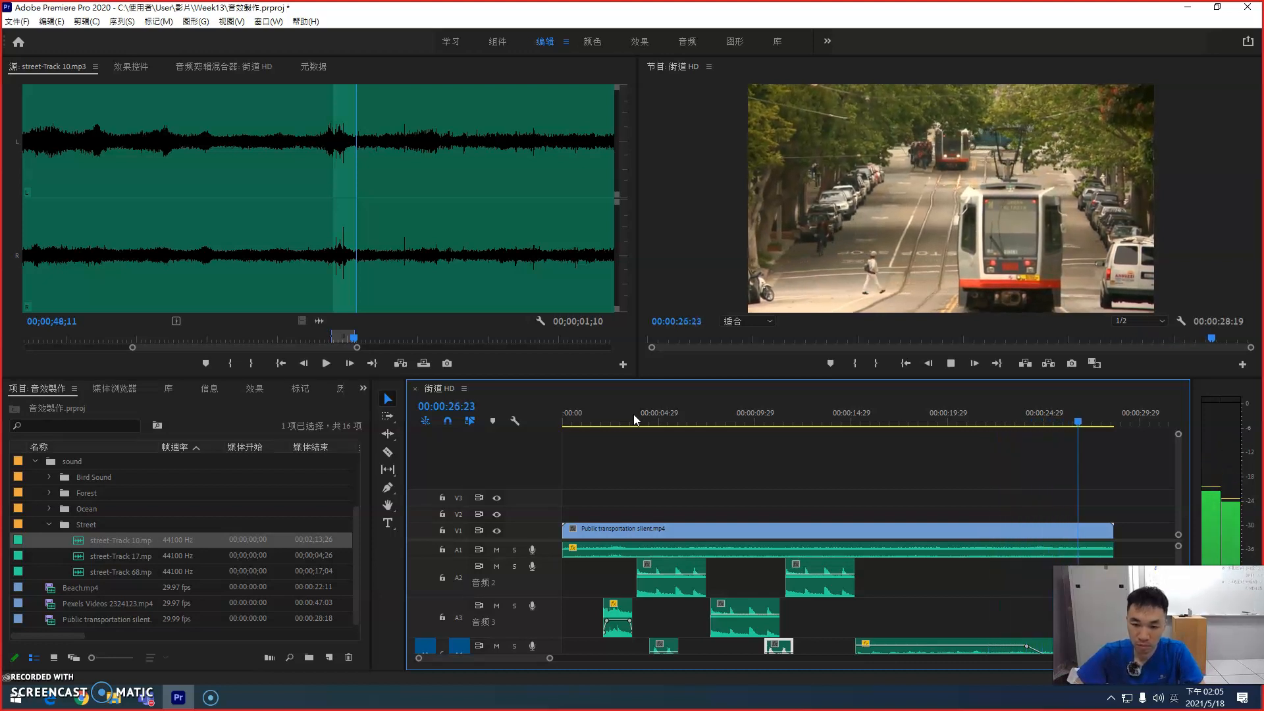
key("space")
Step: Move the long A4 clip's fade-out keyframes earlier, to about 00:00:22:05 and 00:00:24:05, check the playback, and save the project
scroll(995, 607, "down", 1)
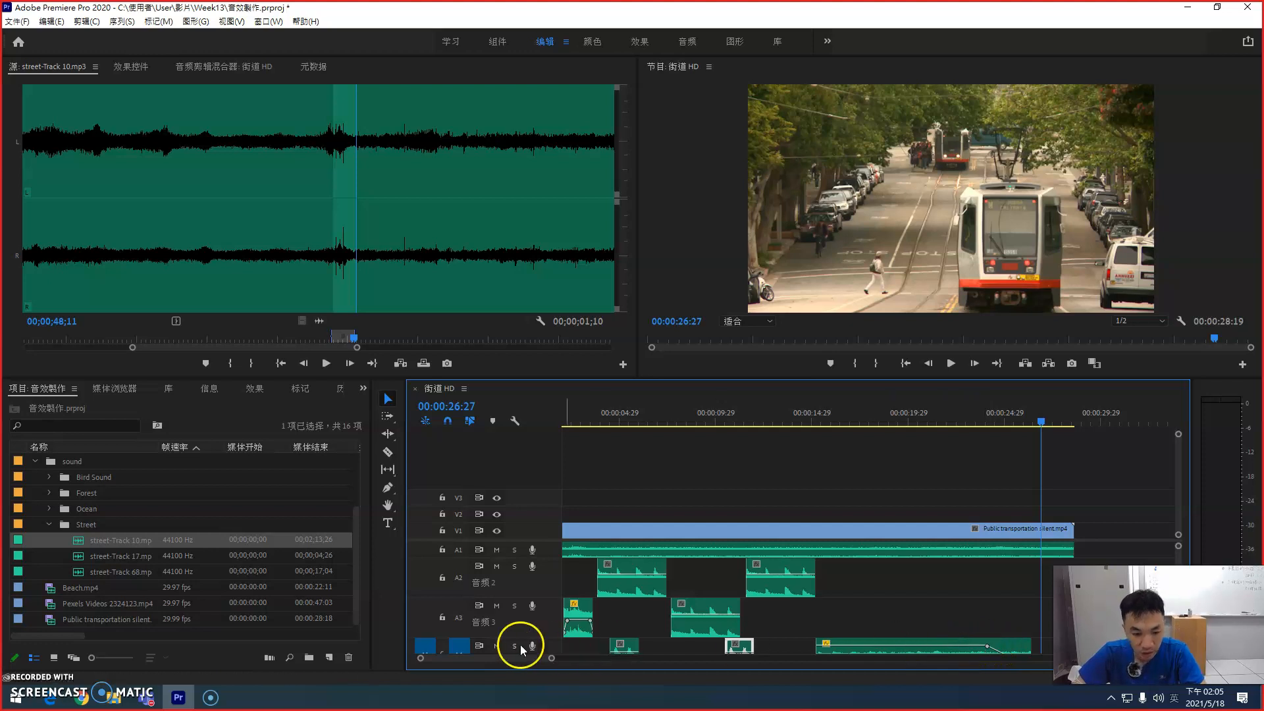
left_click_drag(550, 638, 550, 622)
left_click_drag(986, 631, 951, 631)
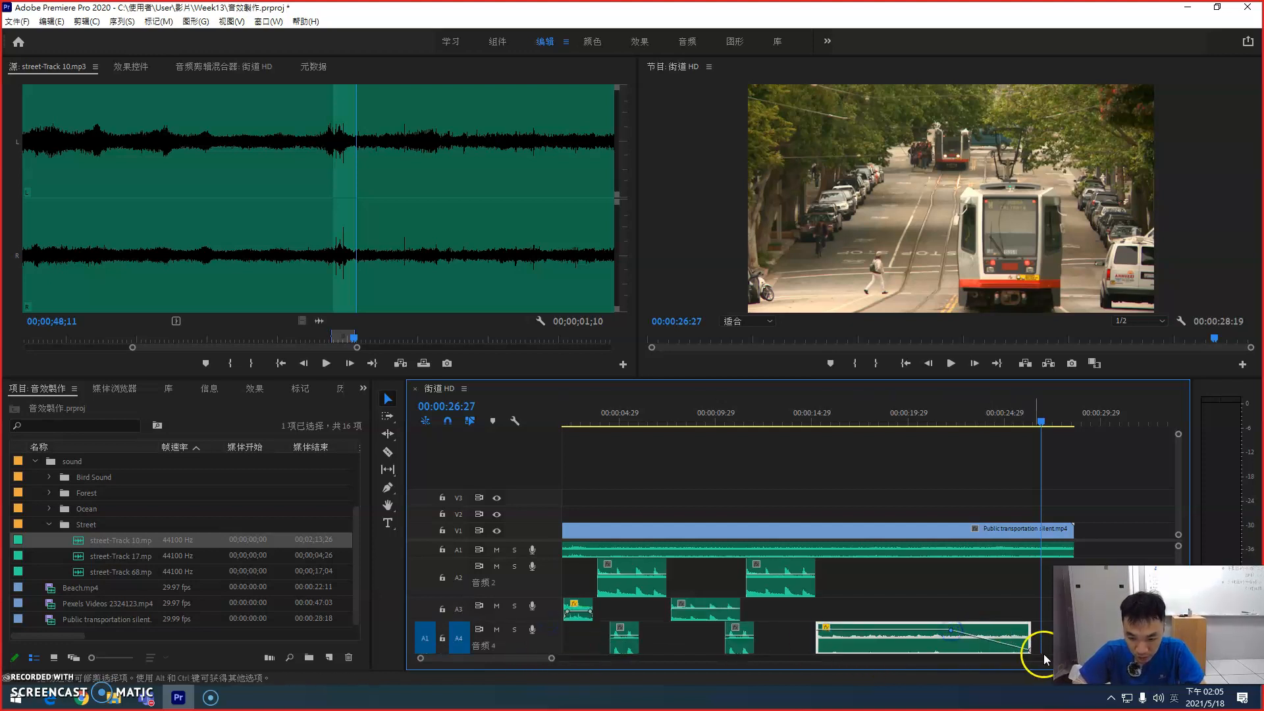
left_click_drag(1032, 652, 989, 651)
left_click(931, 424)
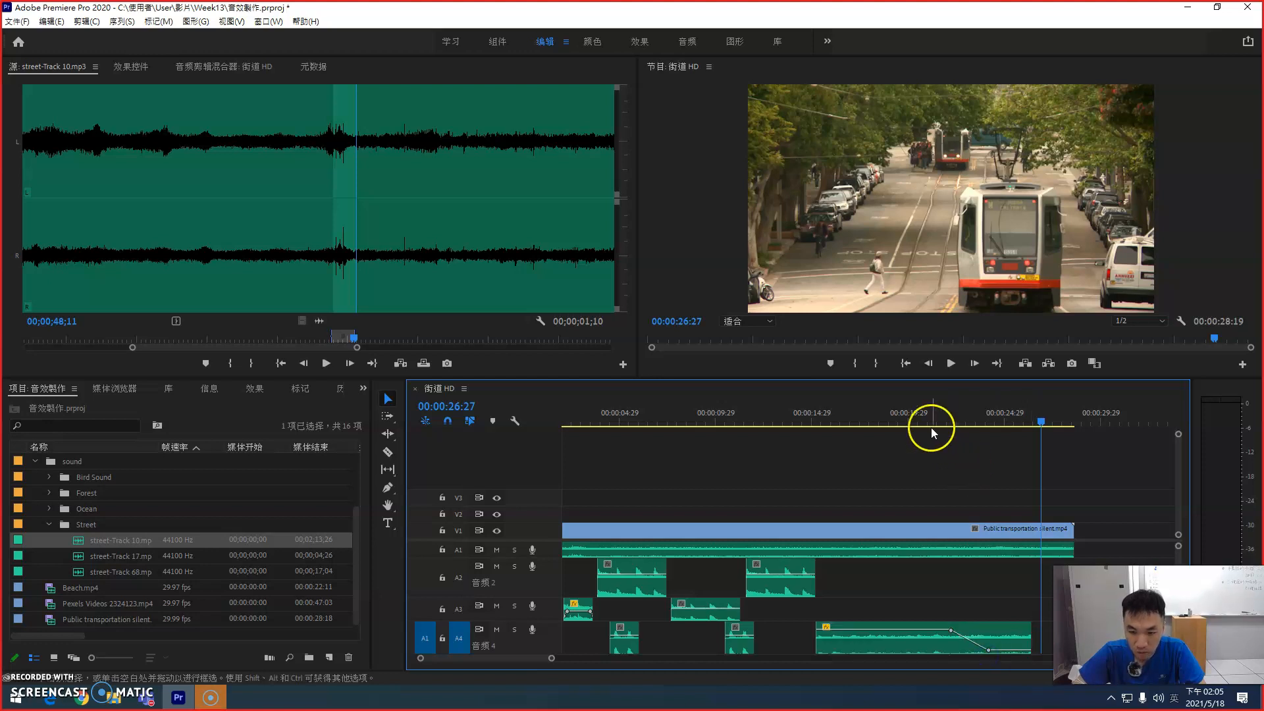
key("space")
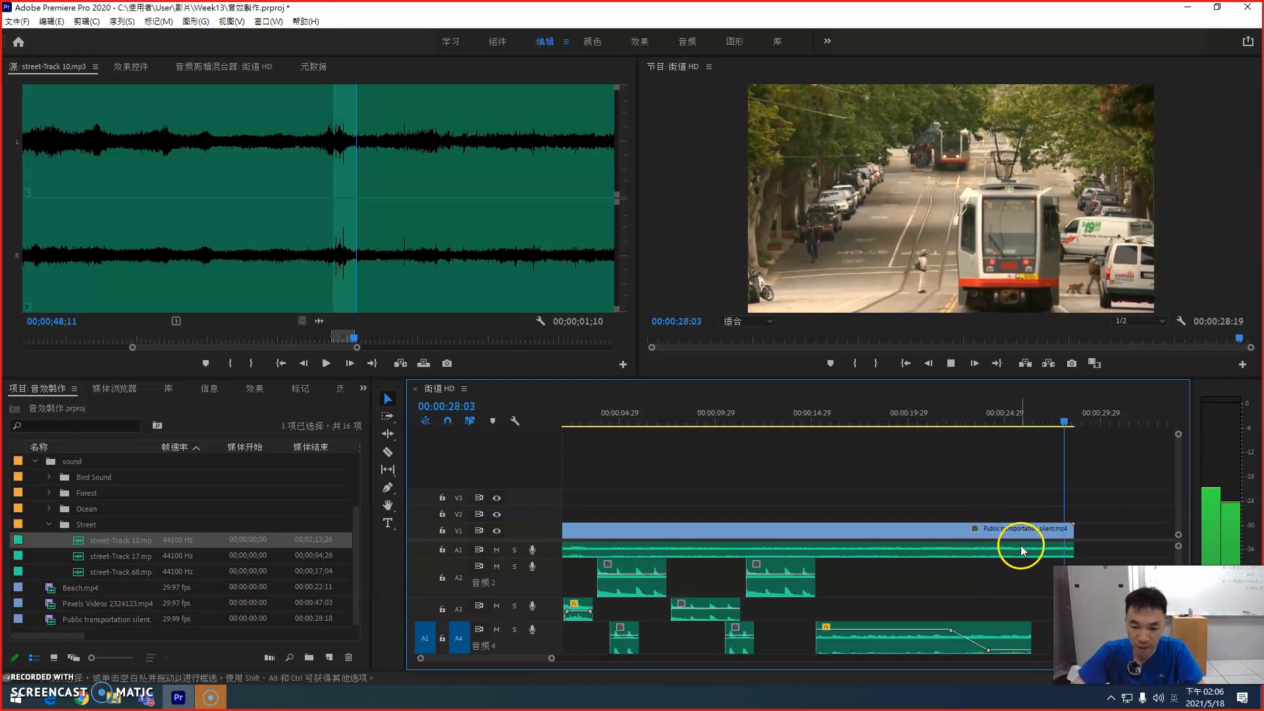
key("ctrl+s")
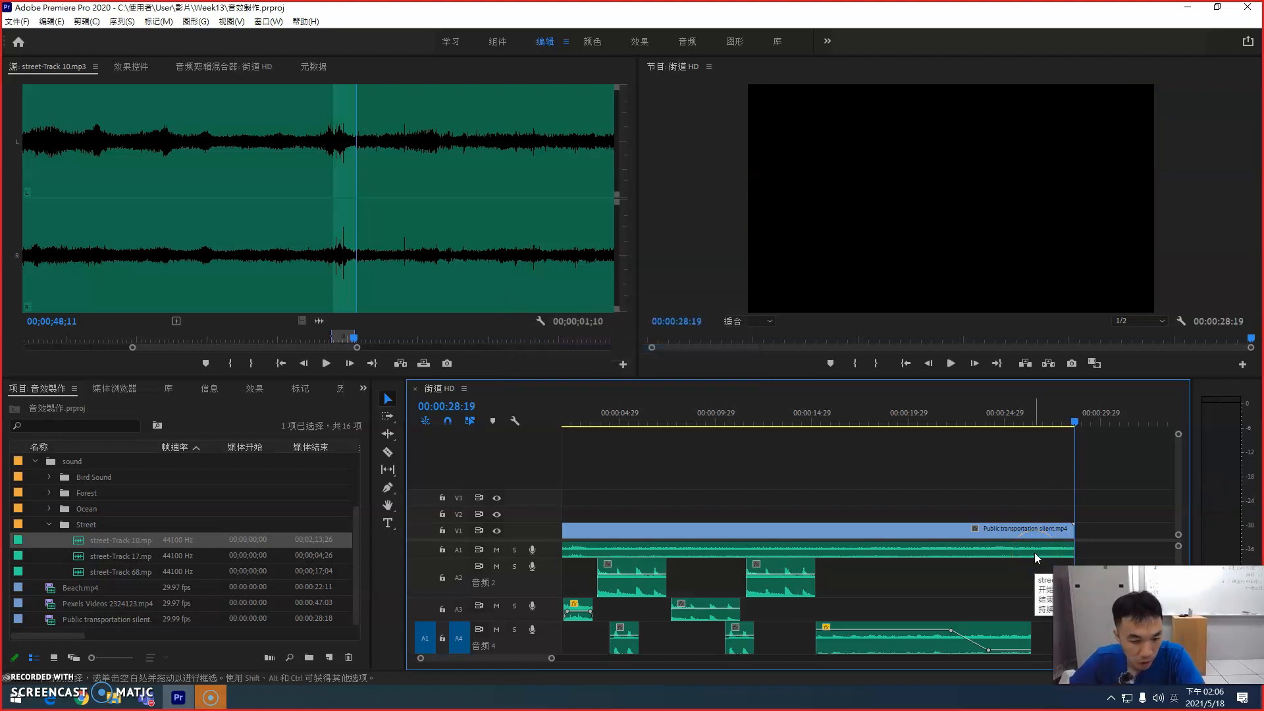
Step: Play the sequence from 00:00:03:04 to review how the layered street sounds match the tram footage
key("minus")
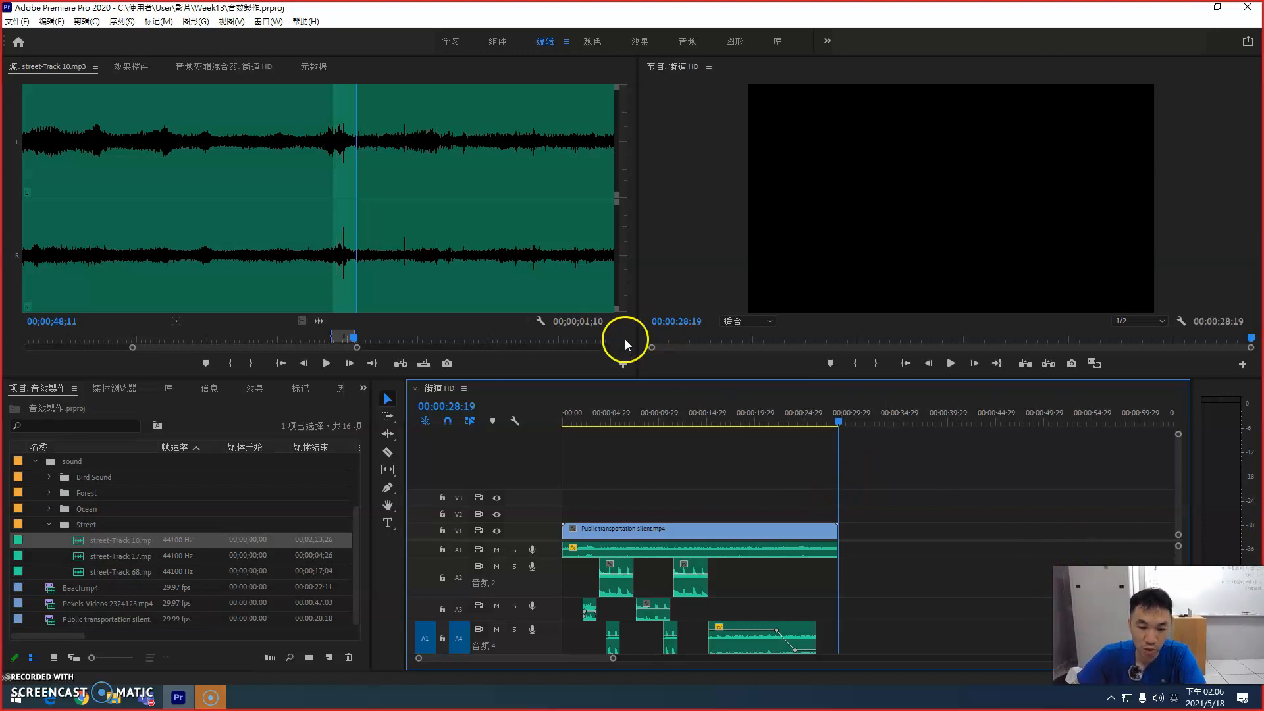
left_click(593, 417)
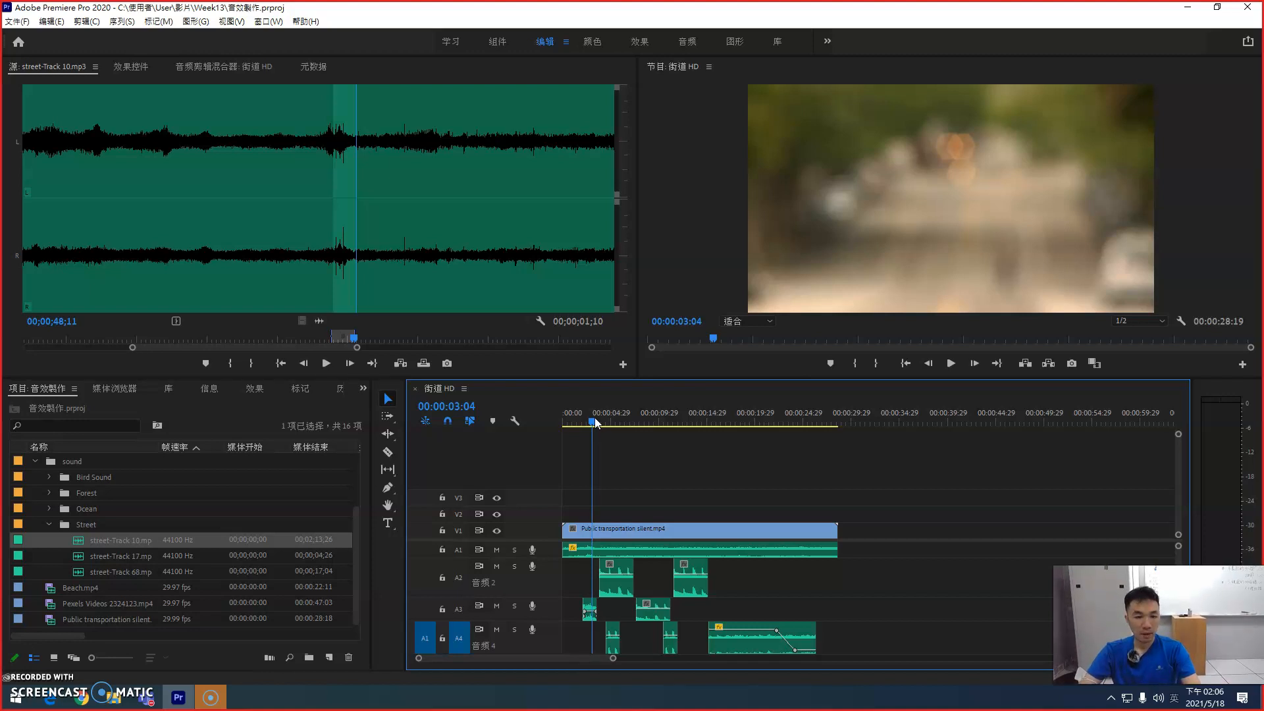
key("space")
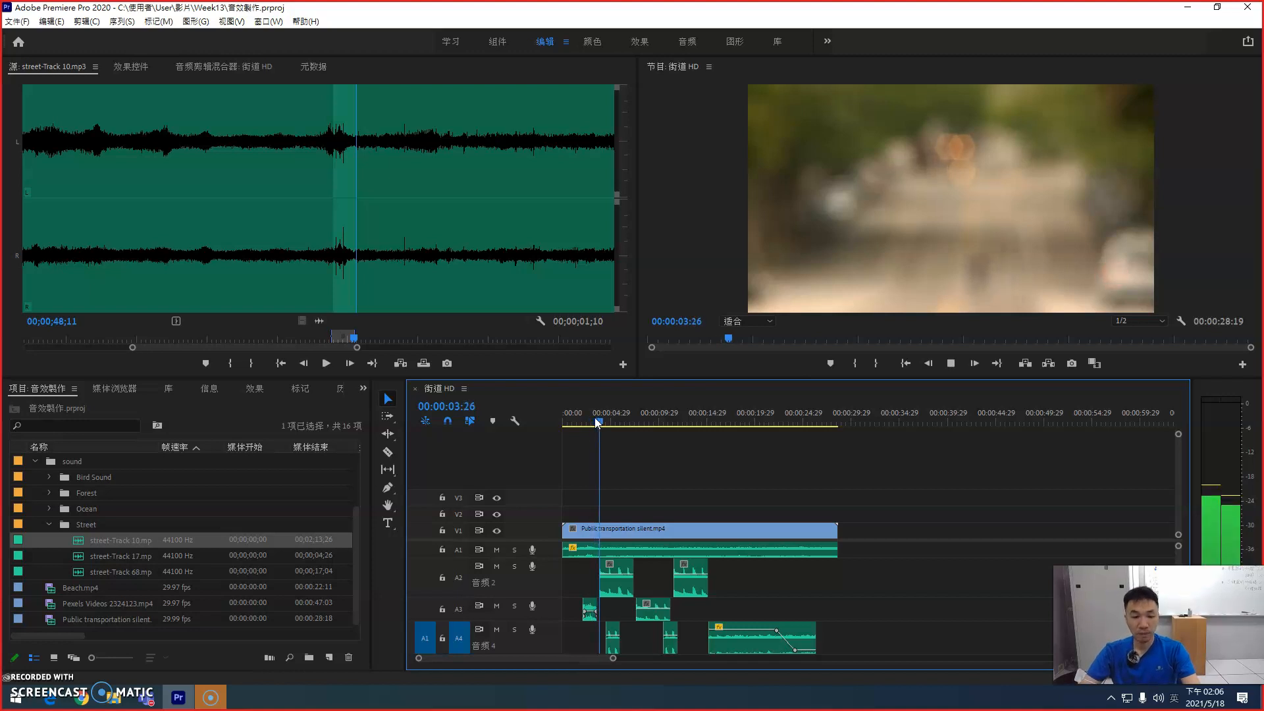
key("space")
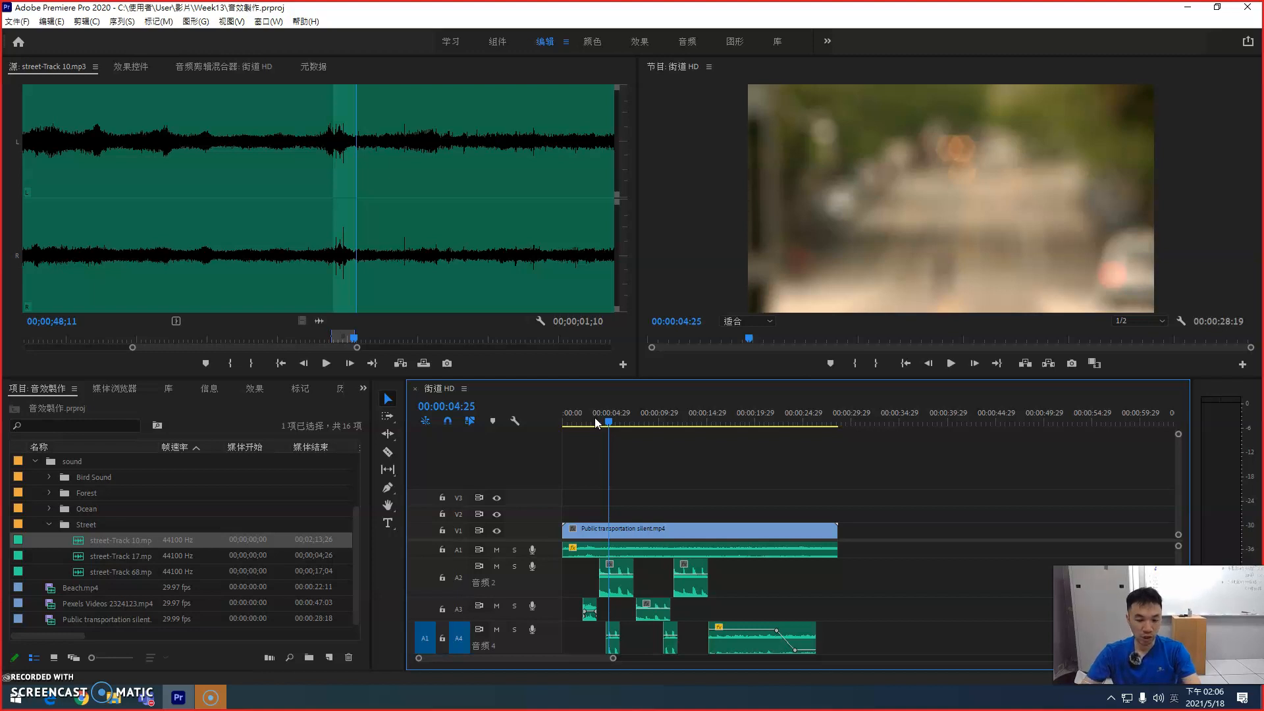
key("space")
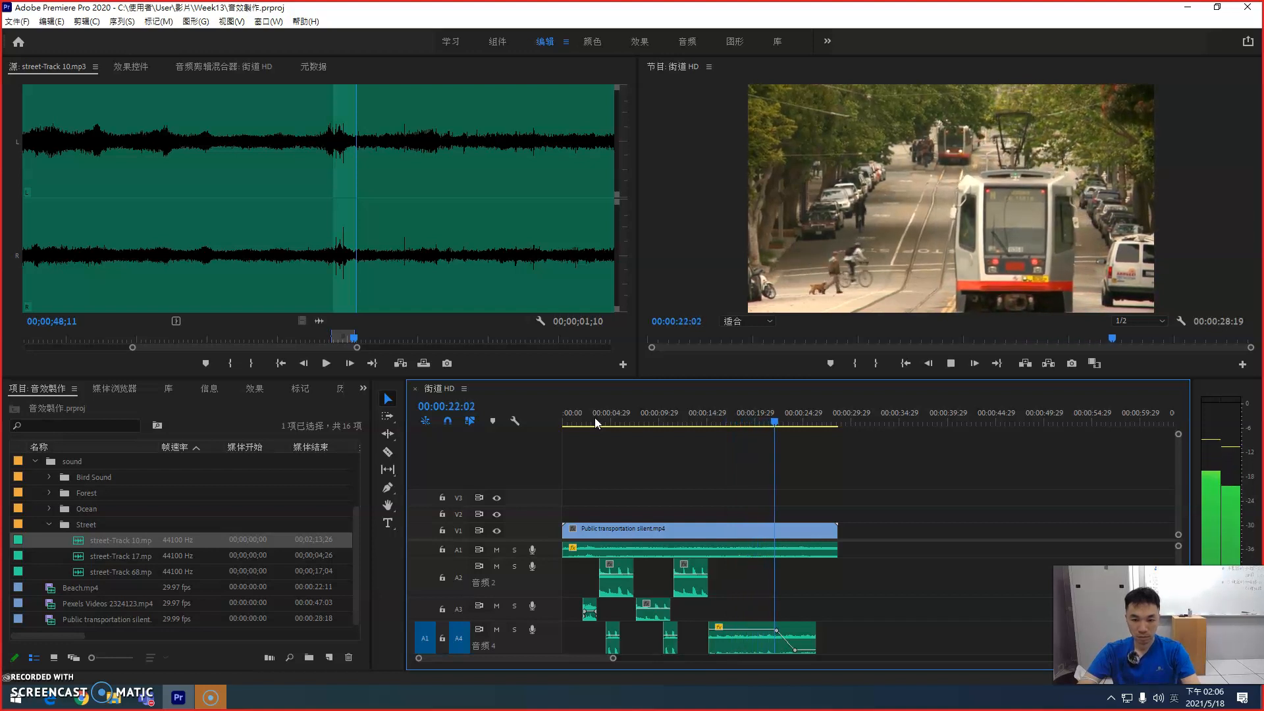
key("space")
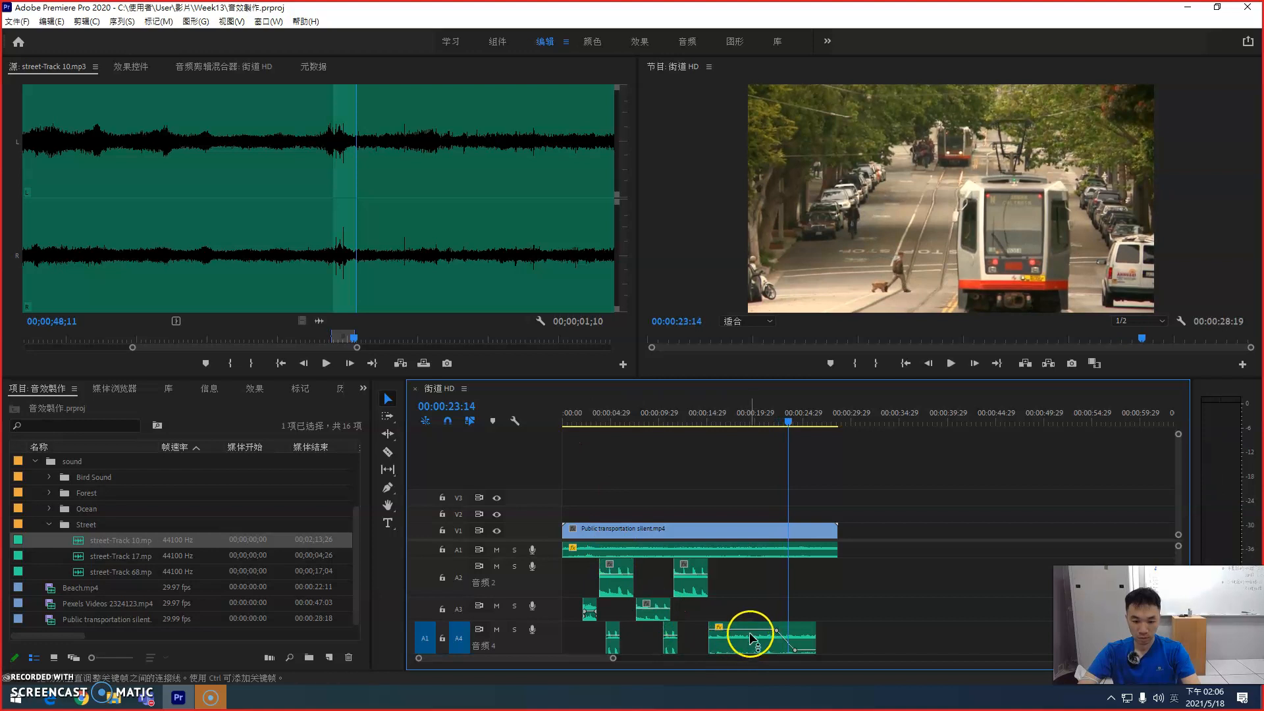
Step: Save the project again and minimize Premiere Pro to return to the desktop
key("ctrl+s")
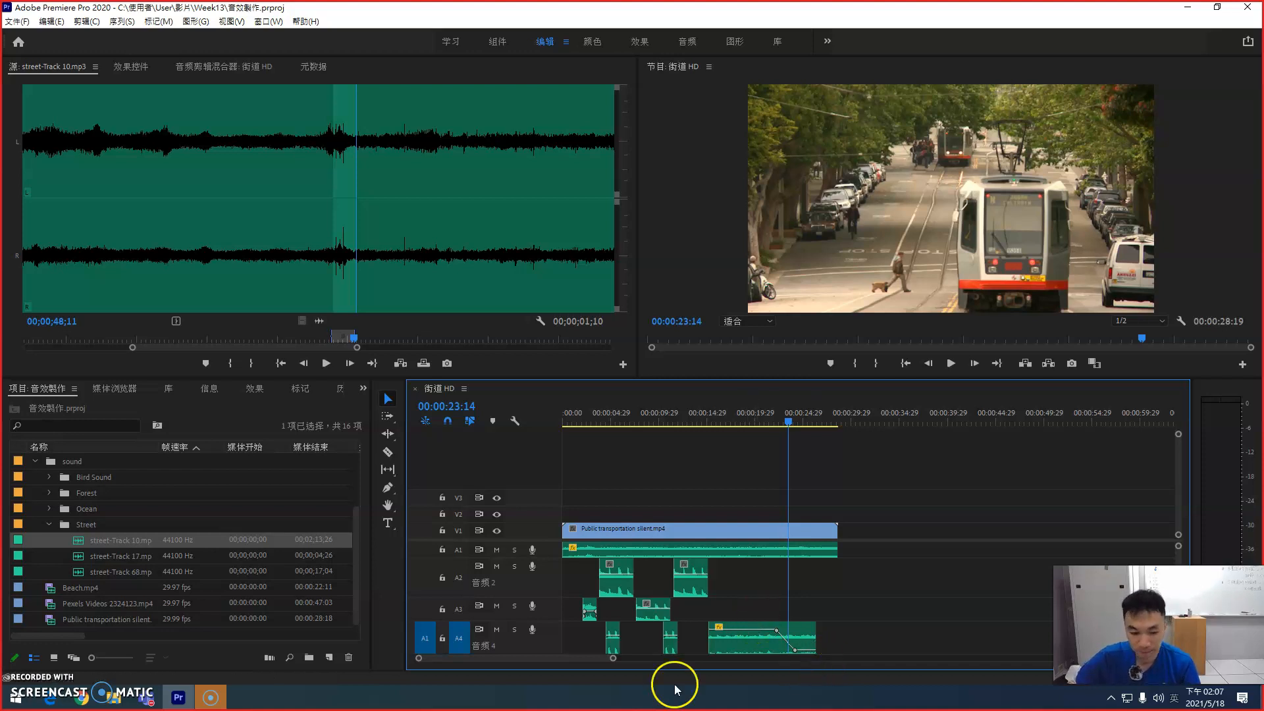
left_click(148, 699)
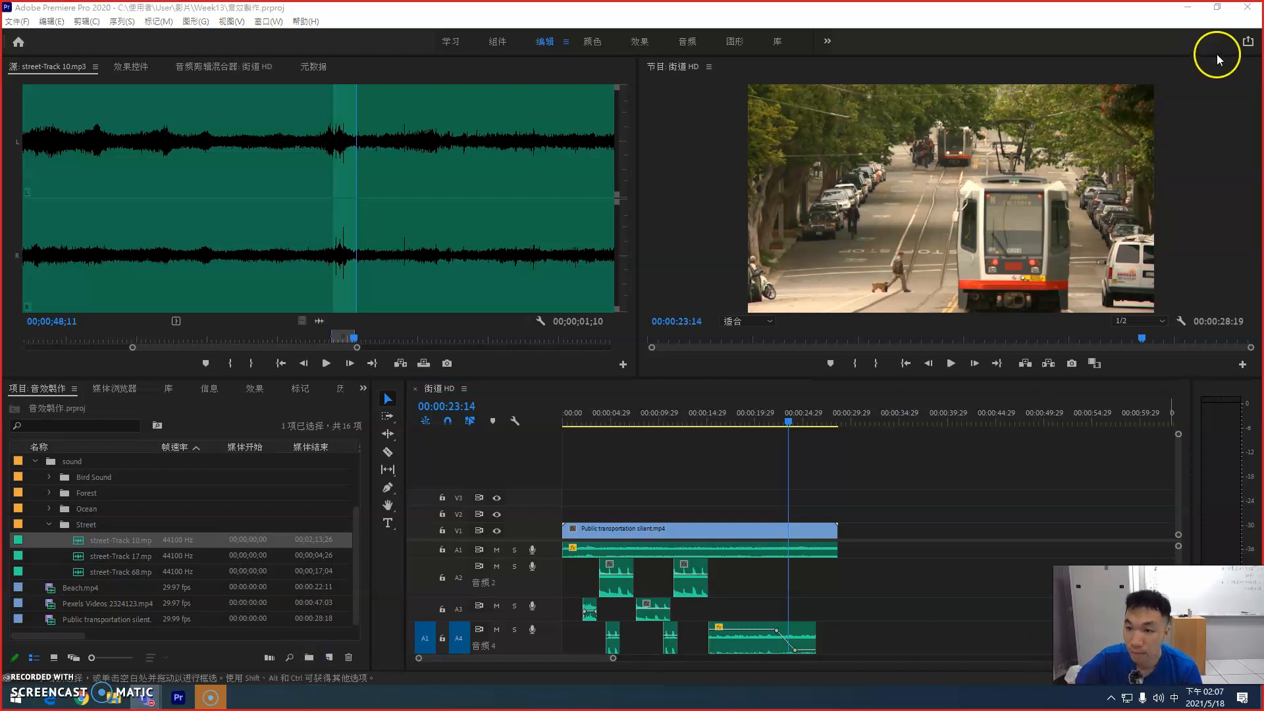
left_click(1188, 7)
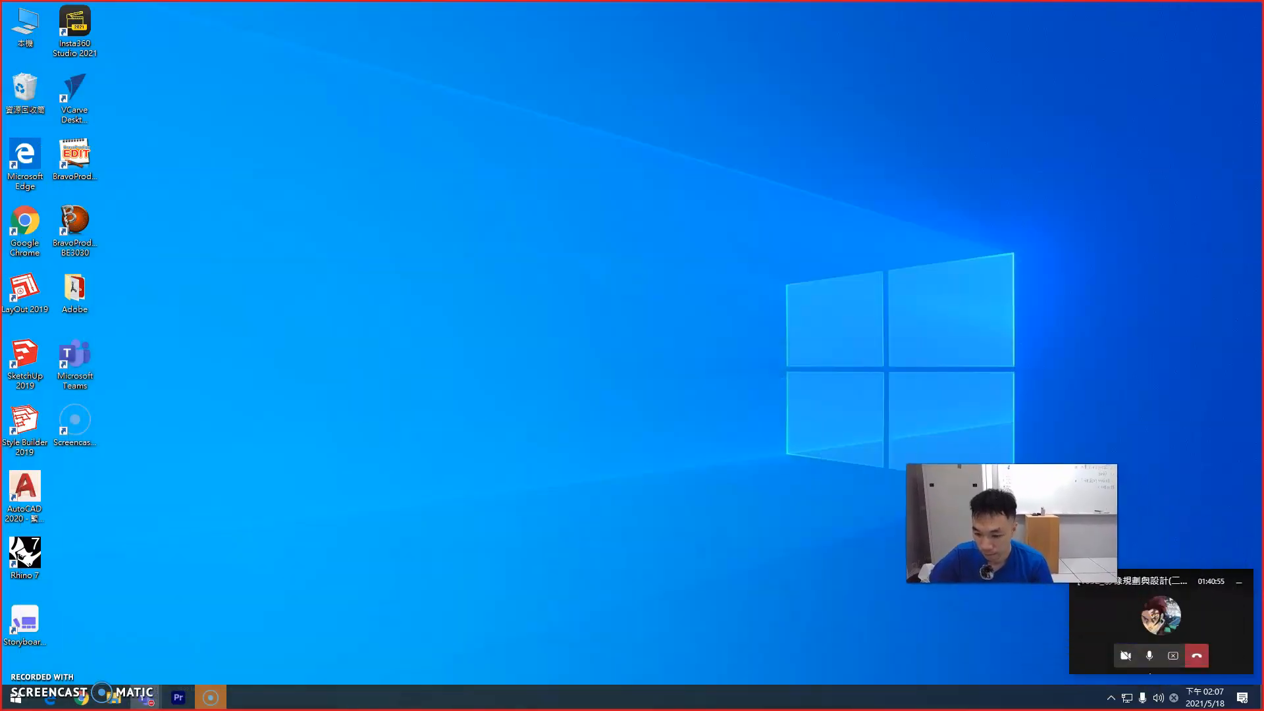